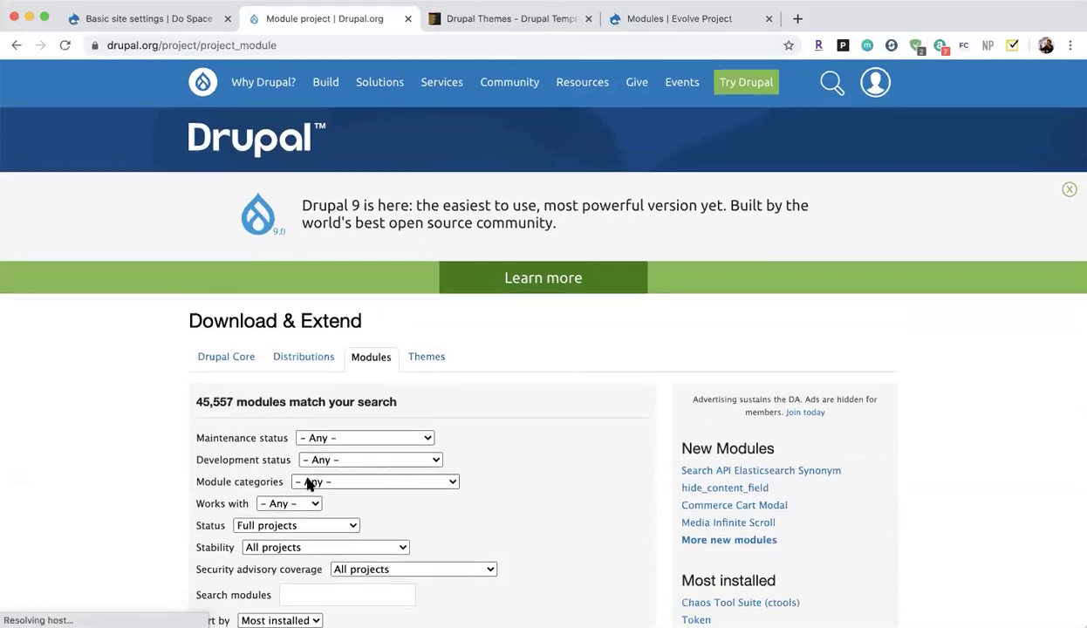
pyautogui.scroll(-6, 262, 471)
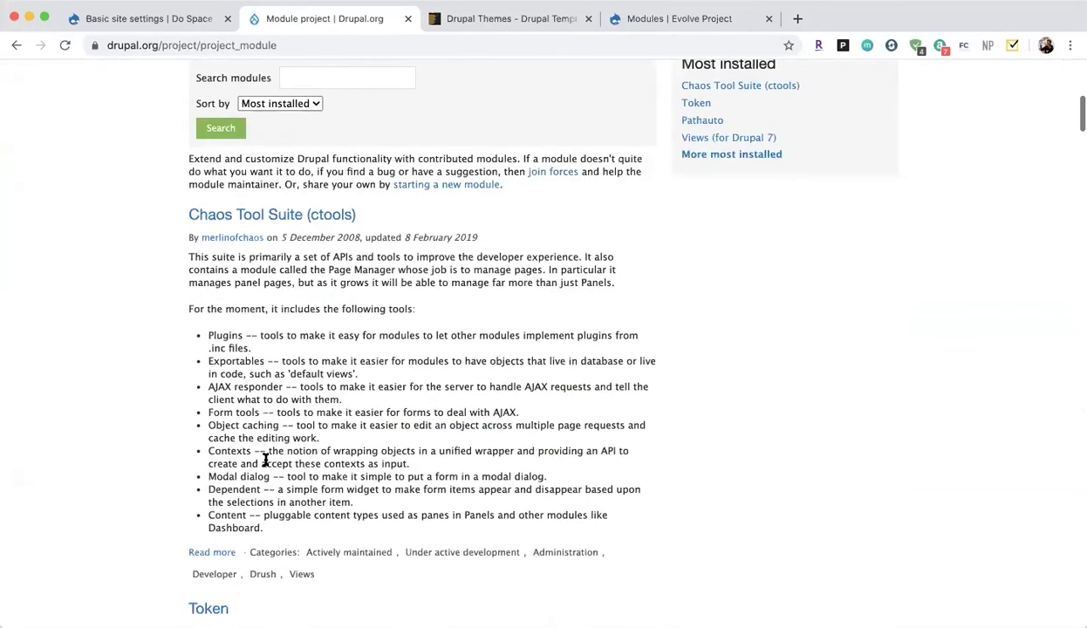
# Browse the Drupal.org Modules and Themes listings, then start a new browser tab.
pyautogui.scroll(10, 265, 471)
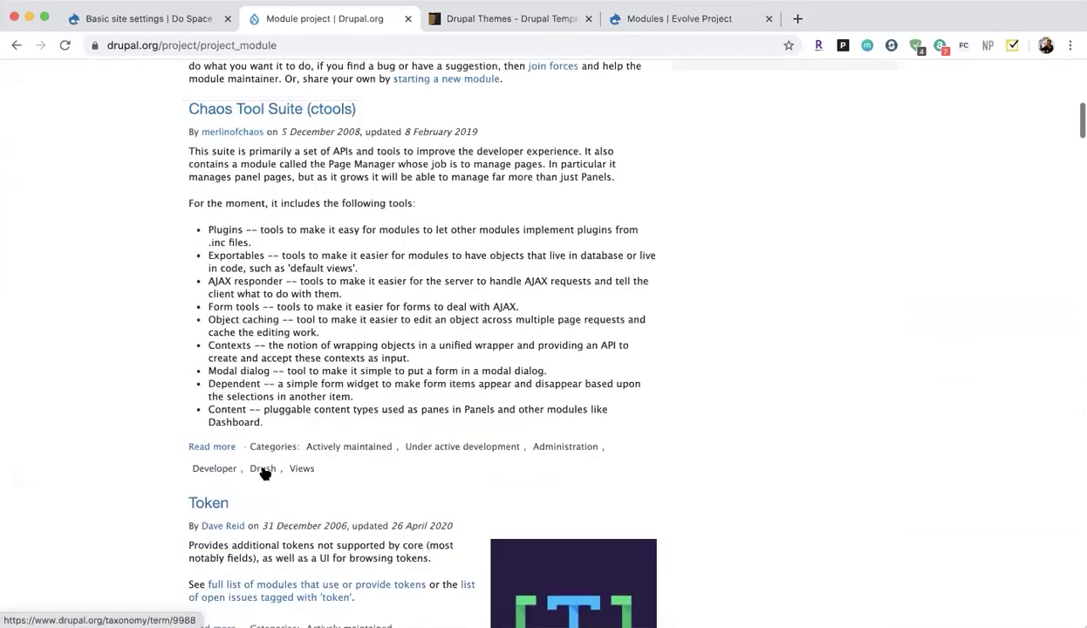
pyautogui.click(419, 370)
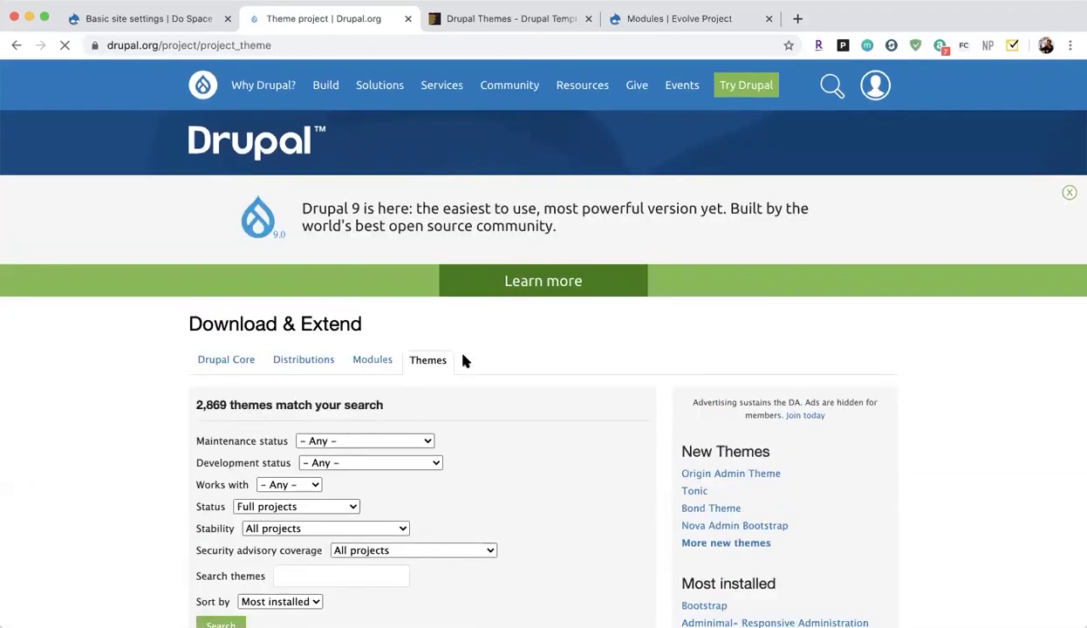
pyautogui.scroll(-5, 333, 384)
pyautogui.scroll(-10, 332, 388)
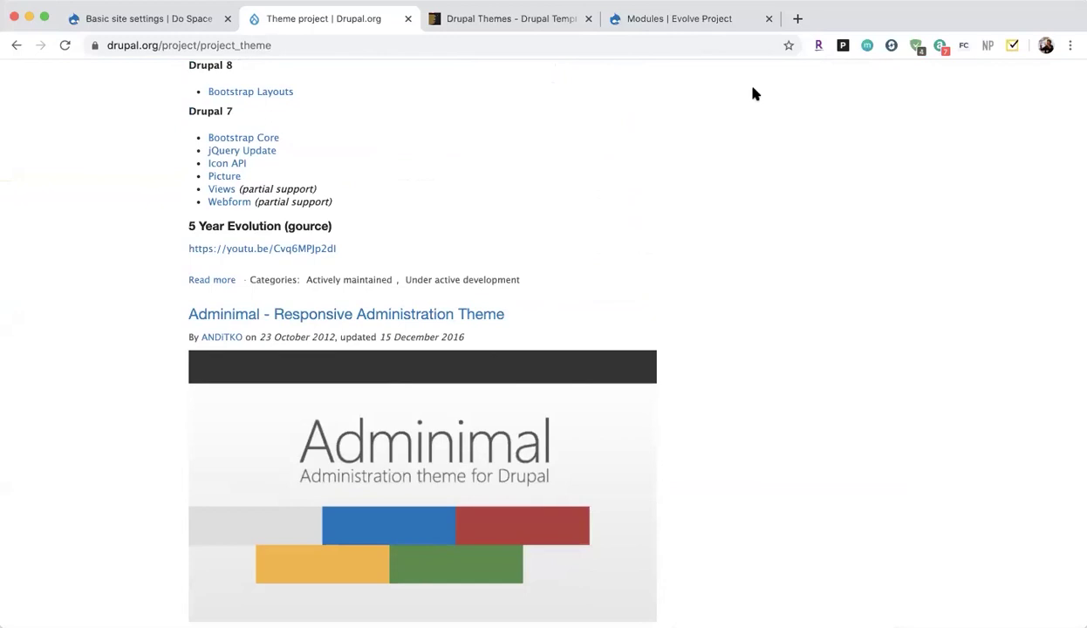
pyautogui.click(796, 19)
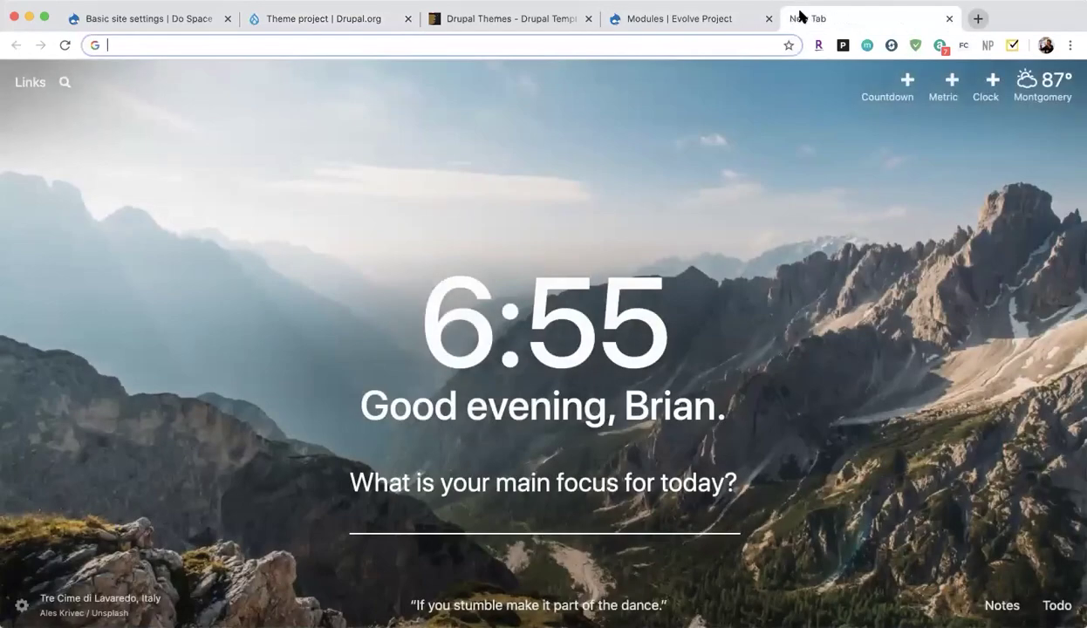
# On simplytest.me, choose the Drupal core project at version 8.9.0.
pyautogui.write('simplytest')
pyautogui.press('Return')
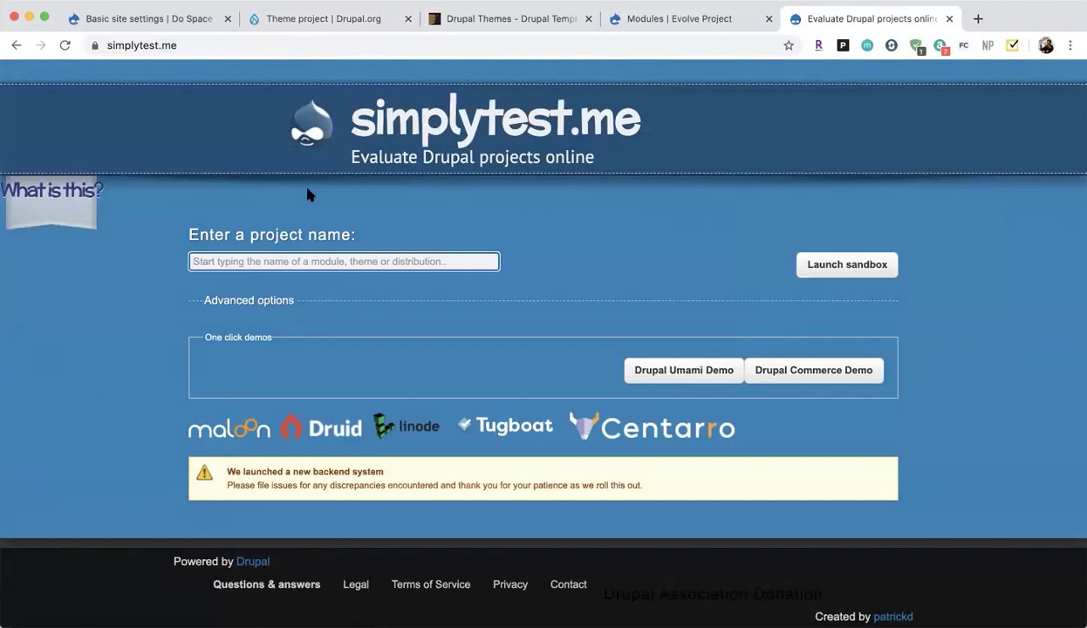
pyautogui.write('d')
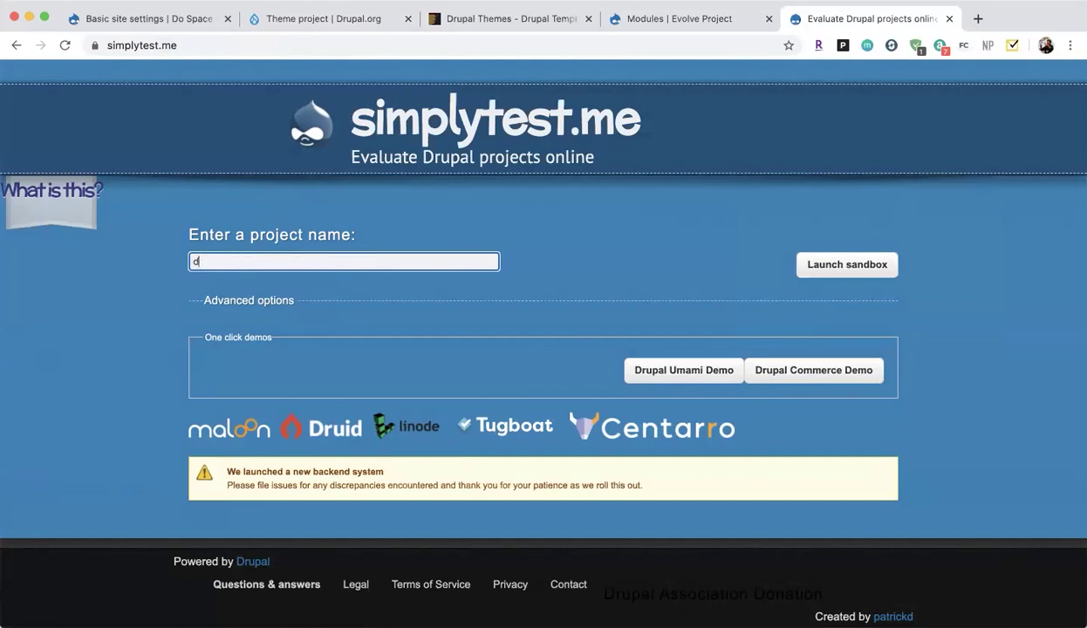
pyautogui.write('rupal')
pyautogui.press('Down')
pyautogui.press('Return')
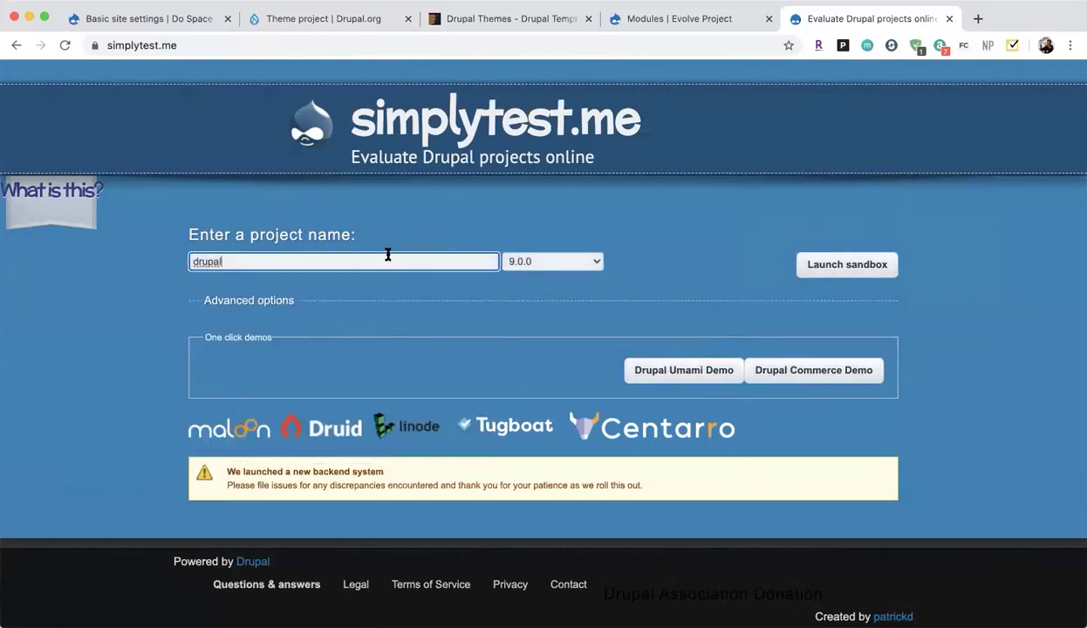
pyautogui.click(523, 262)
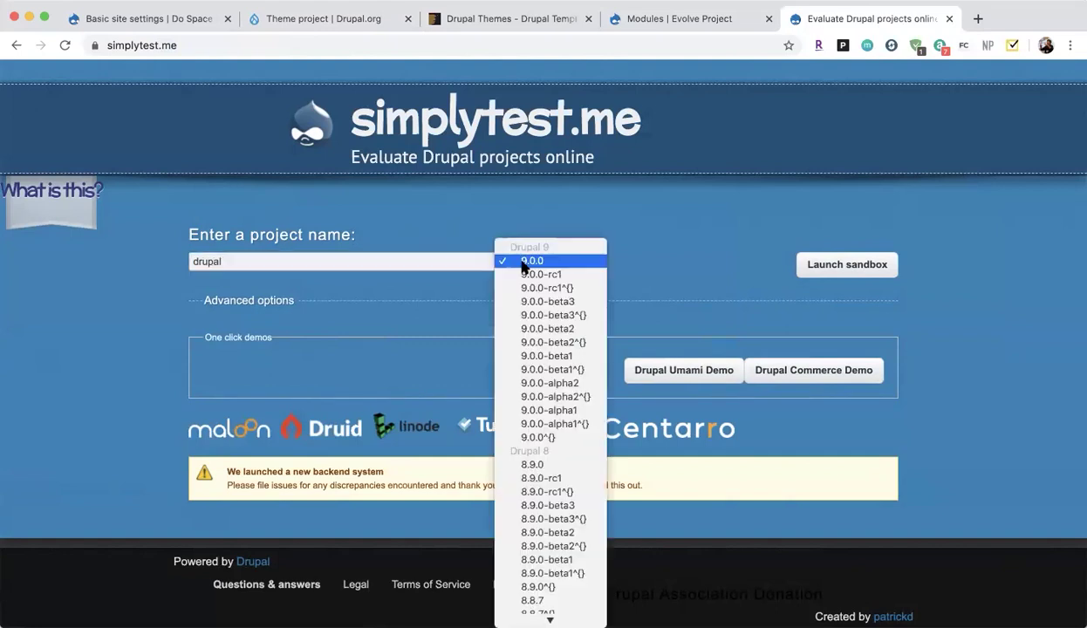
pyautogui.click(531, 466)
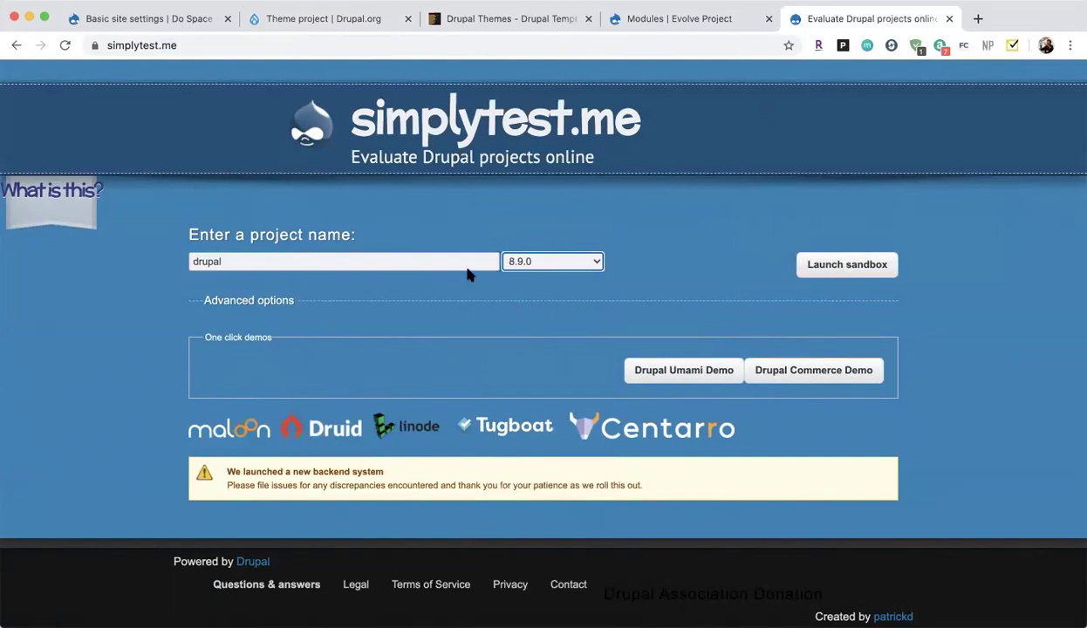
# Launch the Drupal 8.9.0 sandbox and follow its setup progress page.
pyautogui.click(860, 264)
pyautogui.click(859, 266)
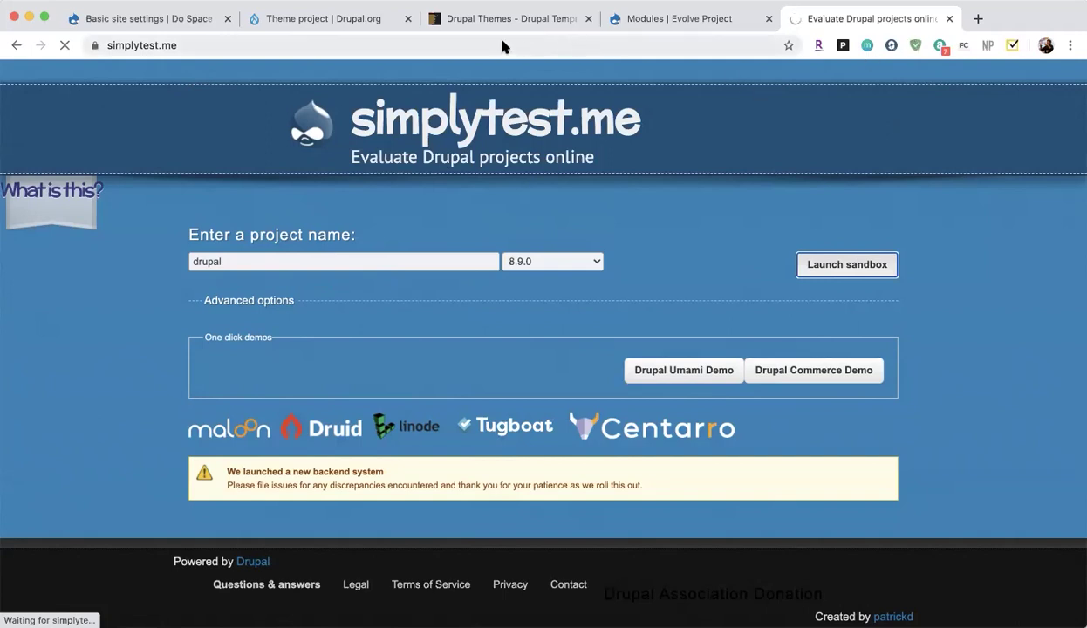
pyautogui.click(645, 21)
pyautogui.click(817, 21)
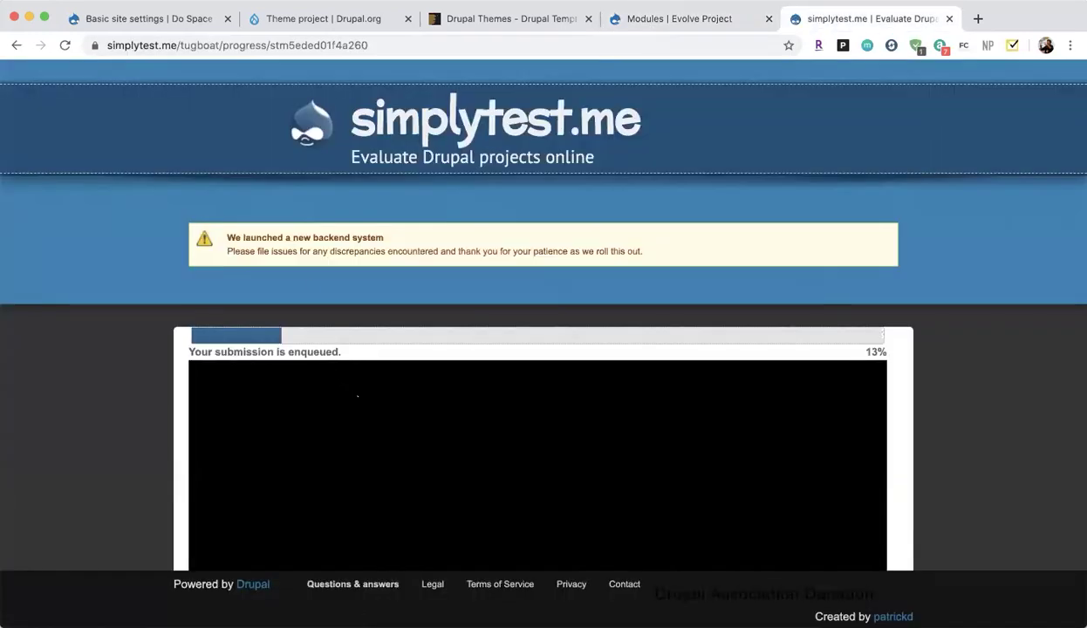
pyautogui.scroll(-1, 288, 376)
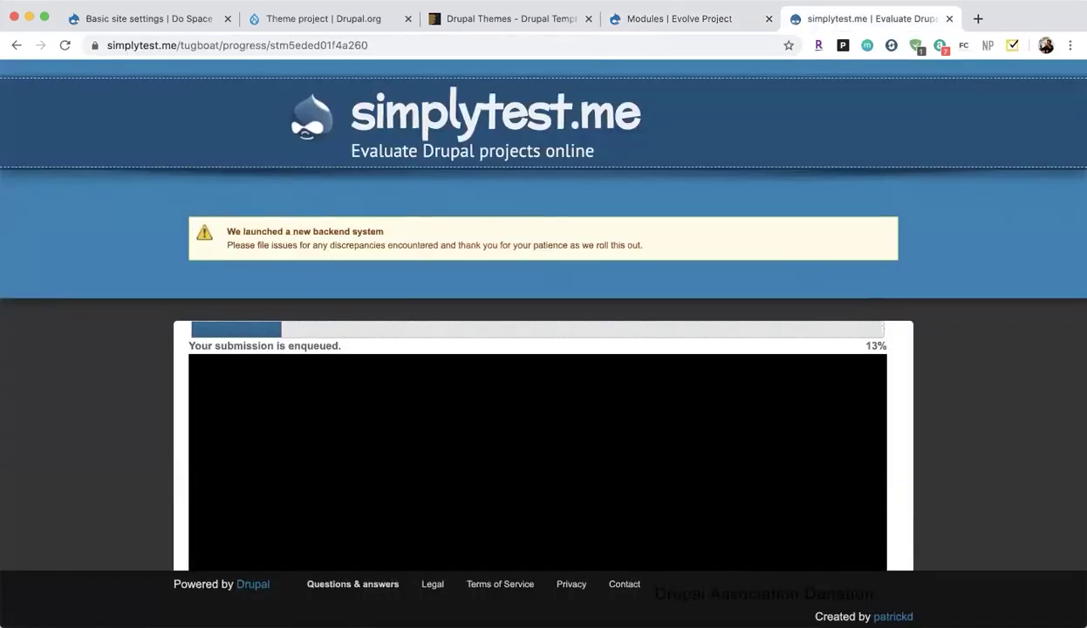
pyautogui.scroll(-3, 293, 266)
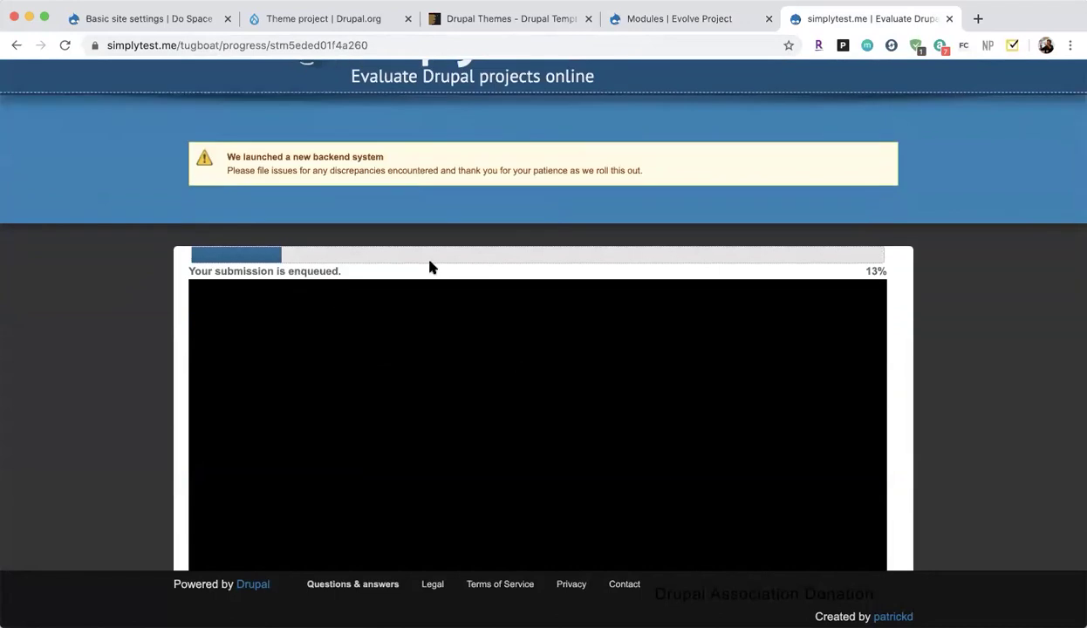
# Switch to the site's Modules admin page and review the installed modules.
pyautogui.click(659, 18)
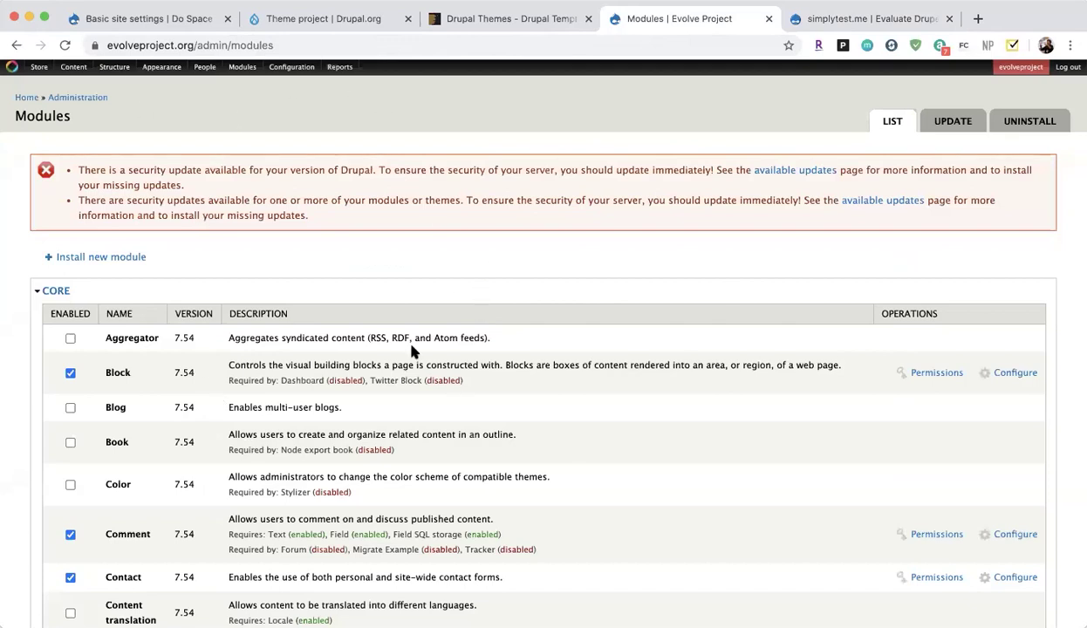
pyautogui.scroll(-3, 273, 373)
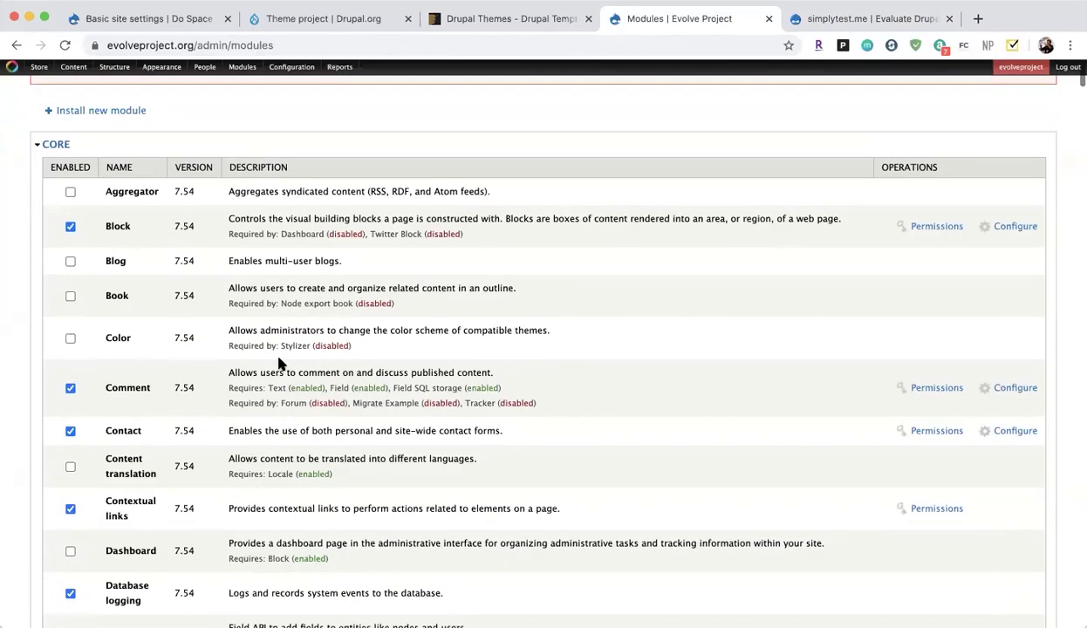
pyautogui.scroll(-3, 279, 363)
pyautogui.scroll(5, 279, 357)
pyautogui.scroll(-20, 280, 358)
pyautogui.scroll(-20, 279, 356)
pyautogui.scroll(4, 279, 356)
pyautogui.scroll(-1, 279, 356)
pyautogui.scroll(-4, 149, 514)
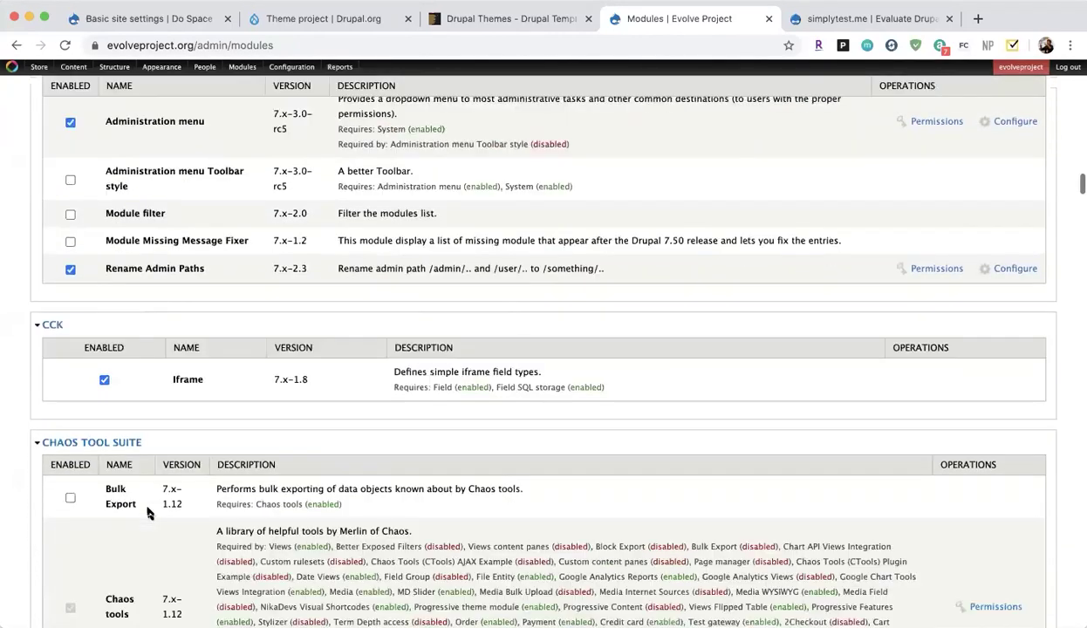
pyautogui.scroll(-2, 148, 514)
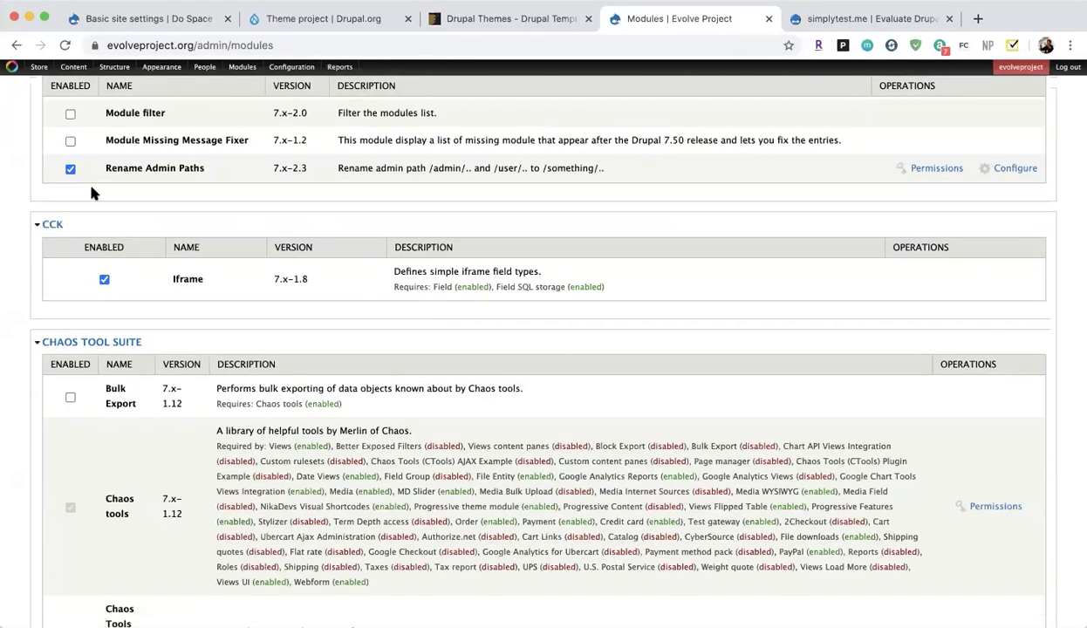
# Finish reviewing the module list, then open Structure > Views.
pyautogui.scroll(-2, 322, 413)
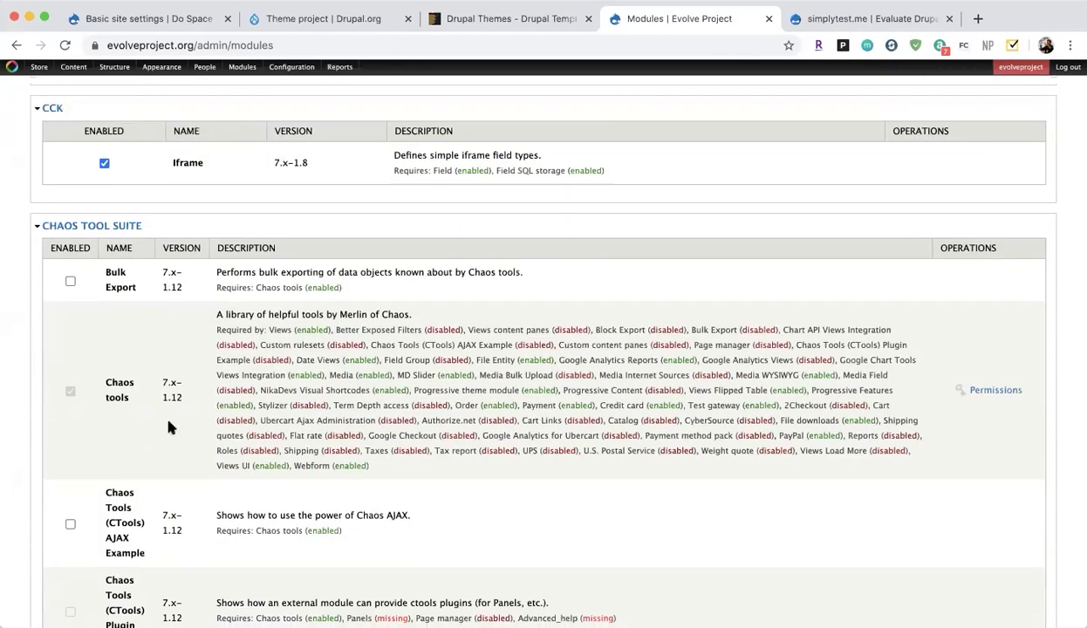
pyautogui.scroll(-15, 266, 485)
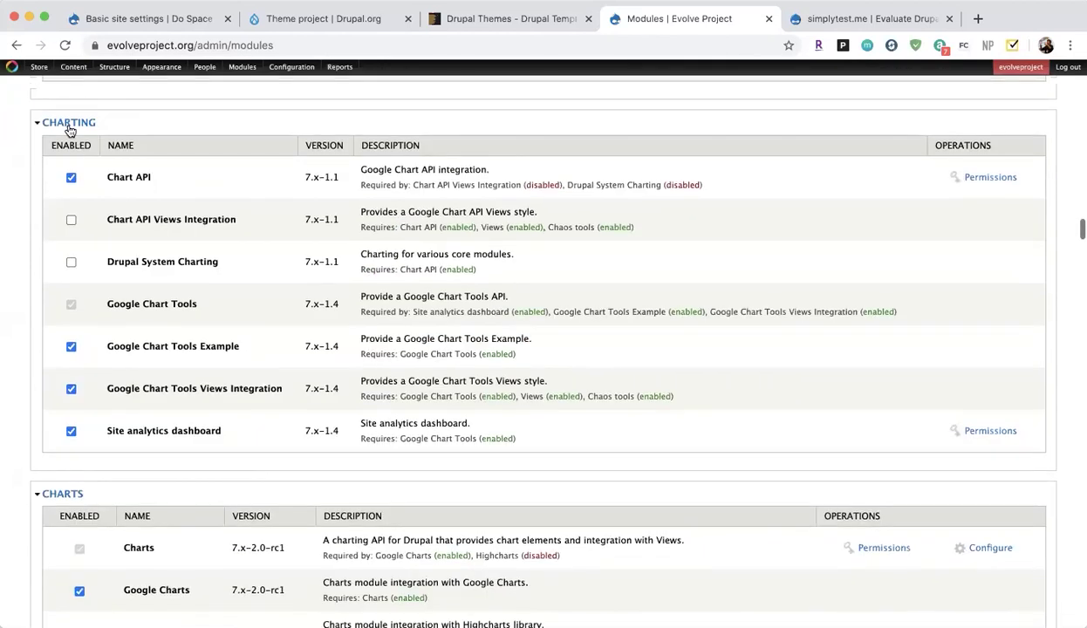
pyautogui.scroll(-12, 131, 489)
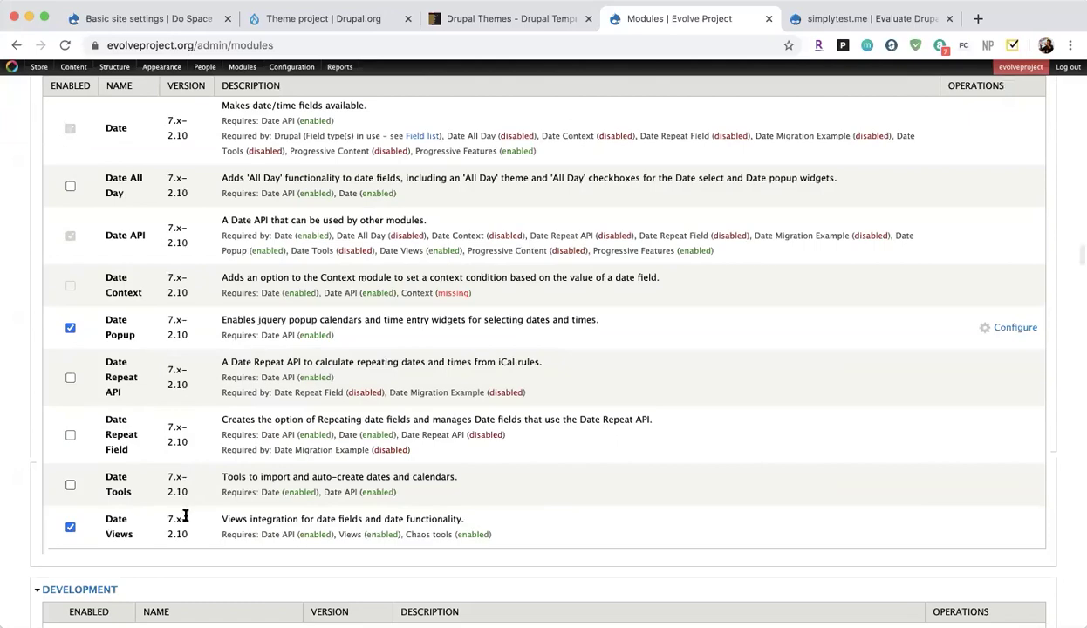
pyautogui.scroll(20, 185, 516)
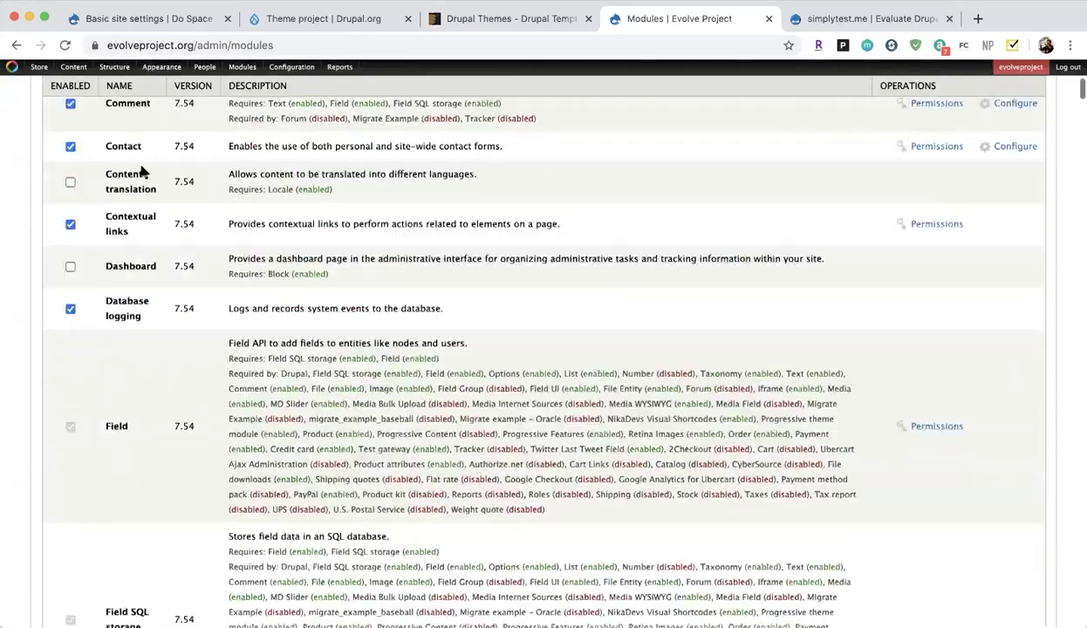
pyautogui.scroll(5, 142, 172)
pyautogui.moveTo(112, 67)
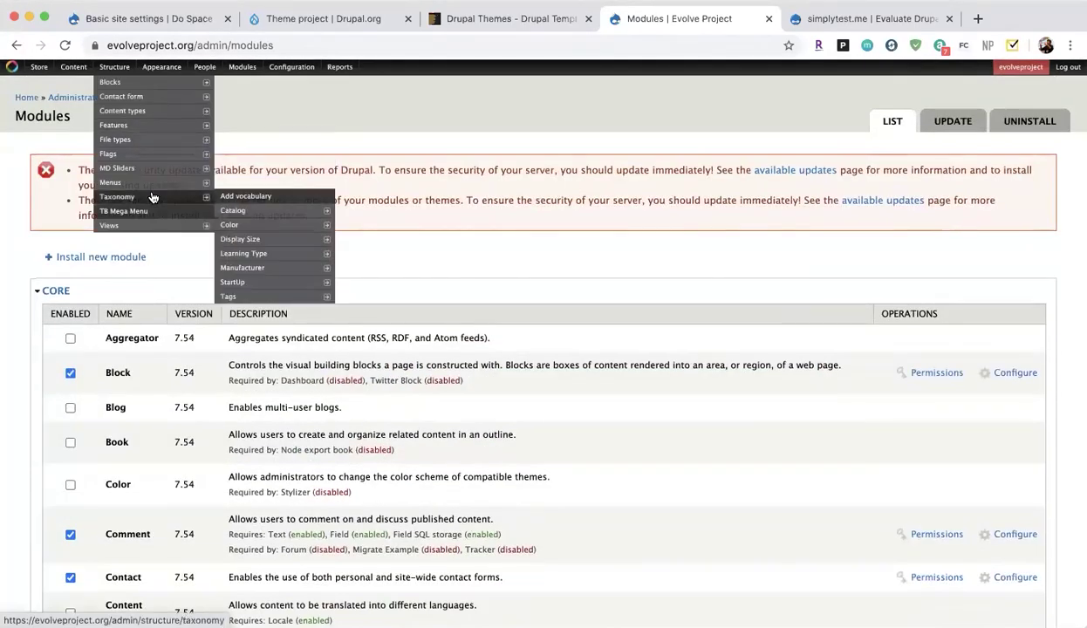
pyautogui.click(151, 226)
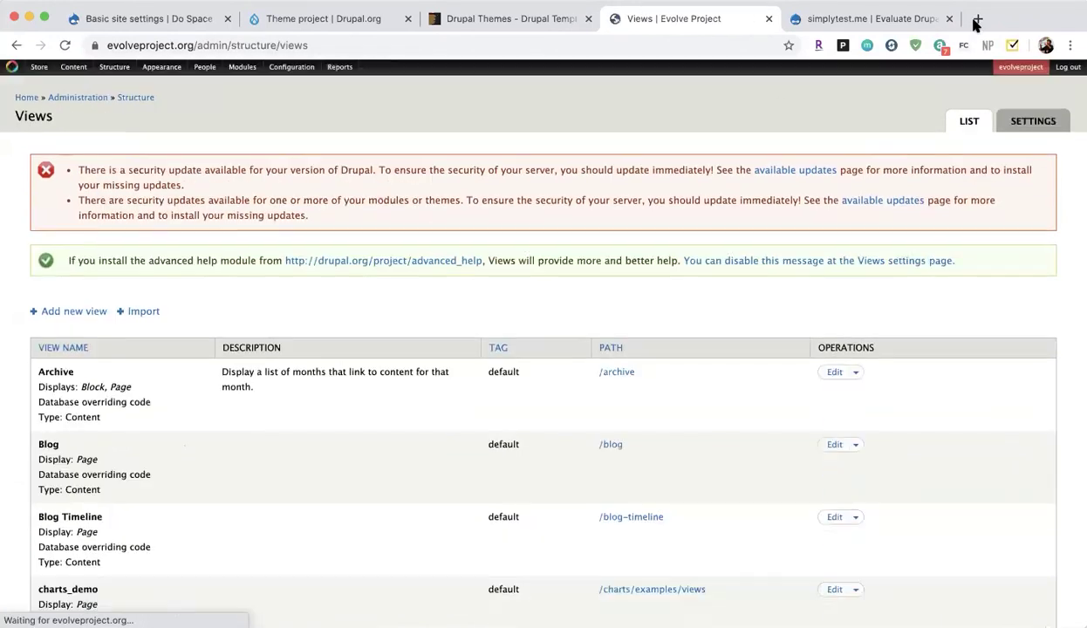
# Load evolveproject.org/startups in a new tab and open the Start Ups page.
pyautogui.click(977, 19)
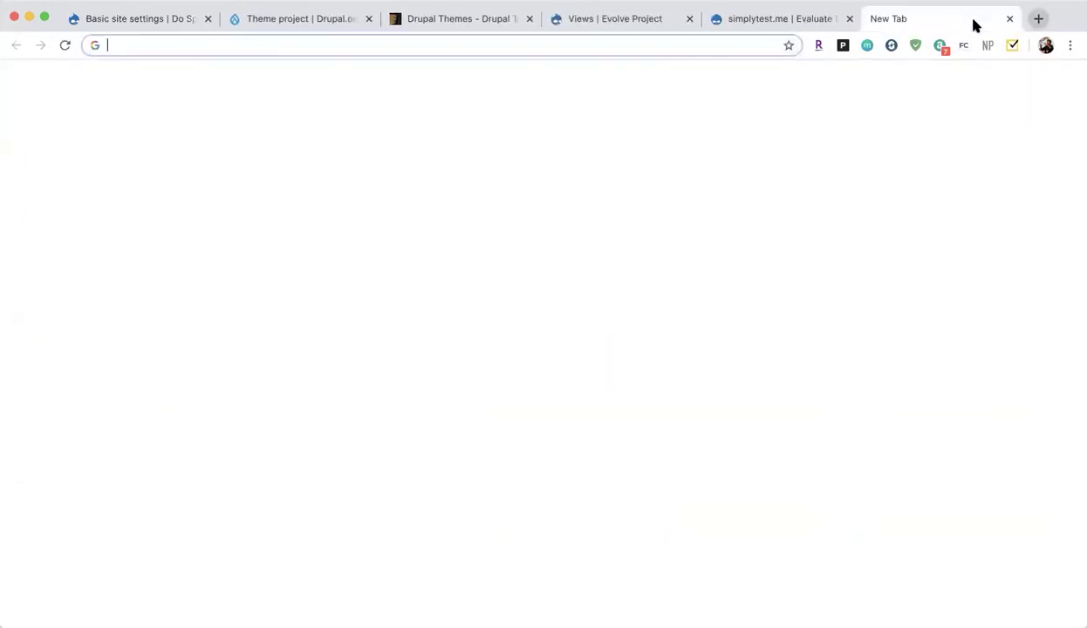
pyautogui.write('evolveproject.org/startups')
pyautogui.press('Return')
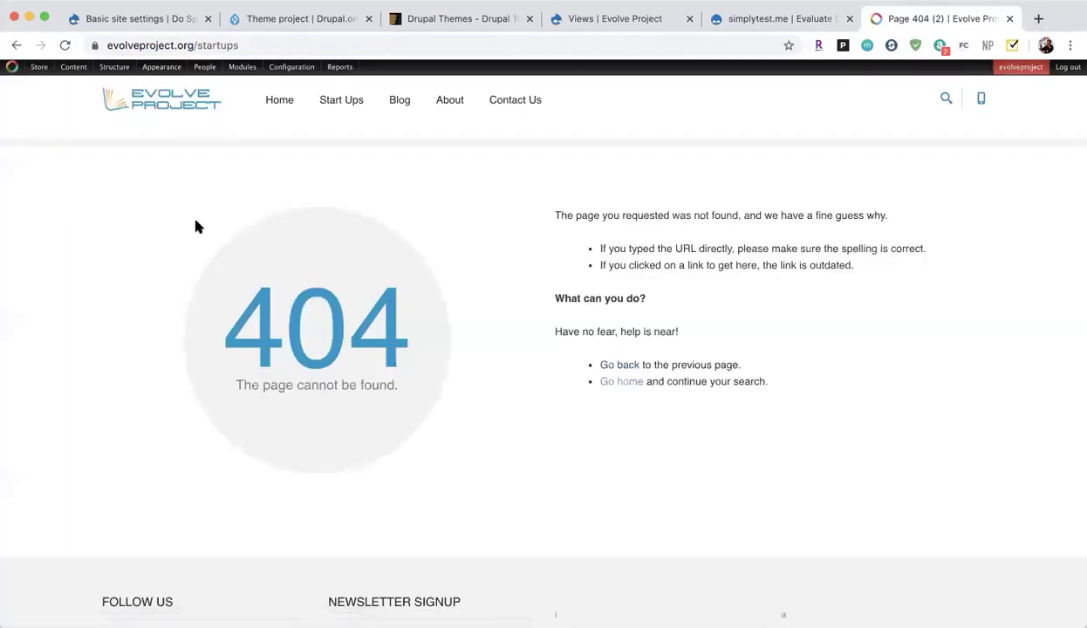
pyautogui.click(341, 101)
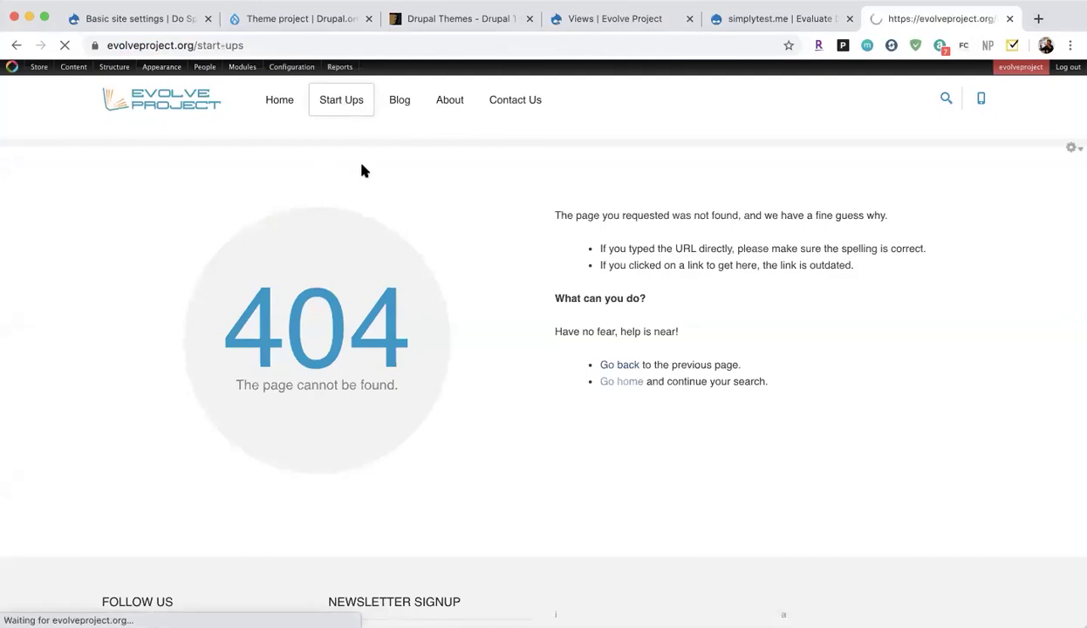
pyautogui.scroll(-6, 328, 219)
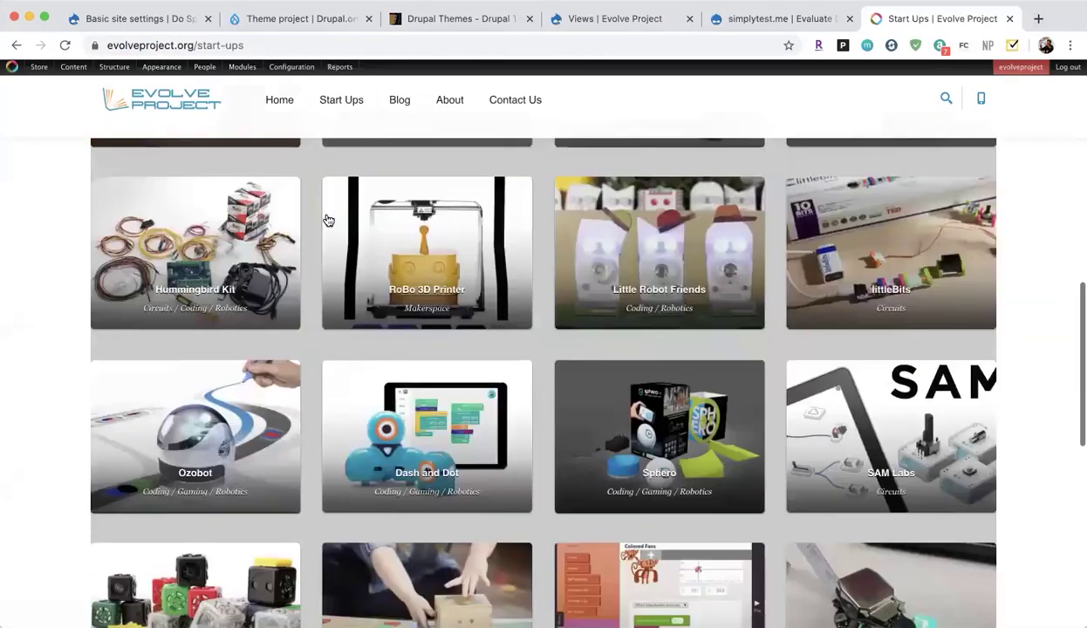
pyautogui.scroll(8, 328, 220)
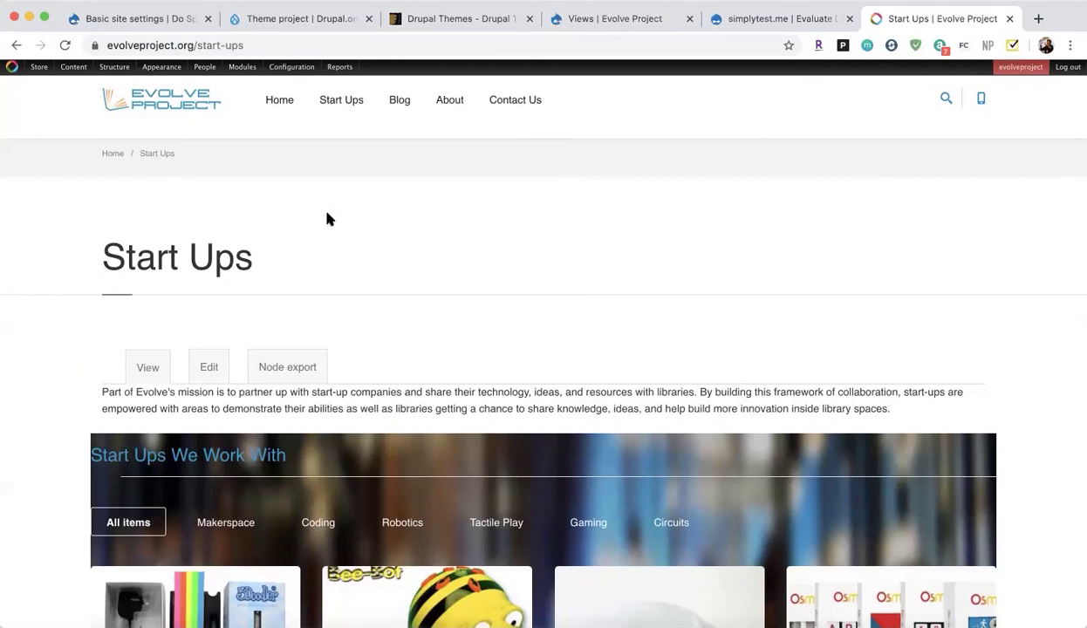
pyautogui.scroll(-5, 326, 219)
pyautogui.scroll(1, 232, 260)
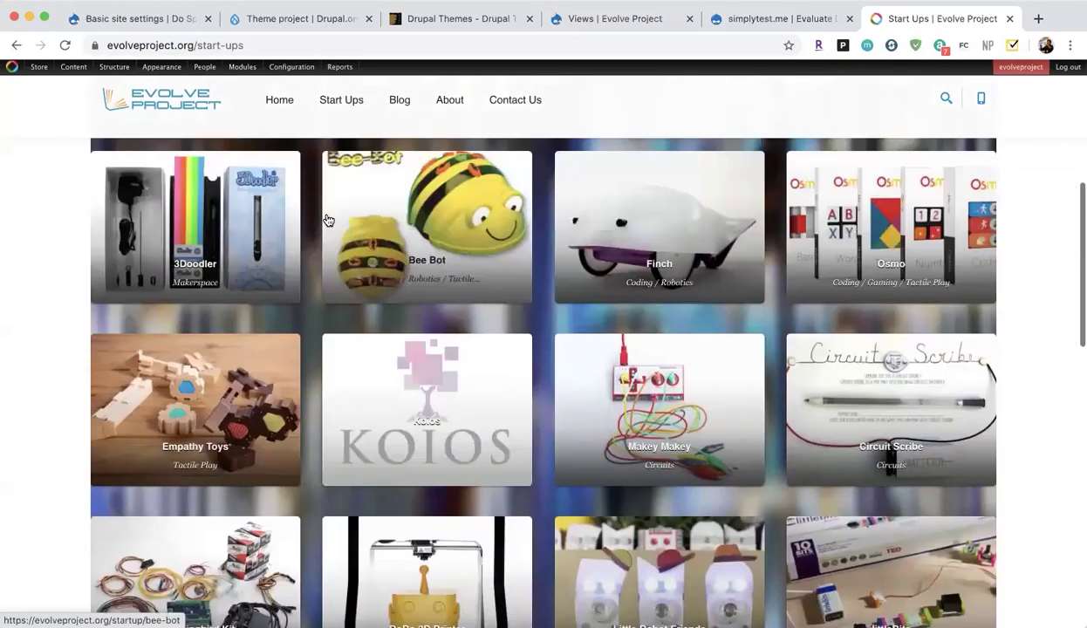
pyautogui.scroll(-3, 661, 340)
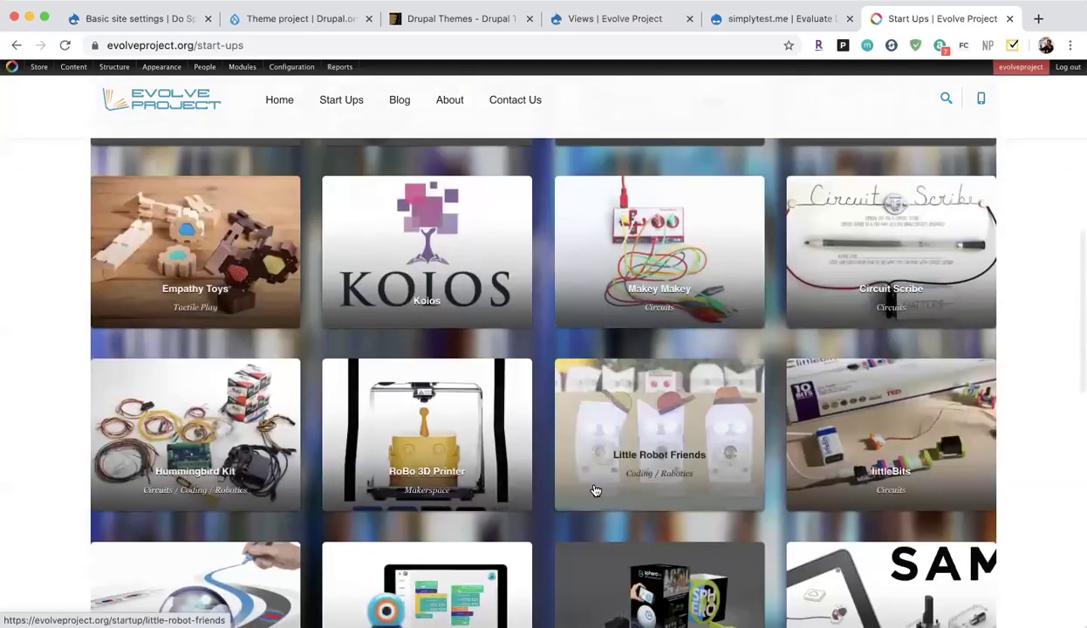
pyautogui.scroll(5, 500, 324)
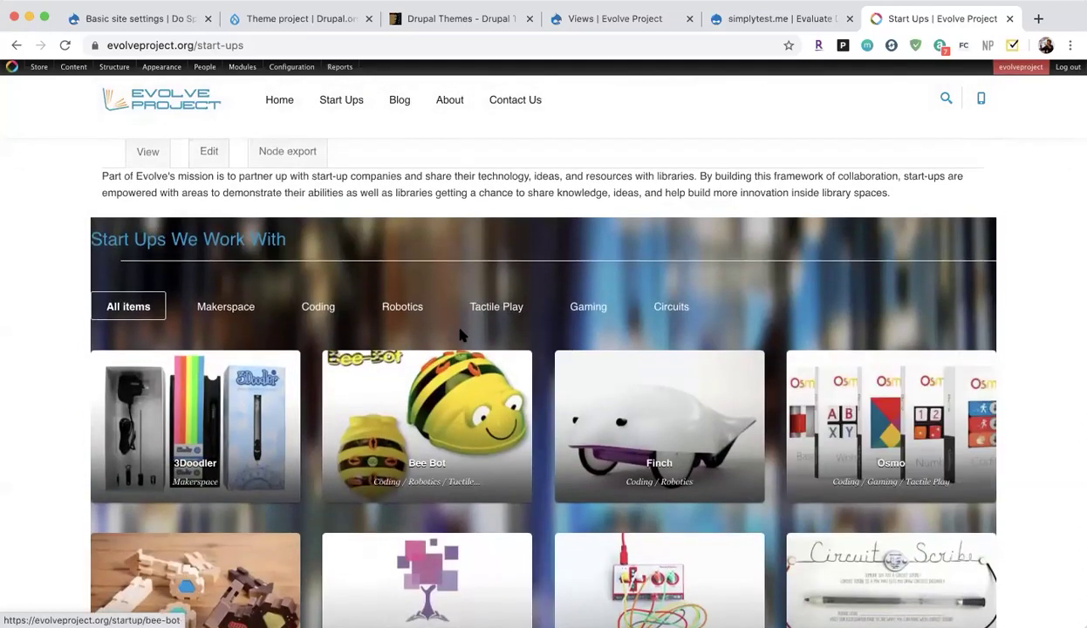
# Try the Makerspace, Coding, Robotics, Tactile Play, Gaming, Circuits and All filters, ending on Coding.
pyautogui.click(225, 307)
pyautogui.click(323, 308)
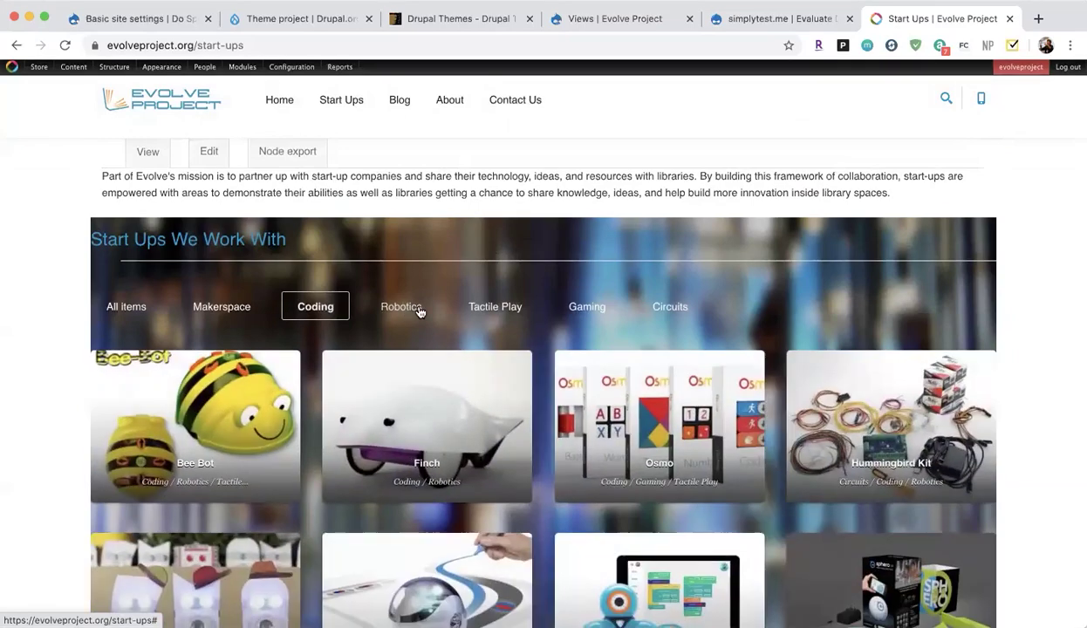
pyautogui.click(407, 308)
pyautogui.click(504, 309)
pyautogui.click(599, 314)
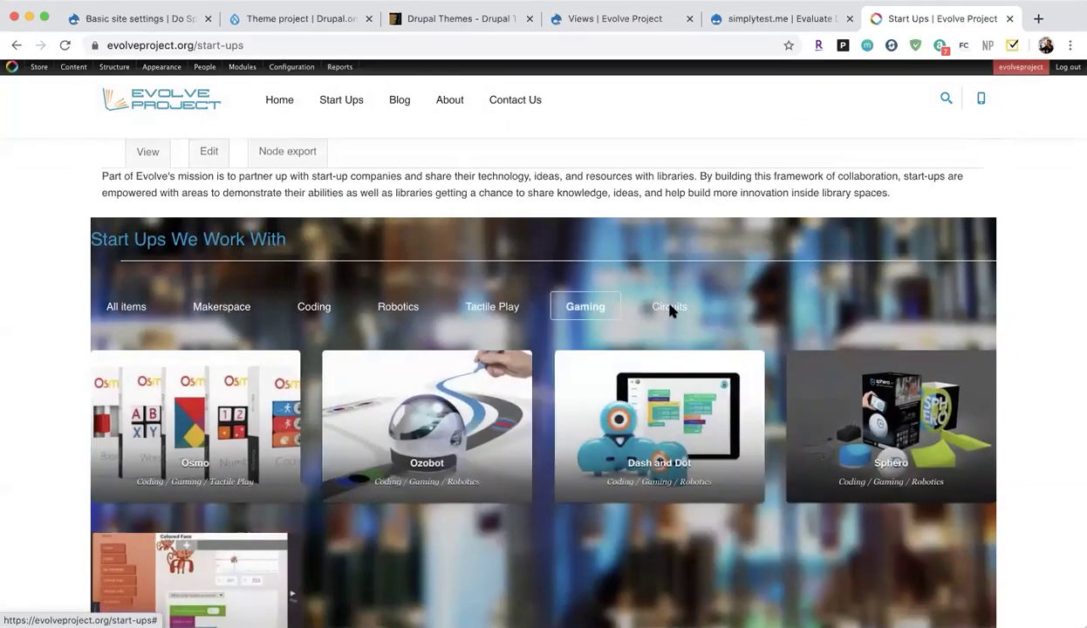
pyautogui.click(670, 310)
pyautogui.click(125, 307)
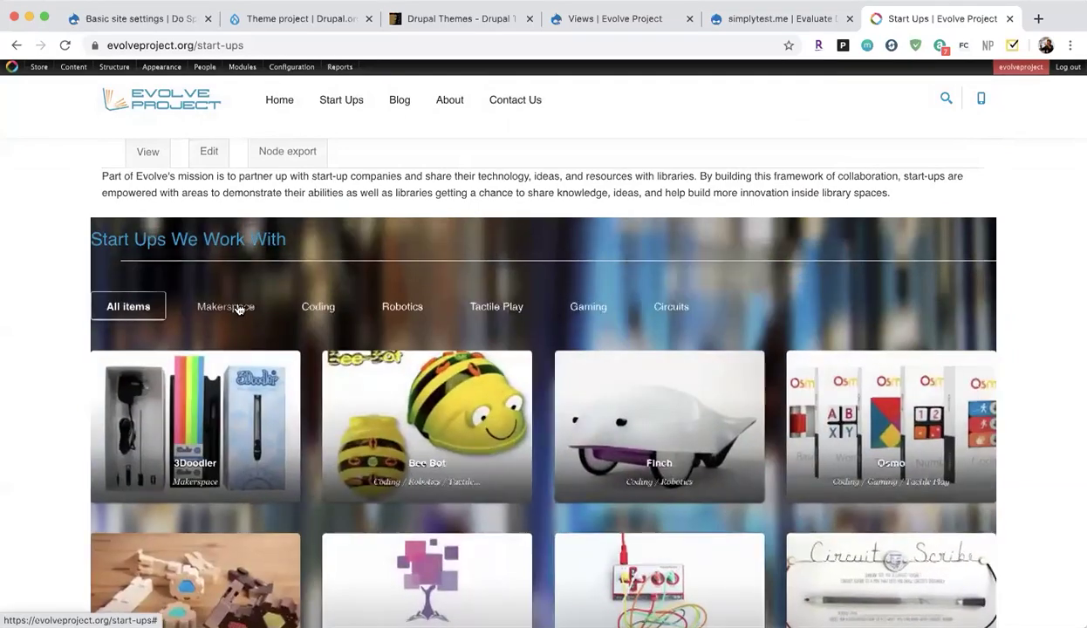
pyautogui.click(315, 307)
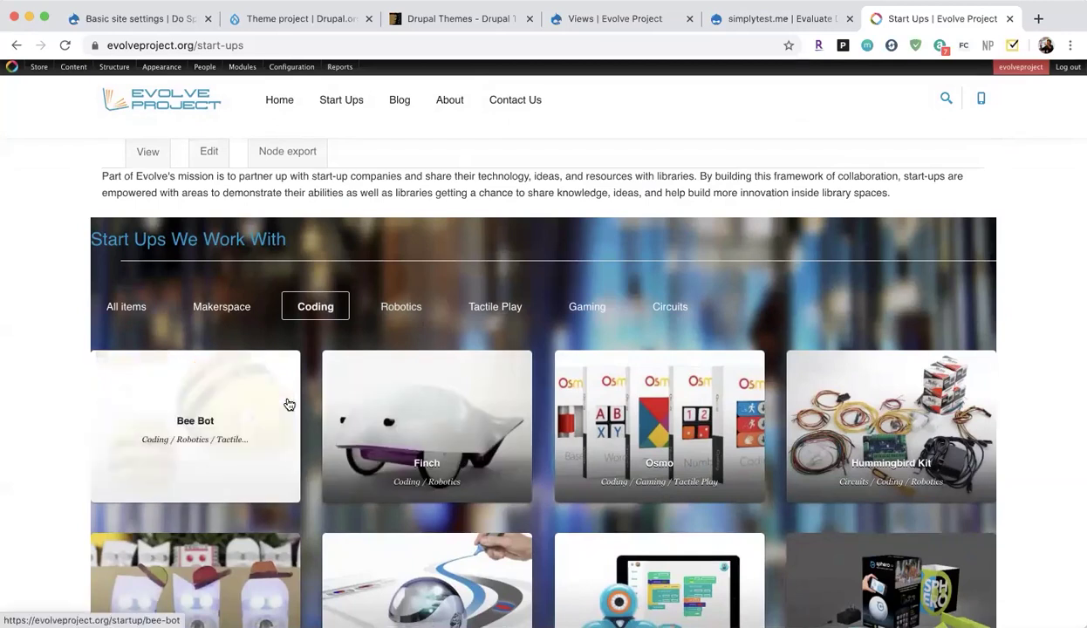
pyautogui.click(650, 22)
# Find 'startup' in the Views list and edit the Start-Ups view.
pyautogui.scroll(-1, 305, 412)
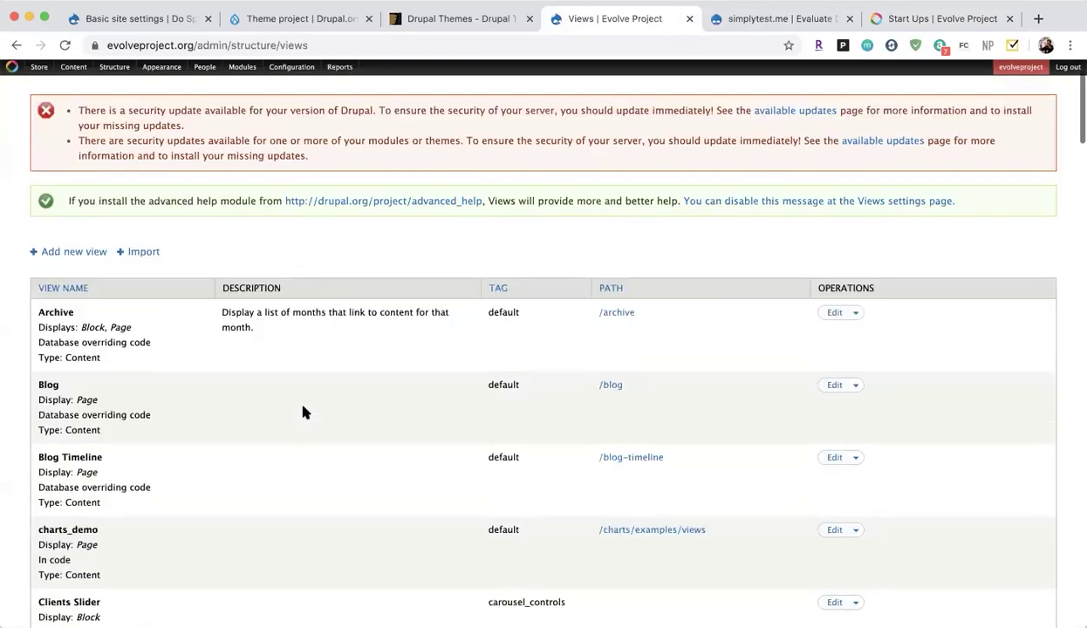
pyautogui.press('super+f')
pyautogui.write('startup')
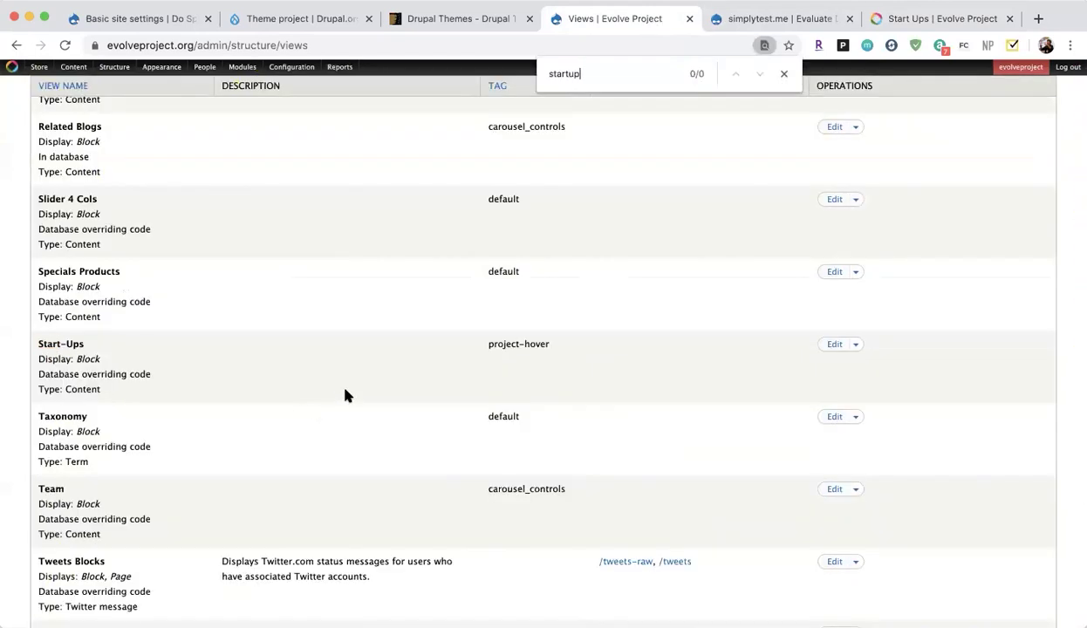
pyautogui.scroll(2, 397, 417)
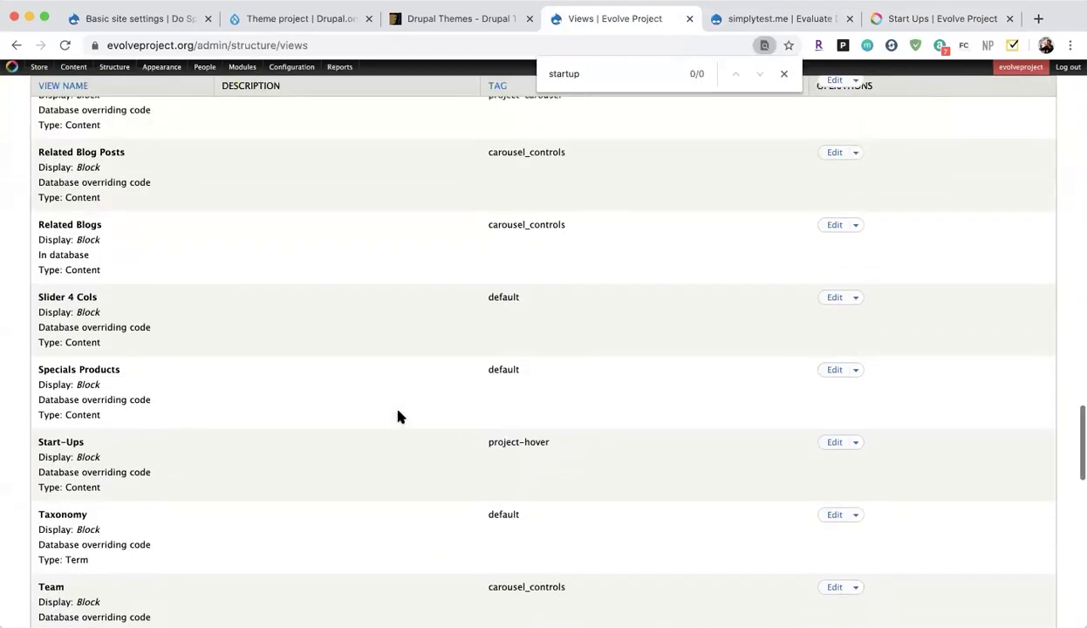
pyautogui.click(836, 444)
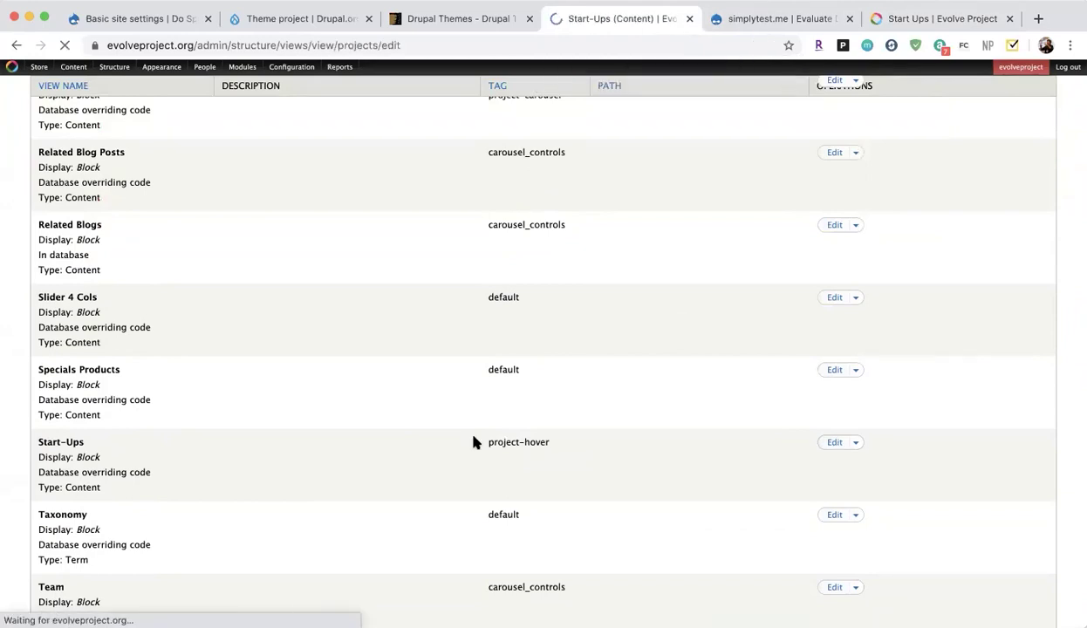
# Review the Start-Ups view's fields, filter criteria, pager and item preview.
pyautogui.scroll(-5, 332, 517)
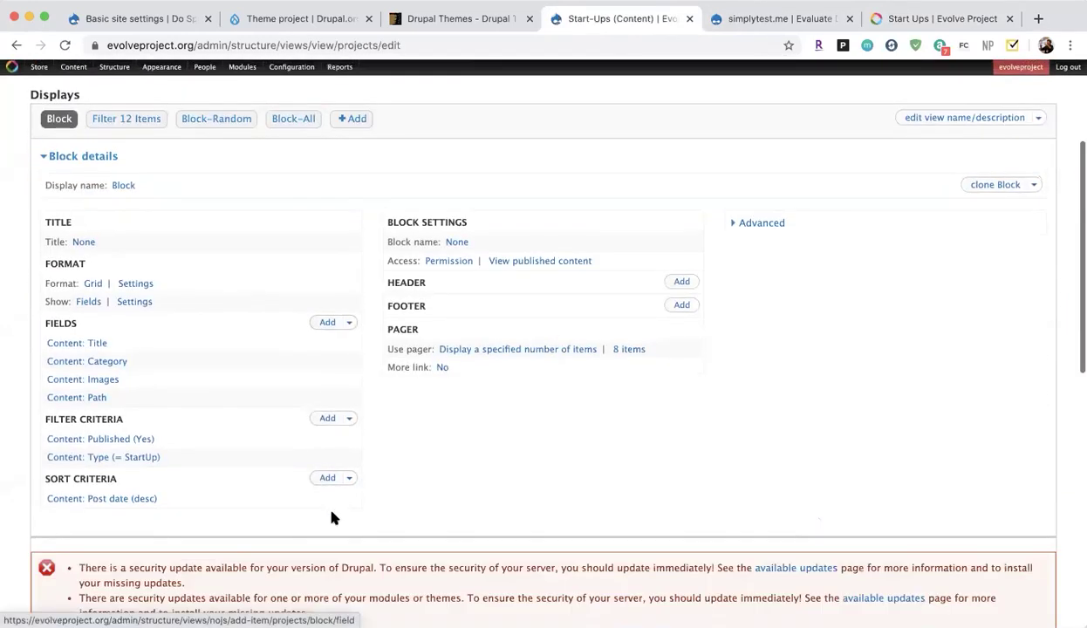
pyautogui.scroll(-10, 333, 518)
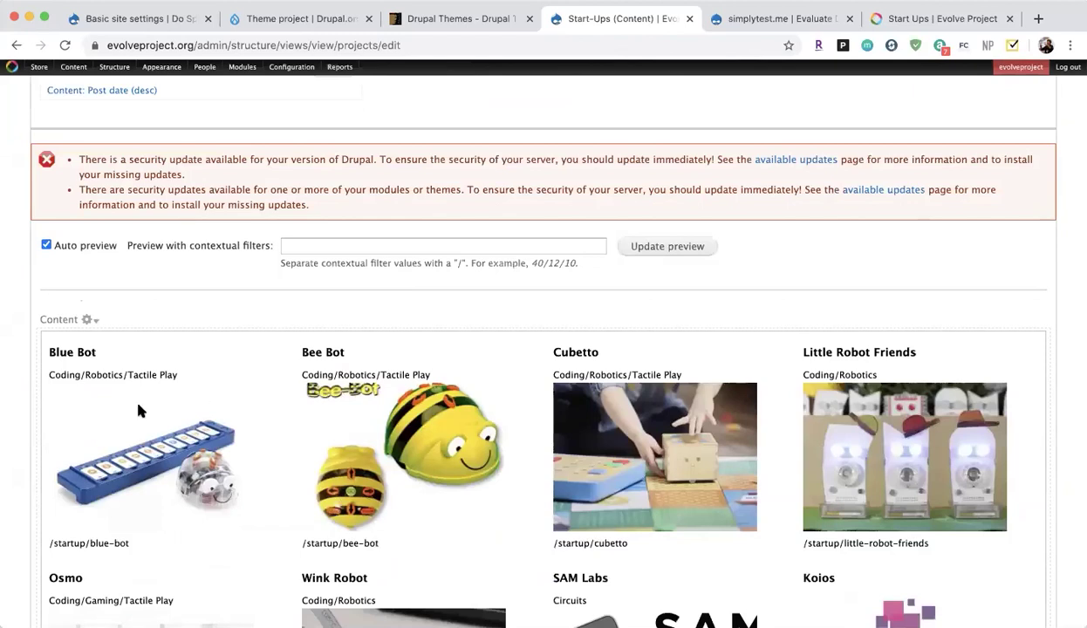
pyautogui.scroll(4, 407, 432)
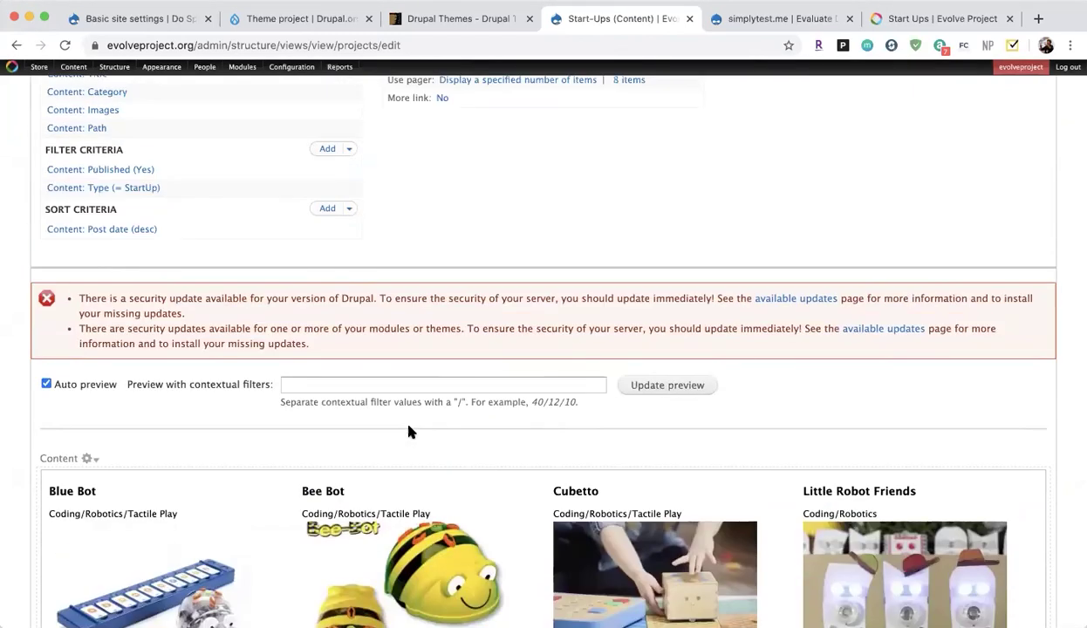
pyautogui.scroll(-6, 336, 500)
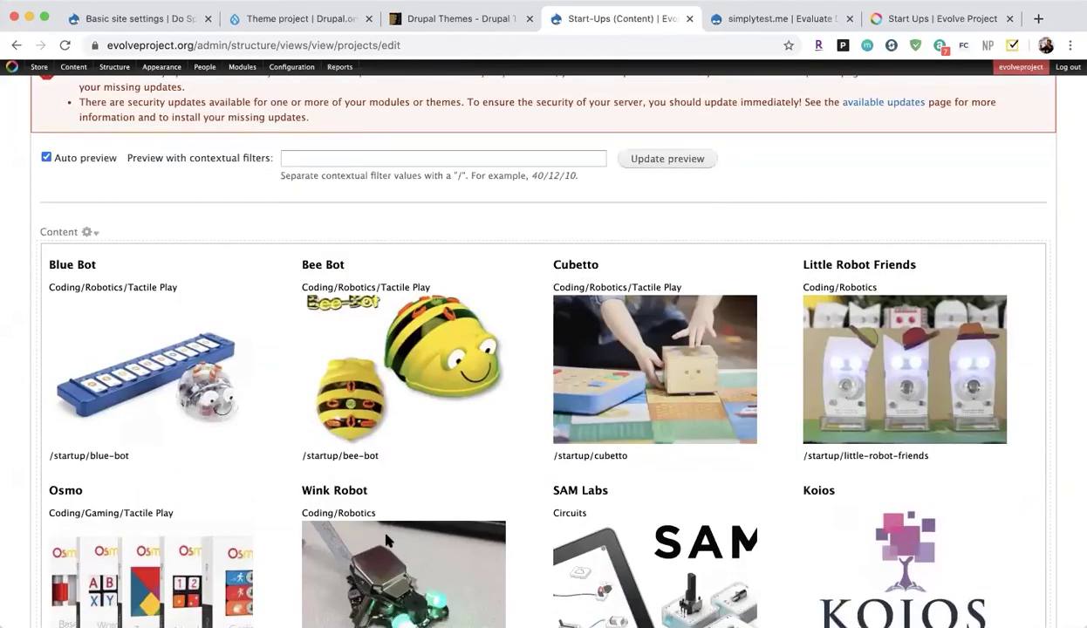
pyautogui.scroll(20, 388, 541)
pyautogui.scroll(-3, 194, 522)
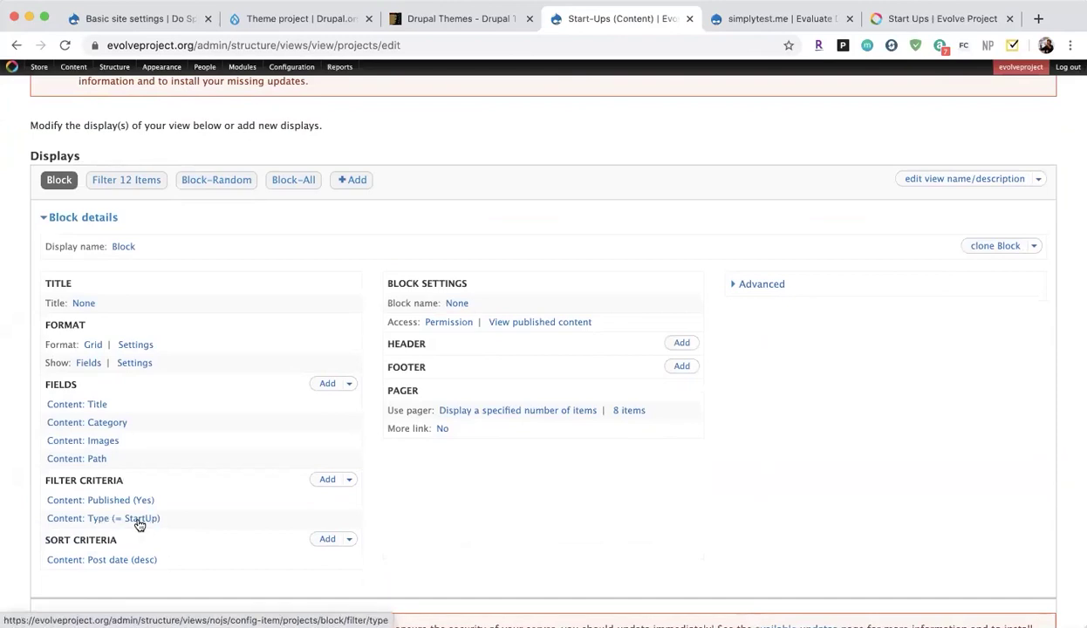
pyautogui.scroll(-3, 139, 522)
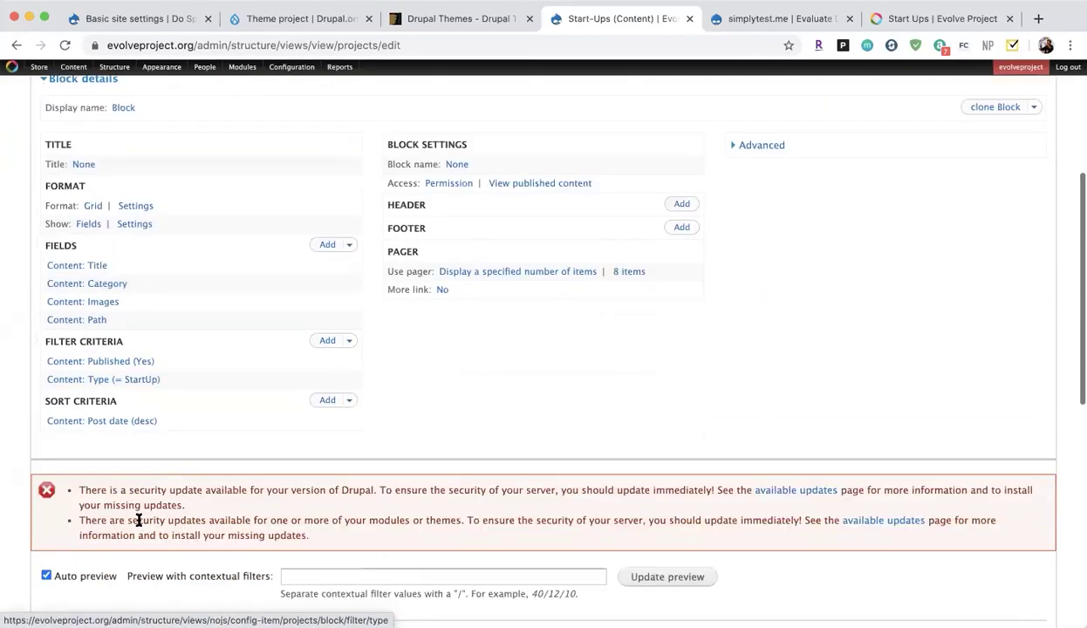
pyautogui.scroll(-8, 182, 413)
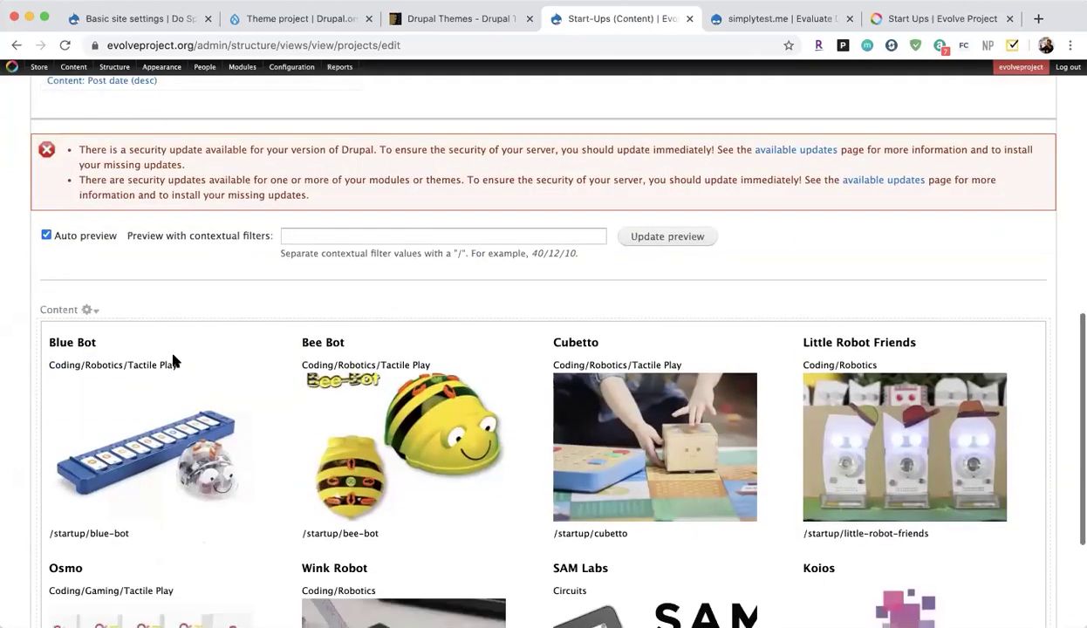
pyautogui.scroll(-4, 923, 511)
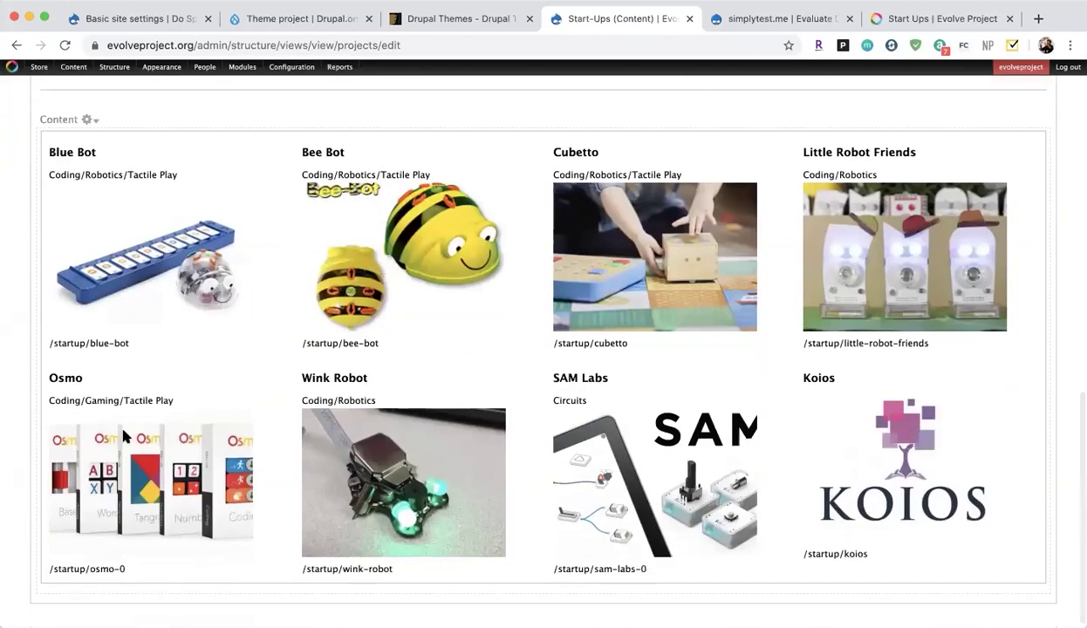
pyautogui.scroll(7, 220, 411)
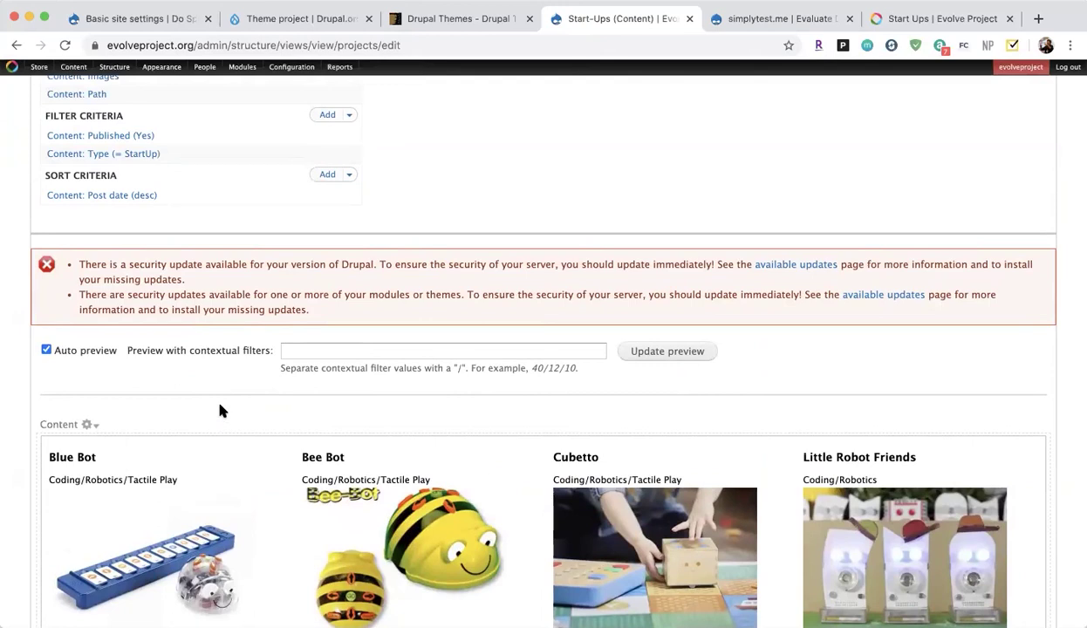
pyautogui.scroll(9, 351, 291)
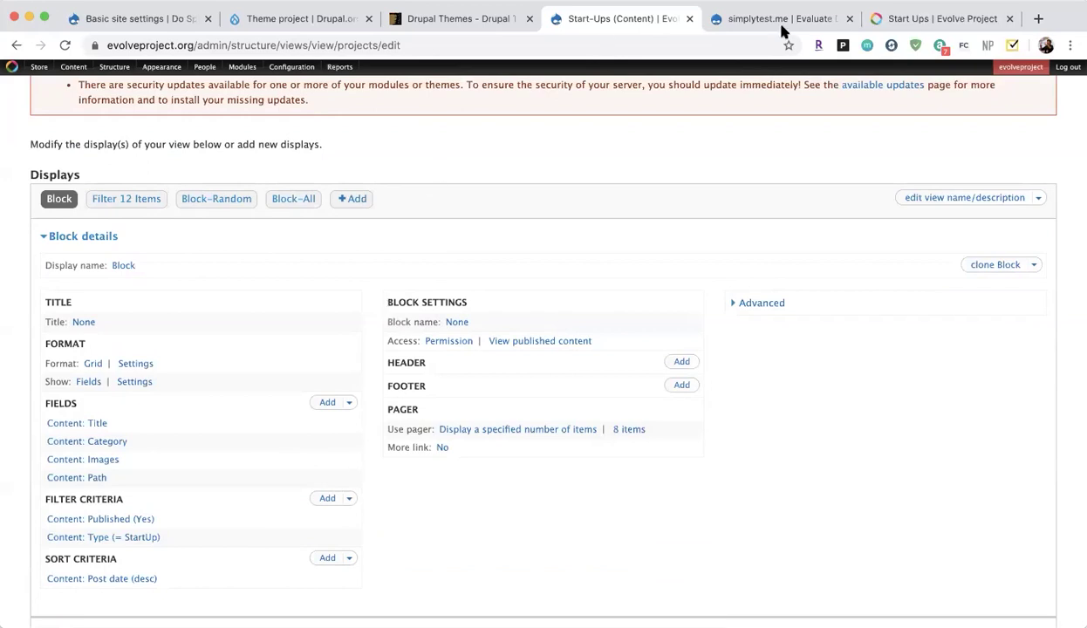
# Close the Start-Ups view tab and follow the sandbox build log to 88%.
pyautogui.click(691, 20)
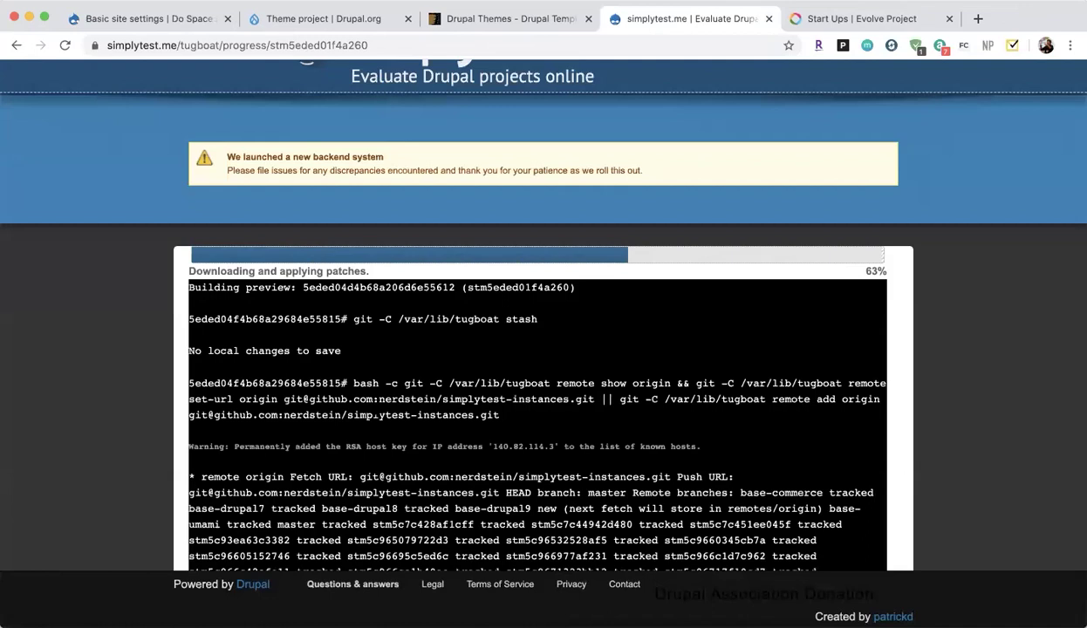
pyautogui.scroll(-1, 376, 416)
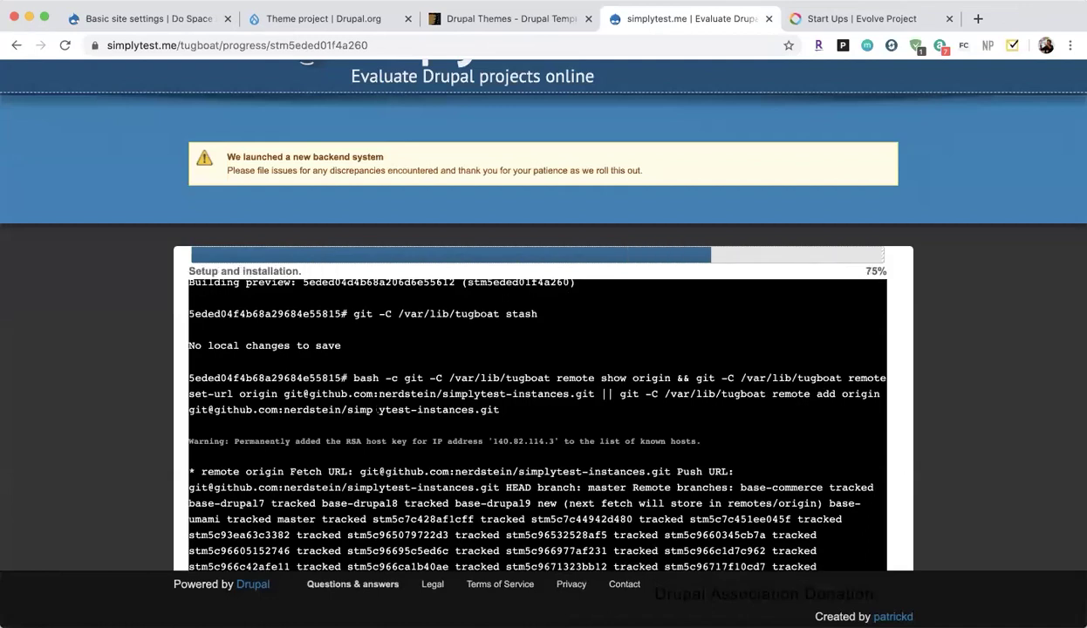
pyautogui.scroll(-4, 524, 418)
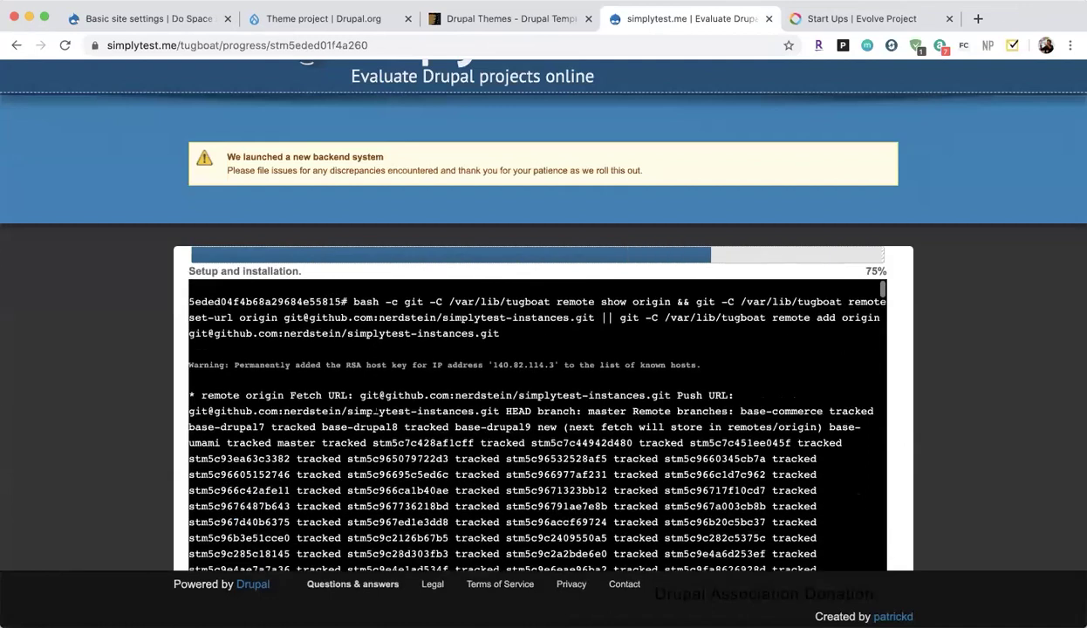
pyautogui.scroll(-3, 524, 418)
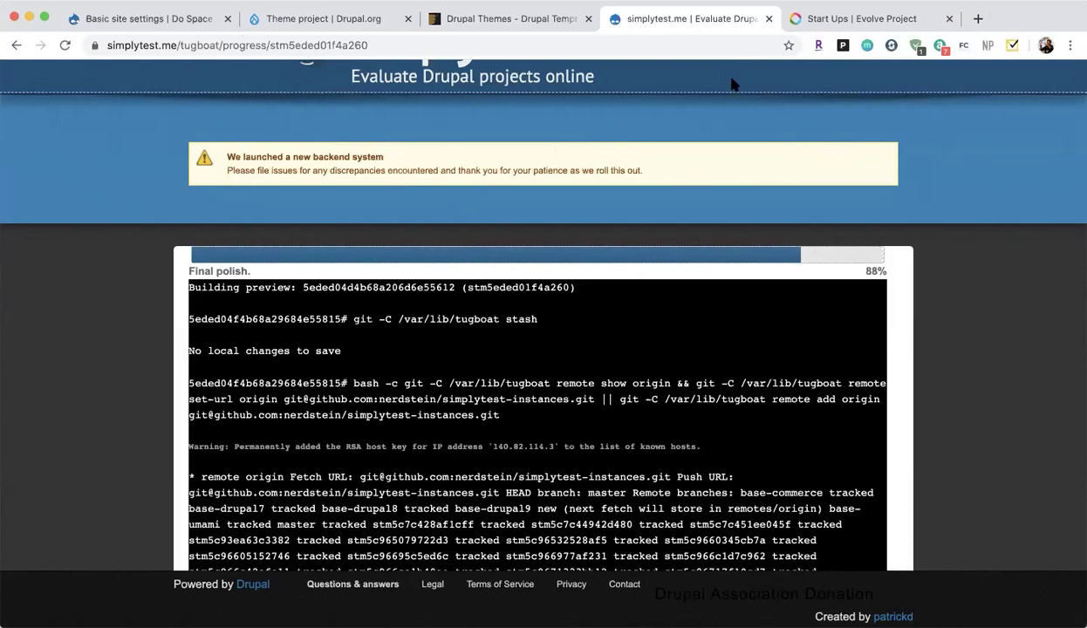
# Browse ThemeForest's Drupal themes and templates category and focus its category search box.
pyautogui.click(530, 18)
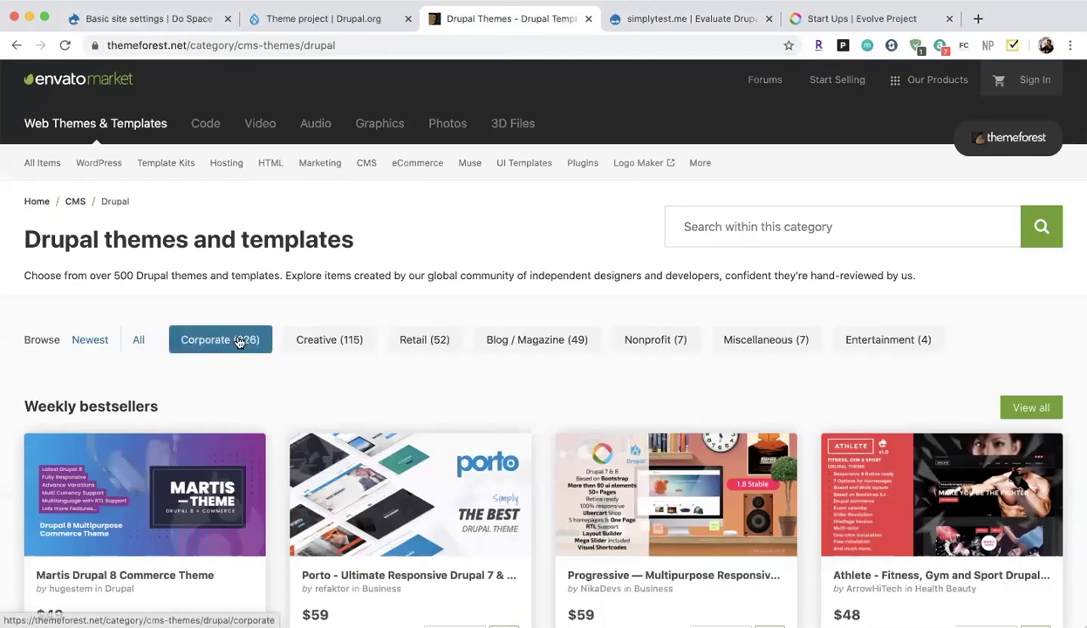
pyautogui.scroll(-3, 334, 364)
pyautogui.scroll(-2, 334, 362)
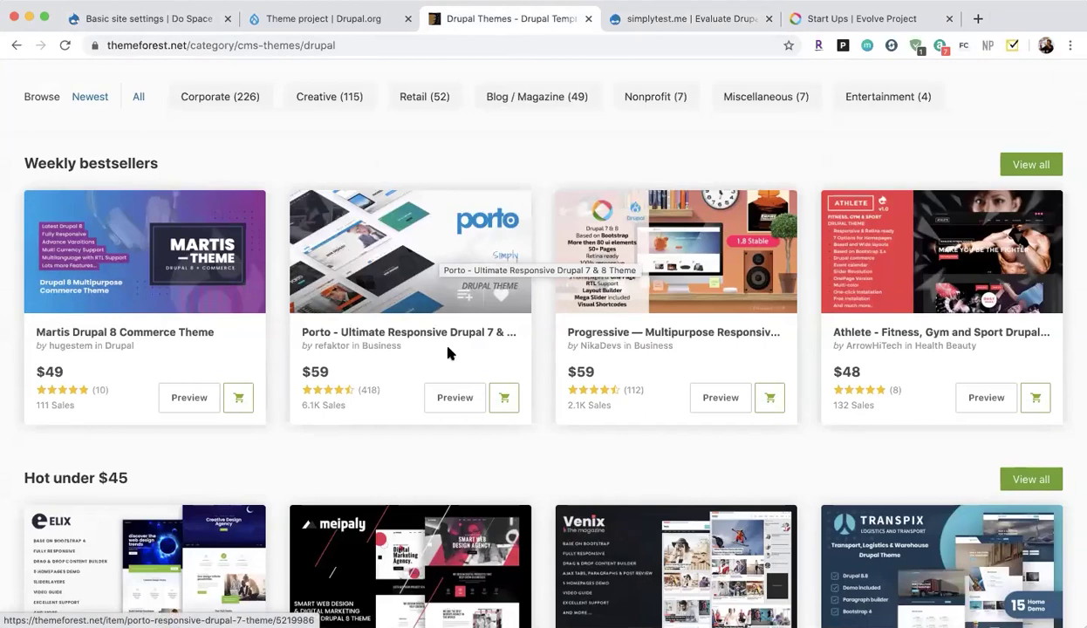
pyautogui.scroll(-3, 440, 344)
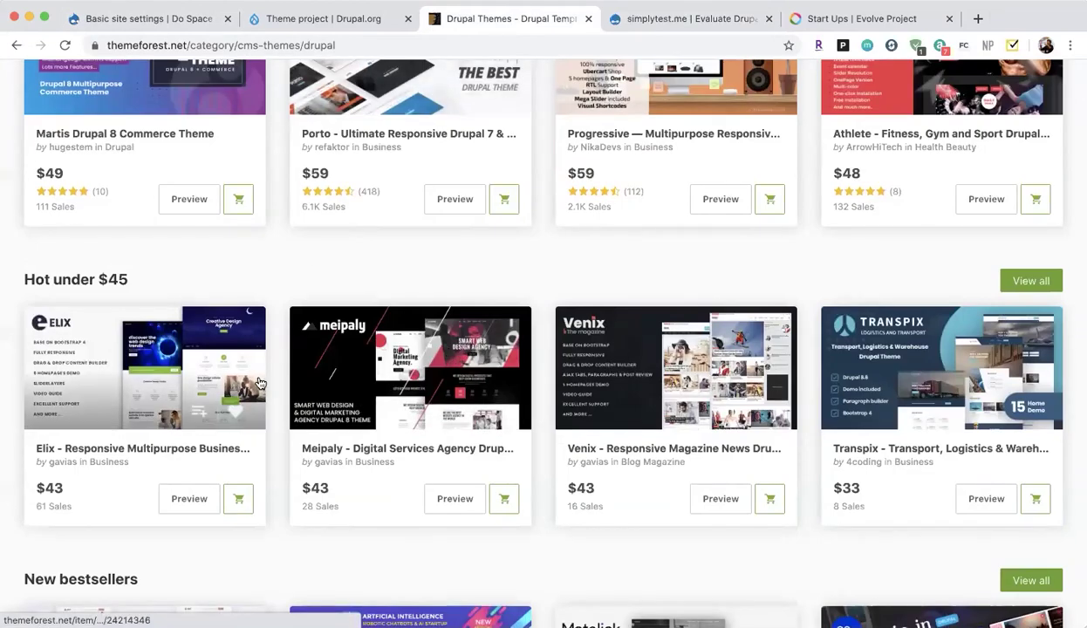
pyautogui.scroll(-2, 307, 512)
pyautogui.scroll(5, 307, 513)
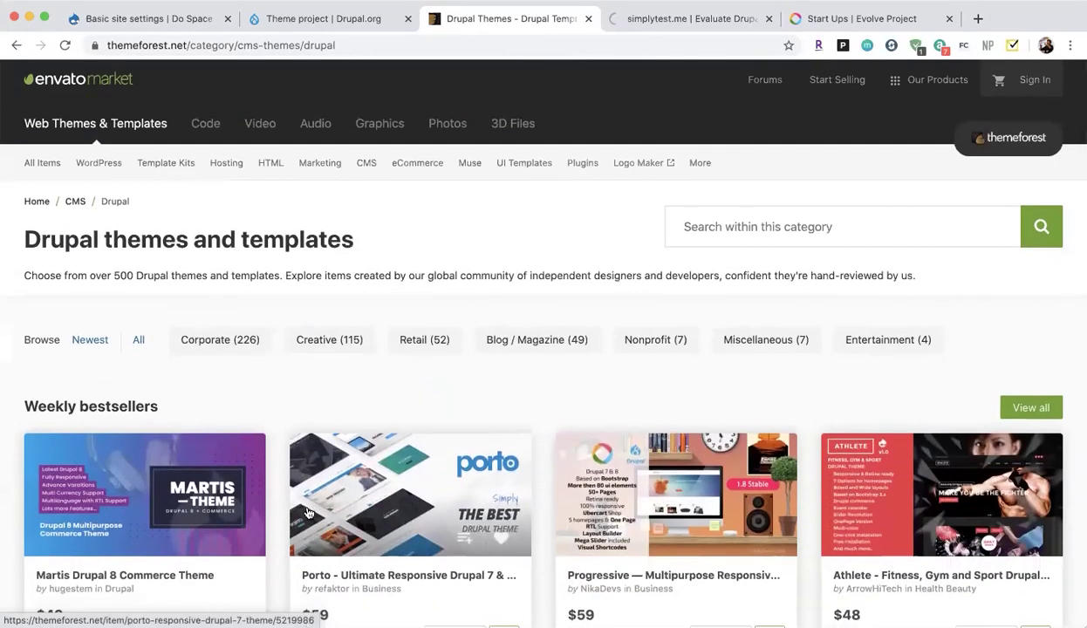
pyautogui.click(755, 227)
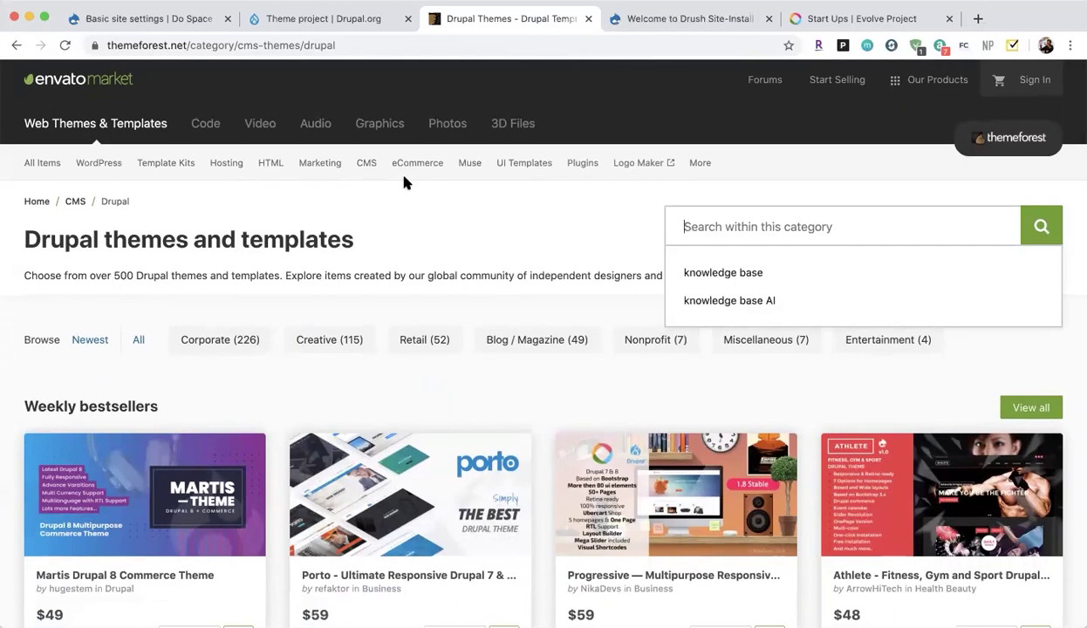
# Search the Drupal category for 'photography' and open the Sepia - Photography Portfolio Drupal 8 Theme page.
pyautogui.click(706, 230)
pyautogui.write('pho')
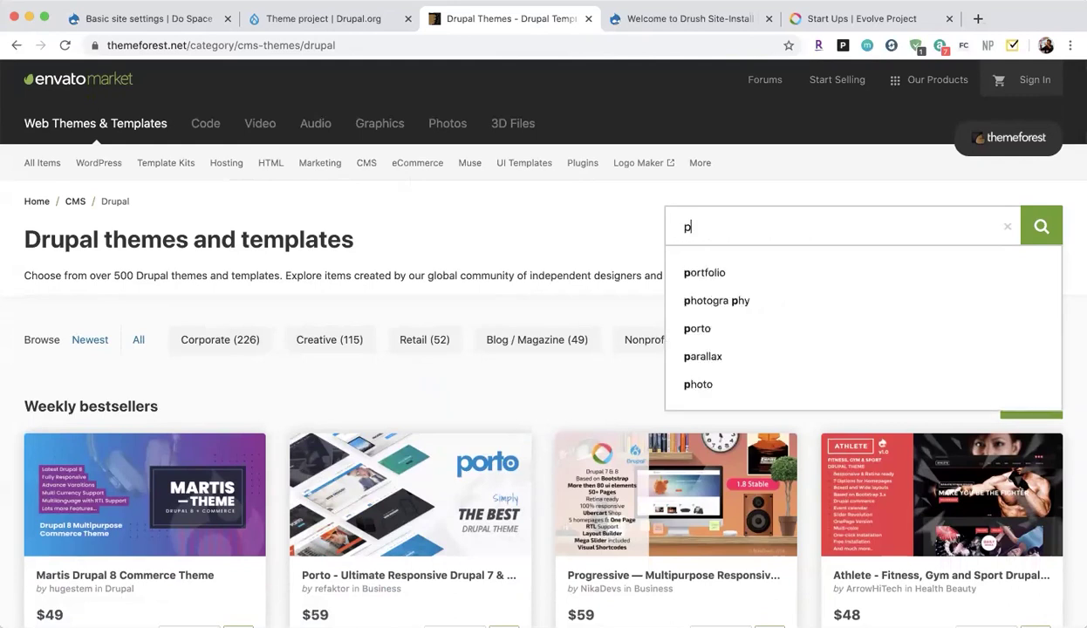
pyautogui.click(732, 274)
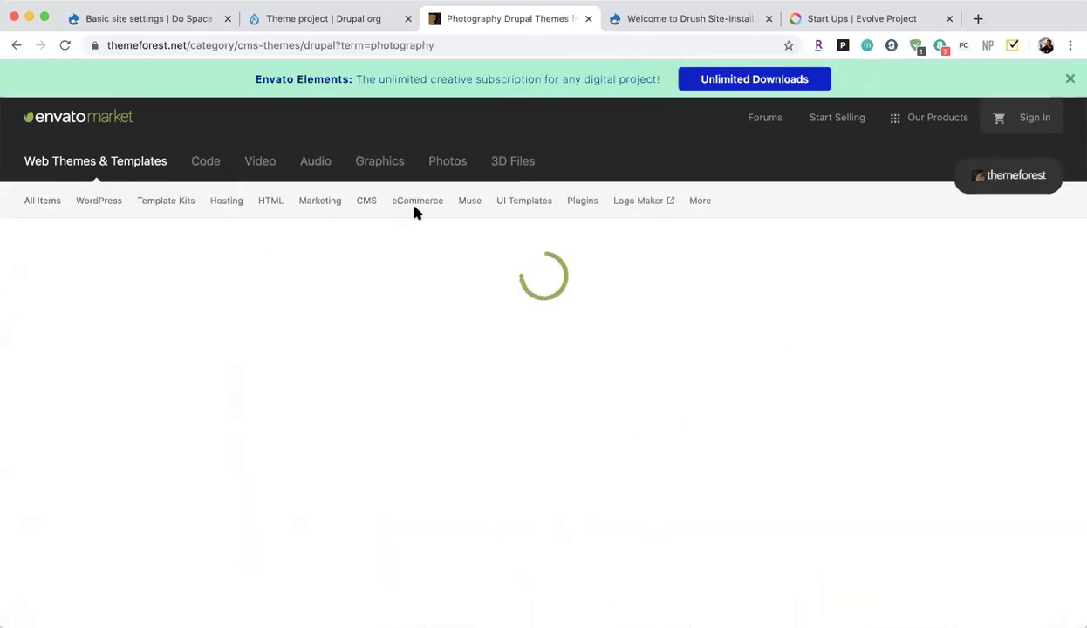
pyautogui.scroll(-1, 523, 456)
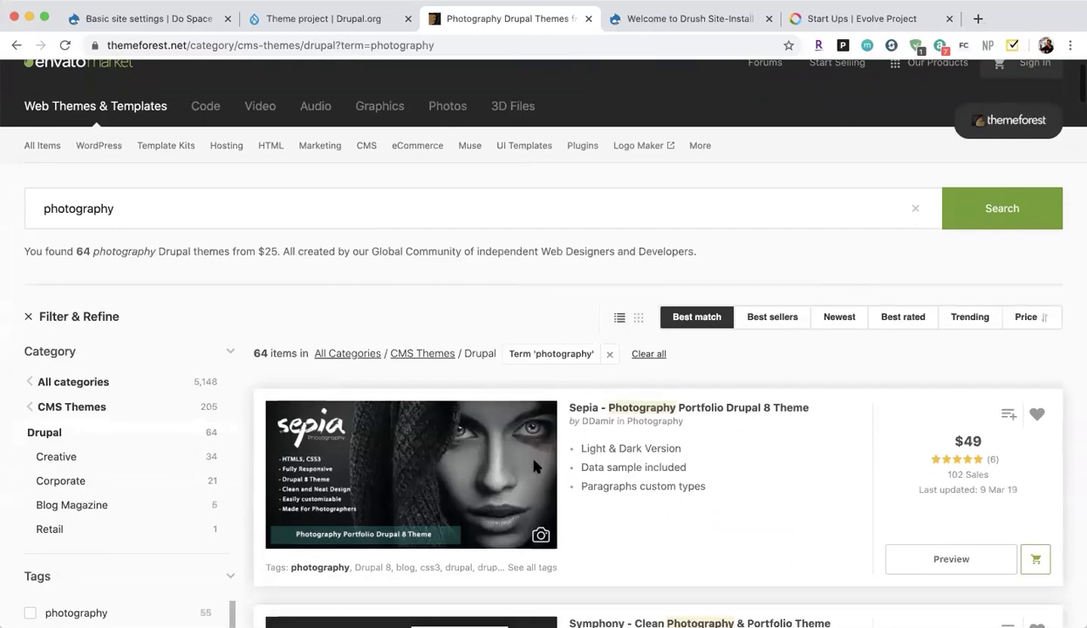
pyautogui.scroll(-5, 602, 497)
pyautogui.scroll(-5, 597, 485)
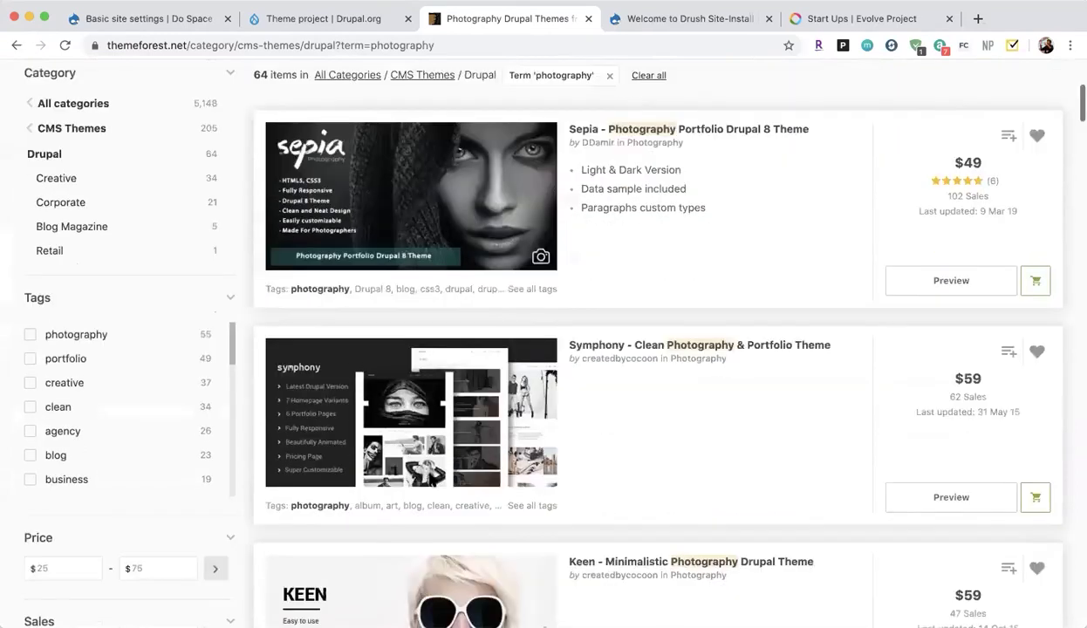
pyautogui.scroll(-4, 430, 479)
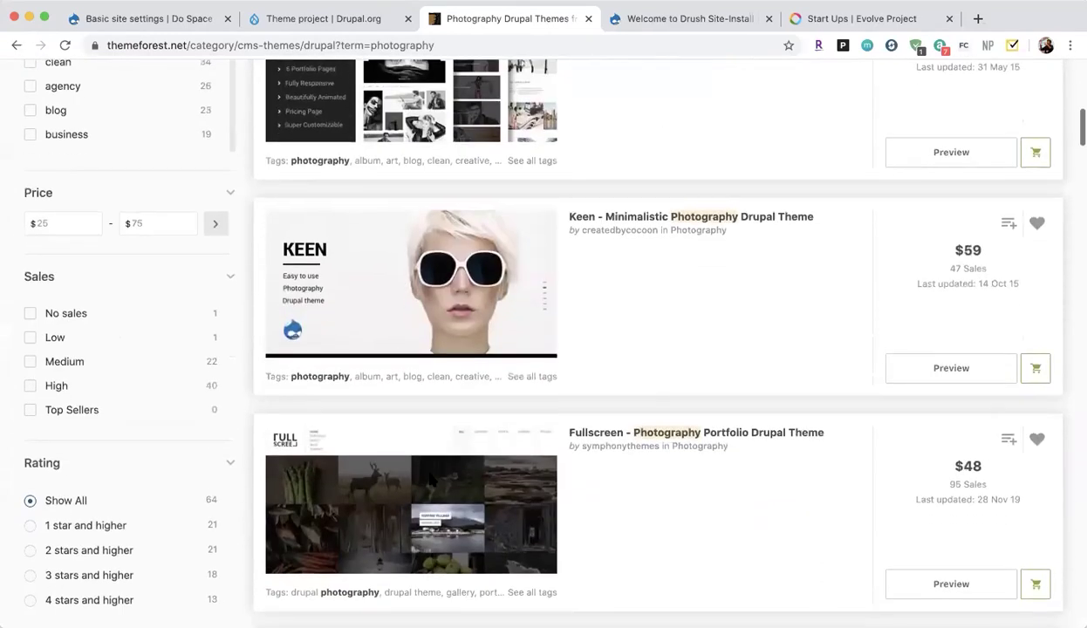
pyautogui.scroll(6, 429, 479)
pyautogui.scroll(1, 430, 479)
pyautogui.click(414, 182)
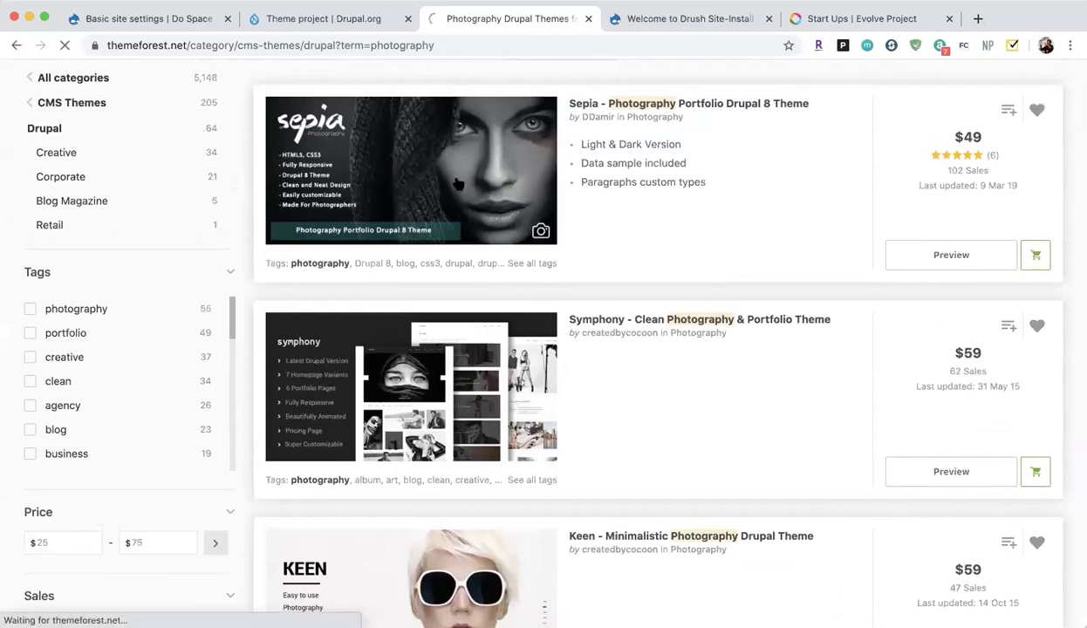
pyautogui.scroll(-5, 432, 393)
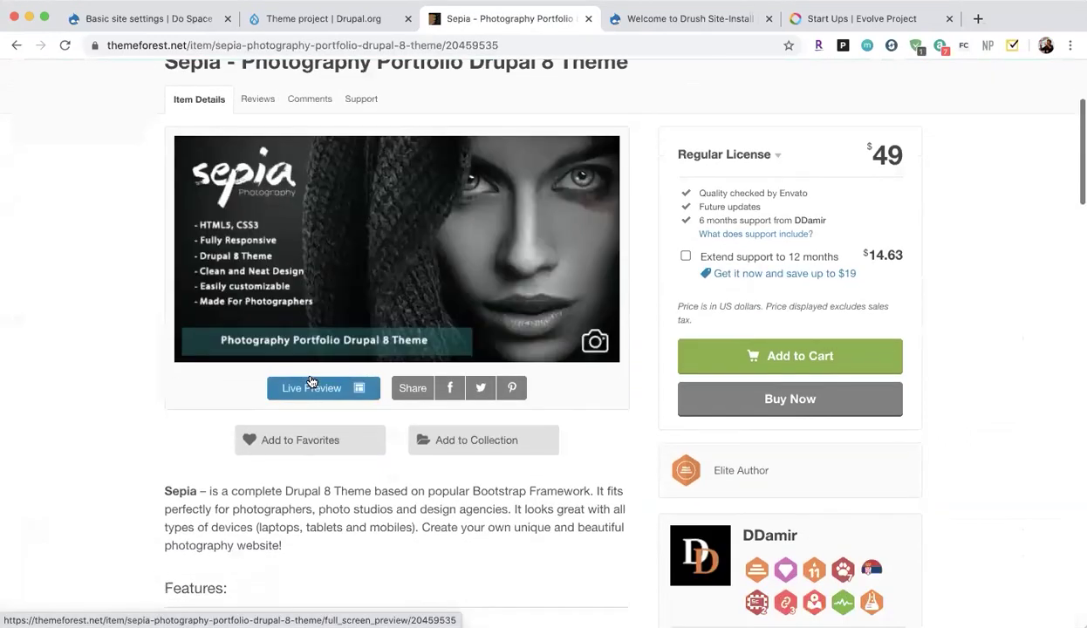
# Try Sepia's Live Preview, which fails to connect, then return to the 64 photography results.
pyautogui.click(305, 389)
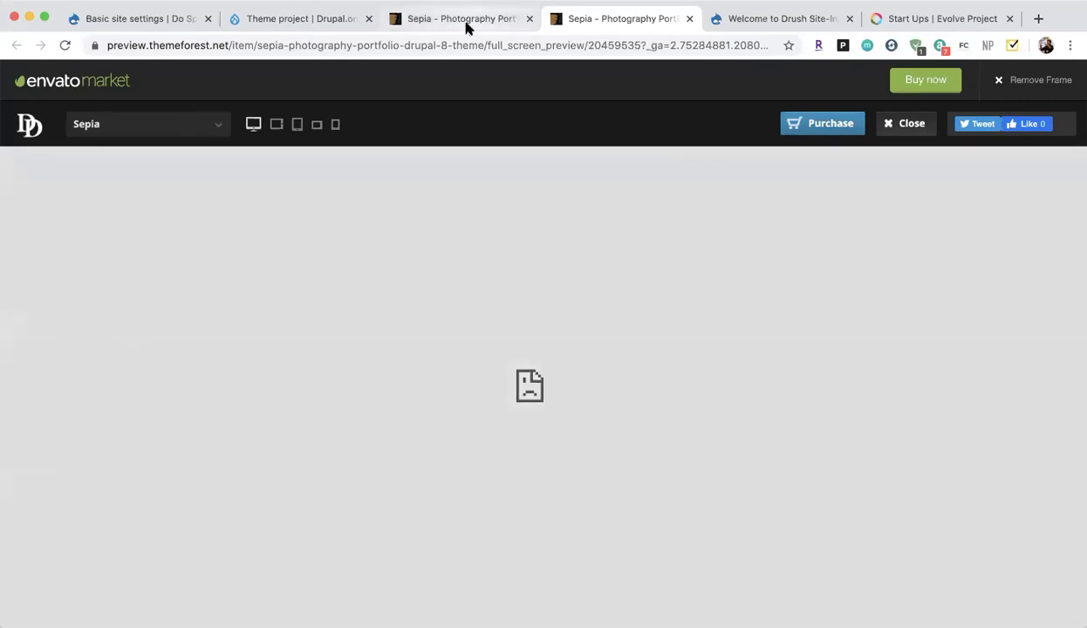
pyautogui.click(467, 27)
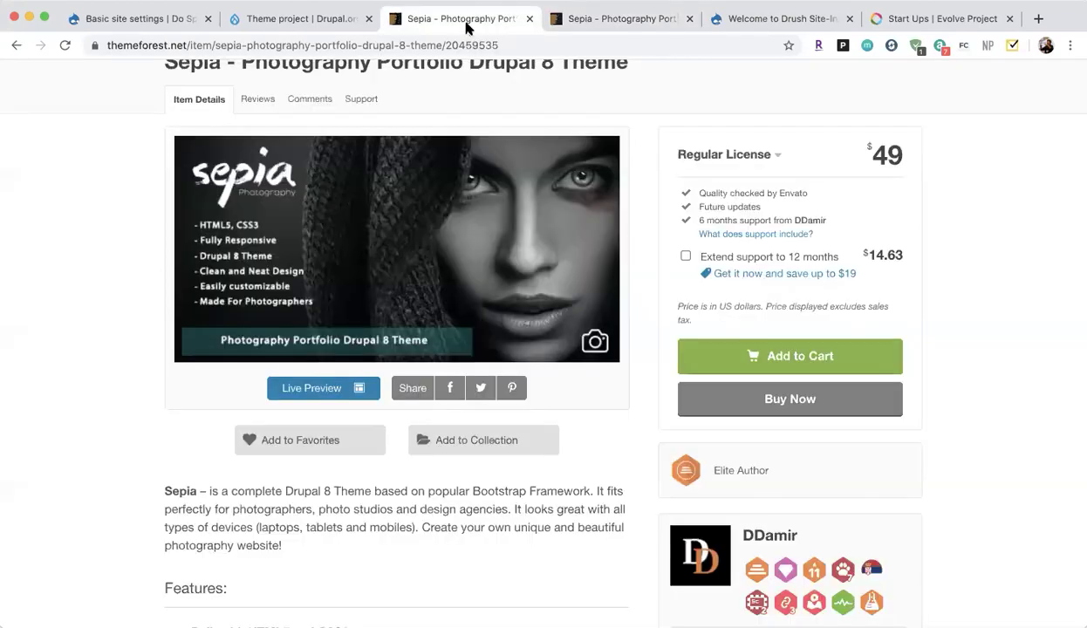
pyautogui.click(16, 44)
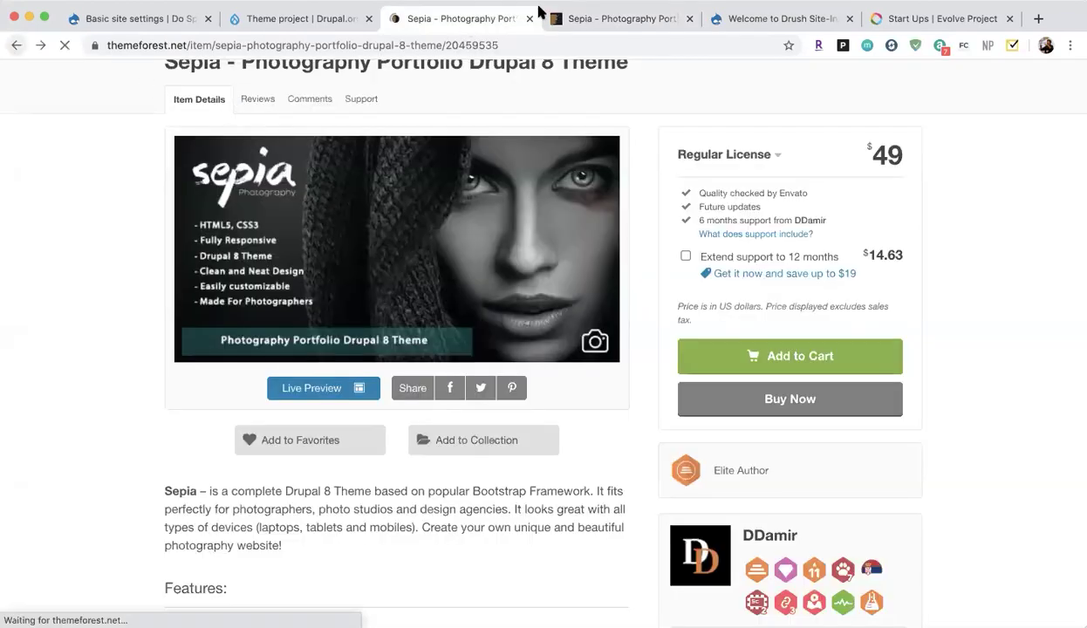
pyautogui.click(689, 19)
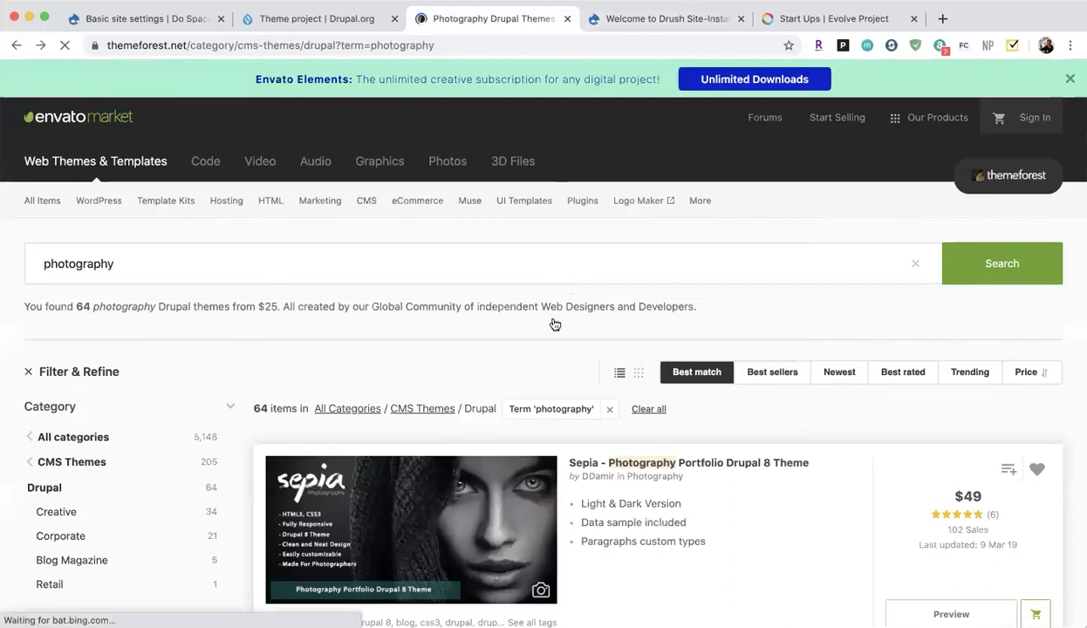
pyautogui.scroll(-10, 524, 335)
# Open the Keen - Minimalistic Photography Drupal Theme page.
pyautogui.scroll(1, 492, 345)
pyautogui.click(492, 345)
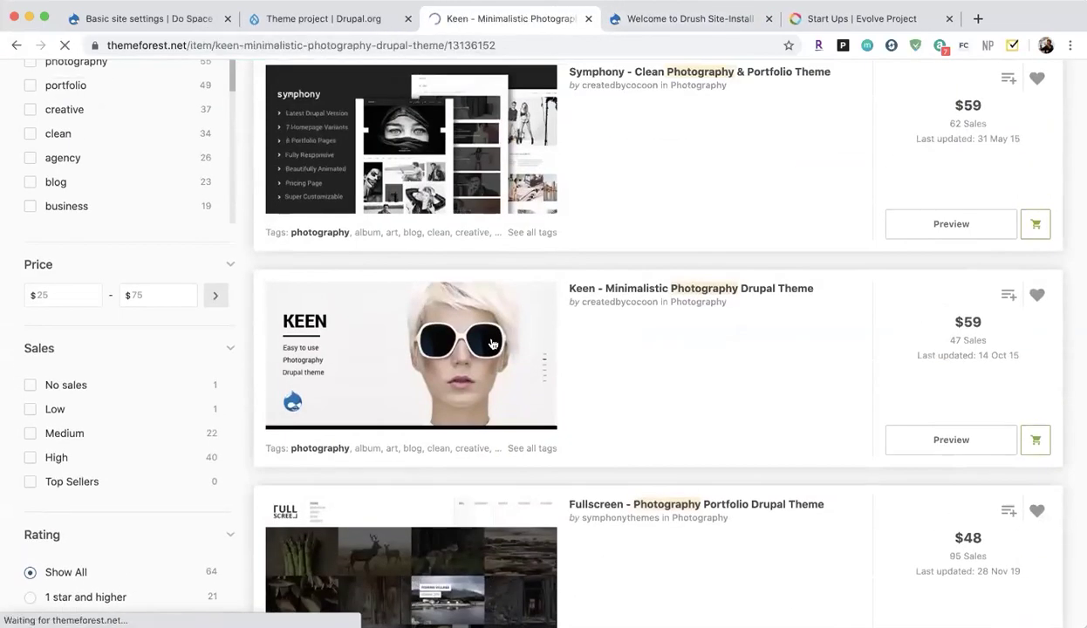
pyautogui.scroll(-3, 367, 488)
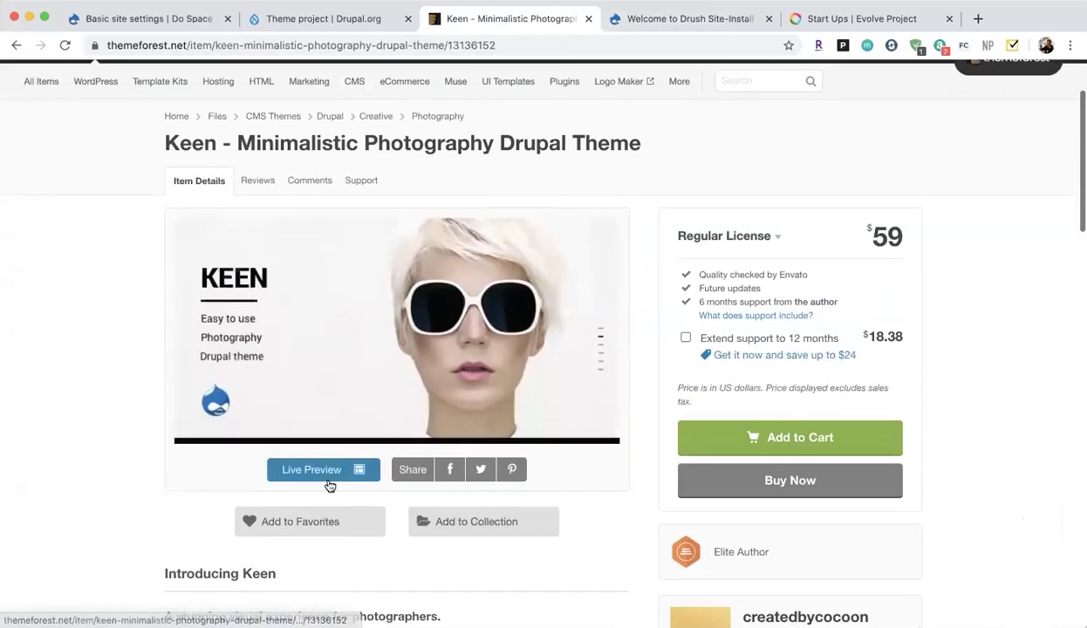
# Browse Keen's live demo, including its WORK page and a gallery album, then close the demo.
pyautogui.click(329, 480)
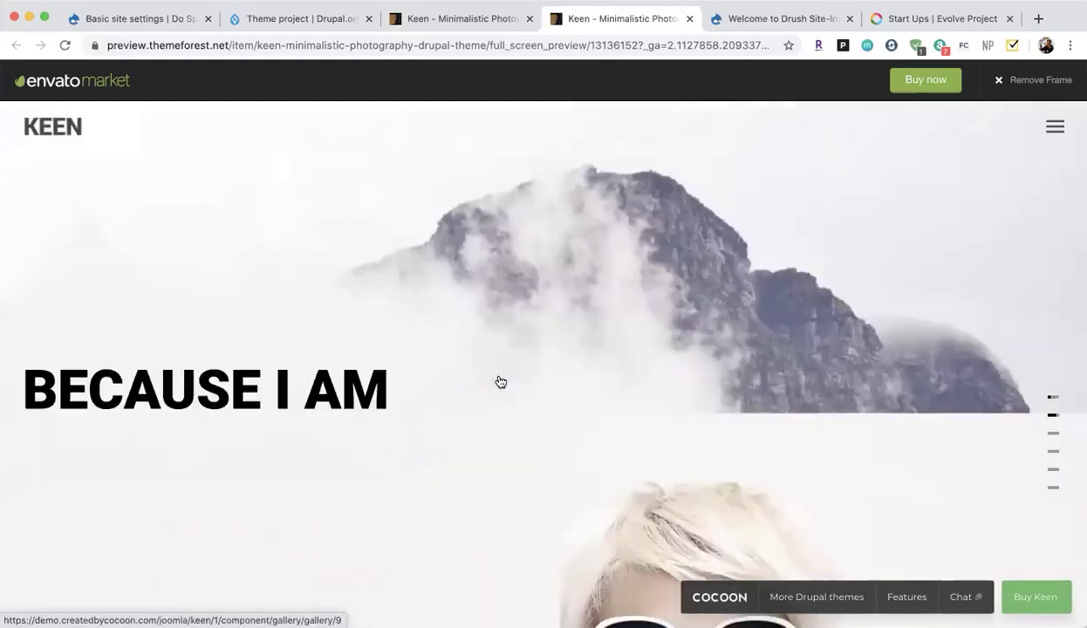
pyautogui.scroll(-2, 501, 382)
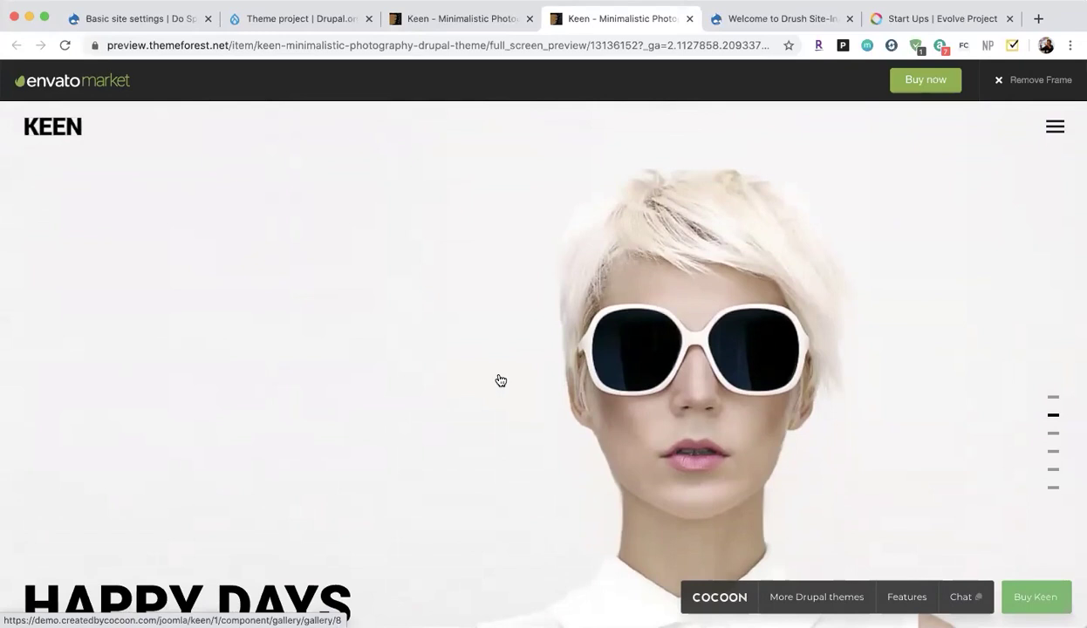
pyautogui.scroll(-2, 481, 471)
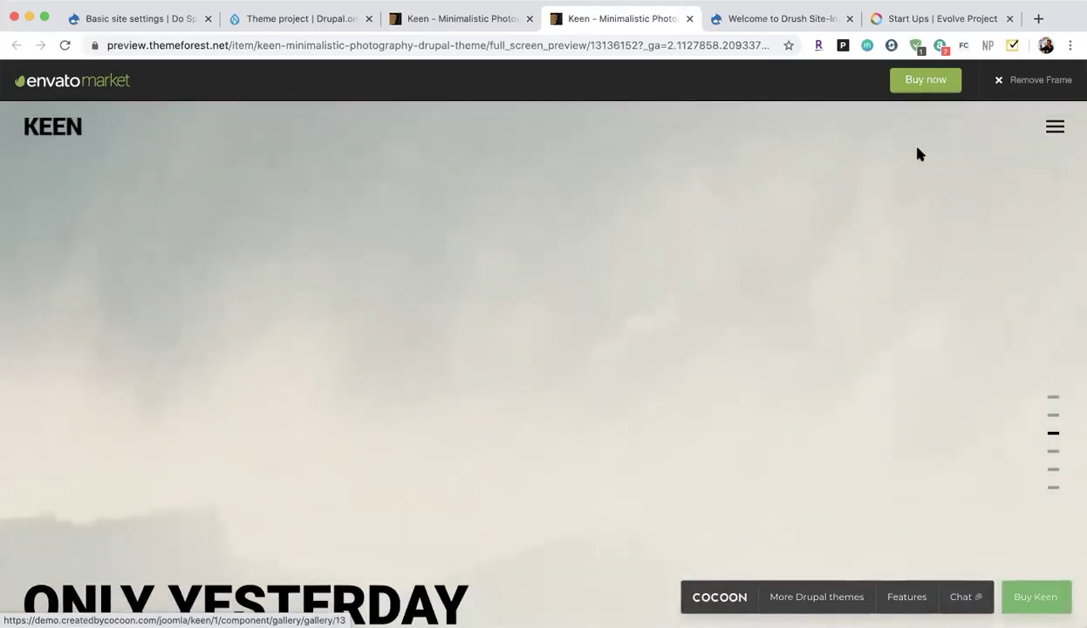
pyautogui.click(1053, 127)
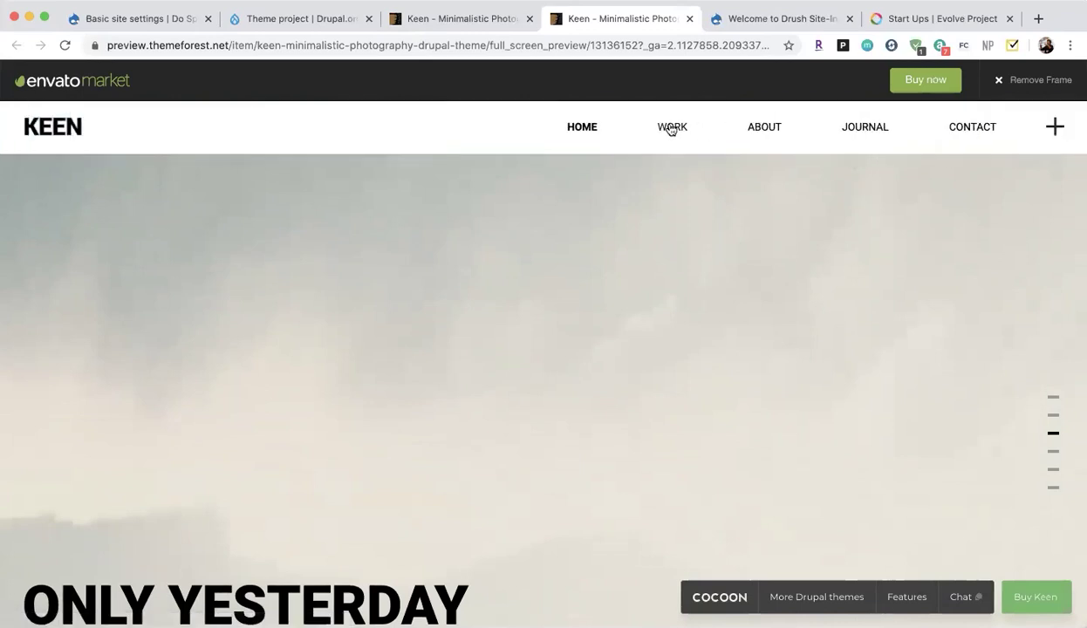
pyautogui.click(671, 128)
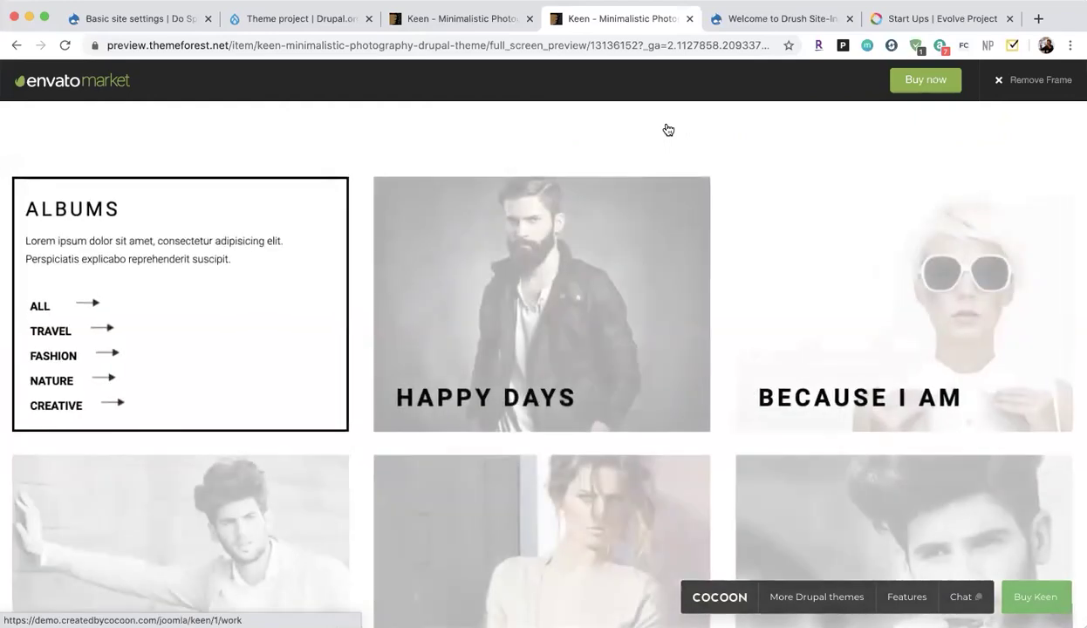
pyautogui.click(204, 528)
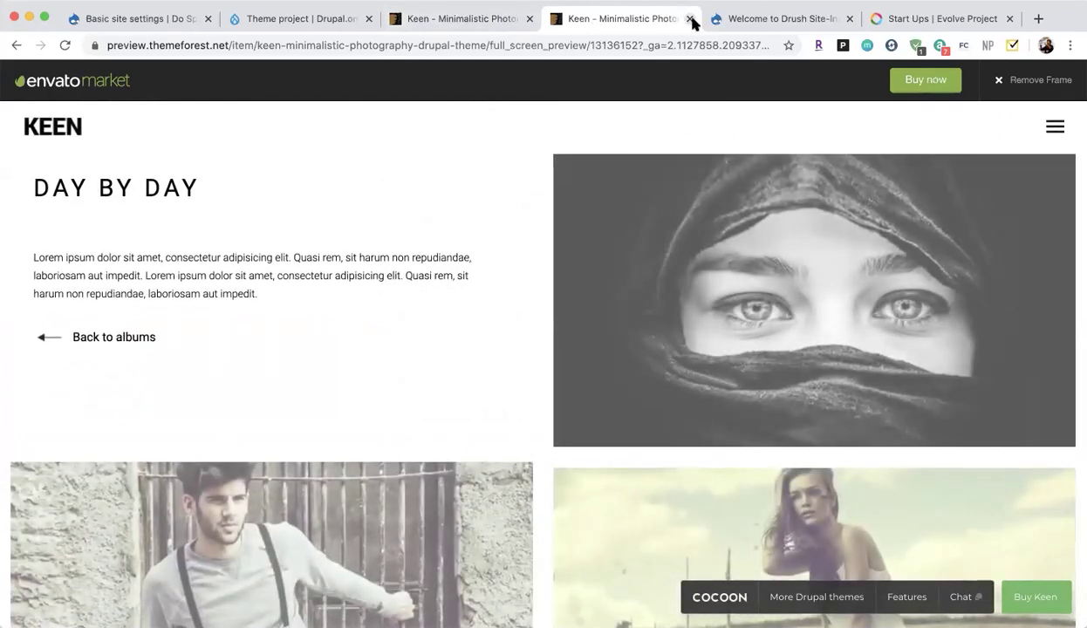
pyautogui.click(691, 18)
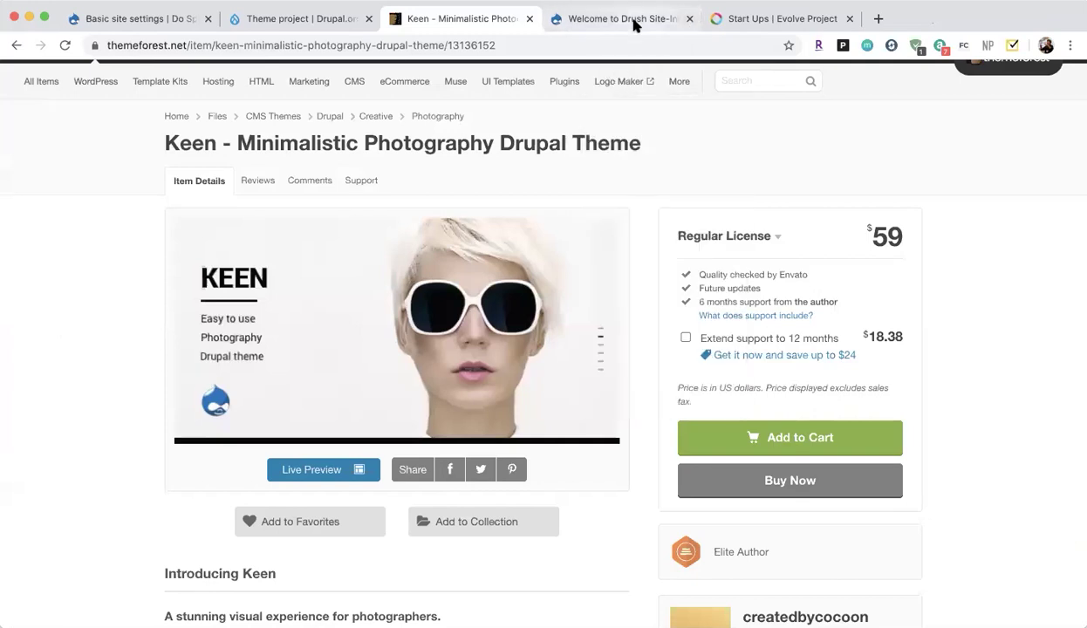
# Log in to the Drush Site-Install site with the administrator username and password.
pyautogui.click(635, 22)
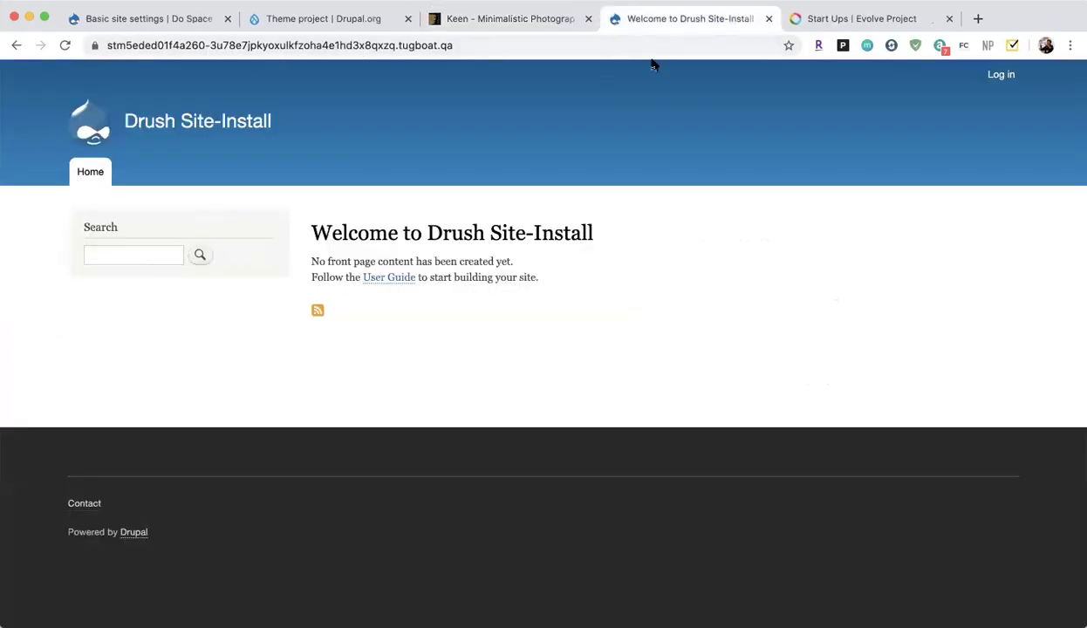
pyautogui.click(628, 44)
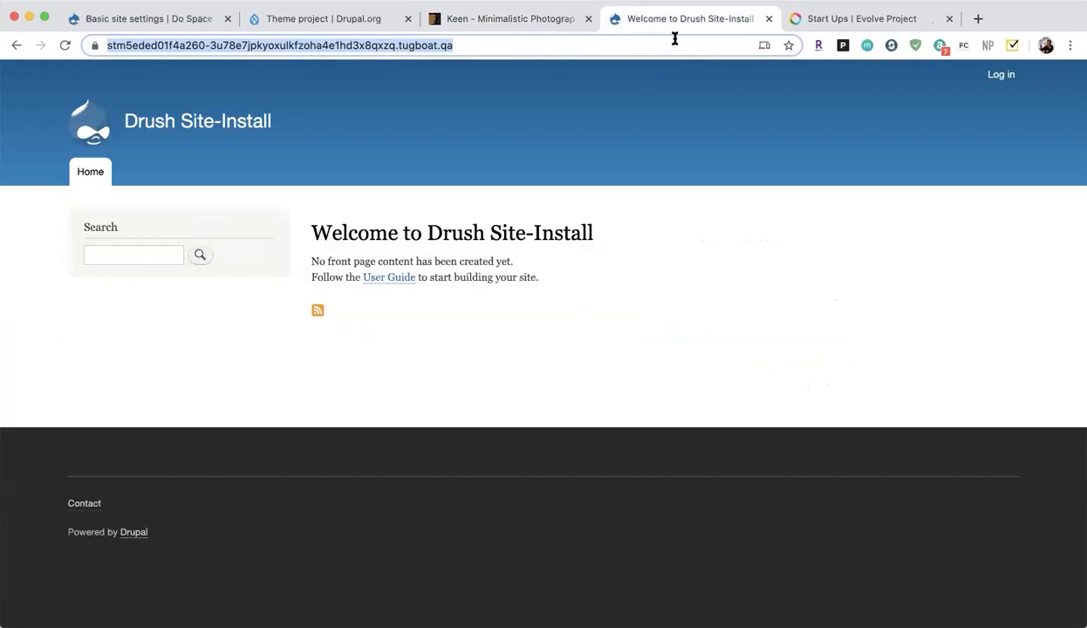
pyautogui.click(1001, 76)
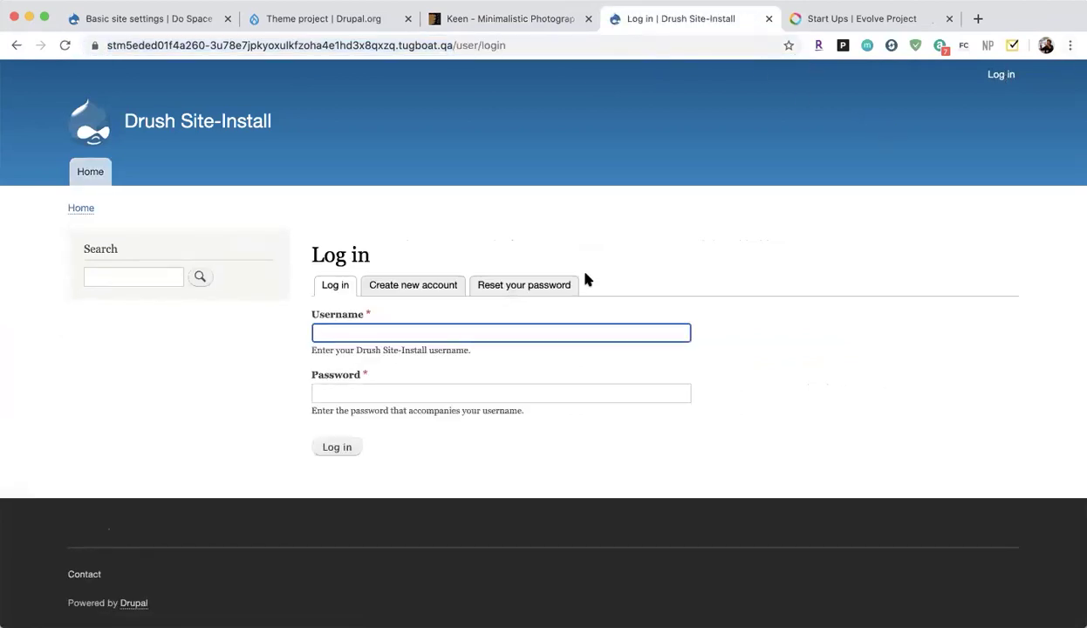
pyautogui.press('BackSpace')
pyautogui.write('admin')
pyautogui.press('Tab')
pyautogui.write('admin')
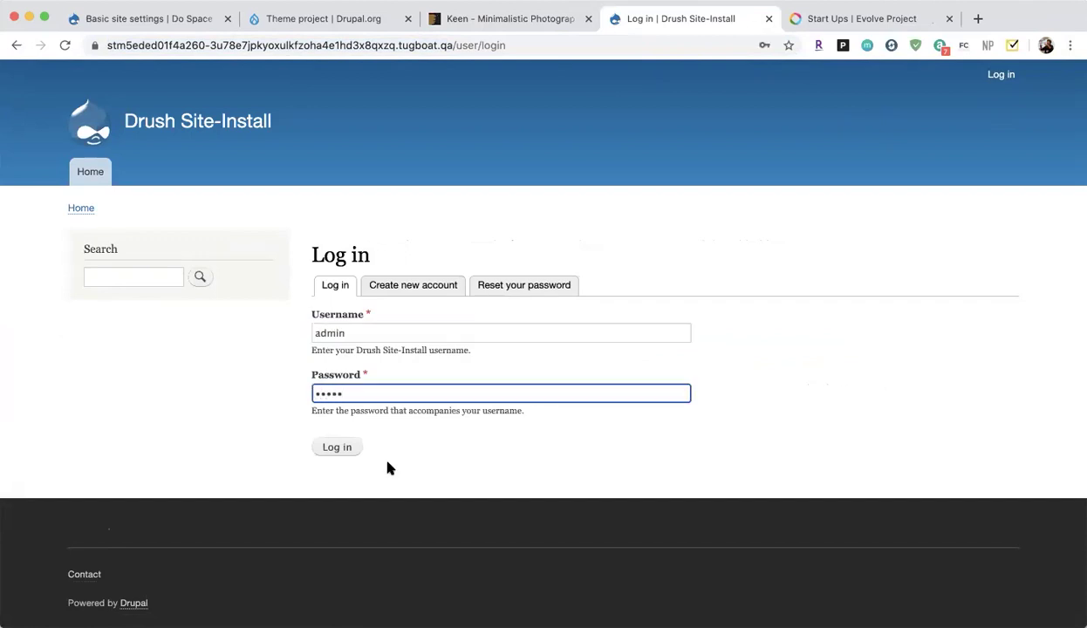
pyautogui.click(332, 447)
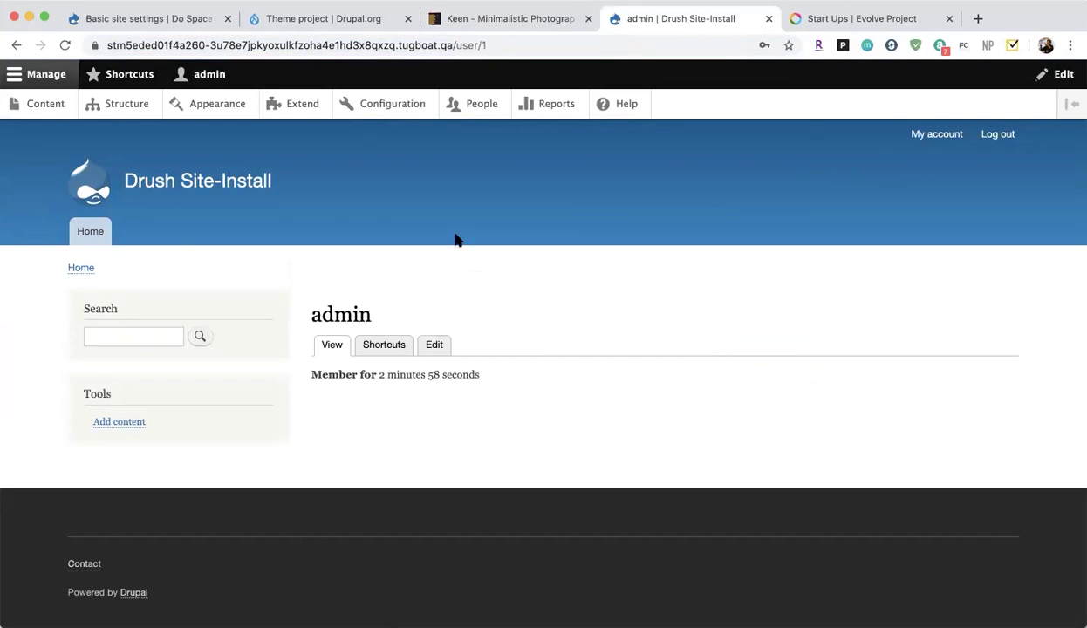
# Go to Configuration and open Basic site settings under System.
pyautogui.click(400, 108)
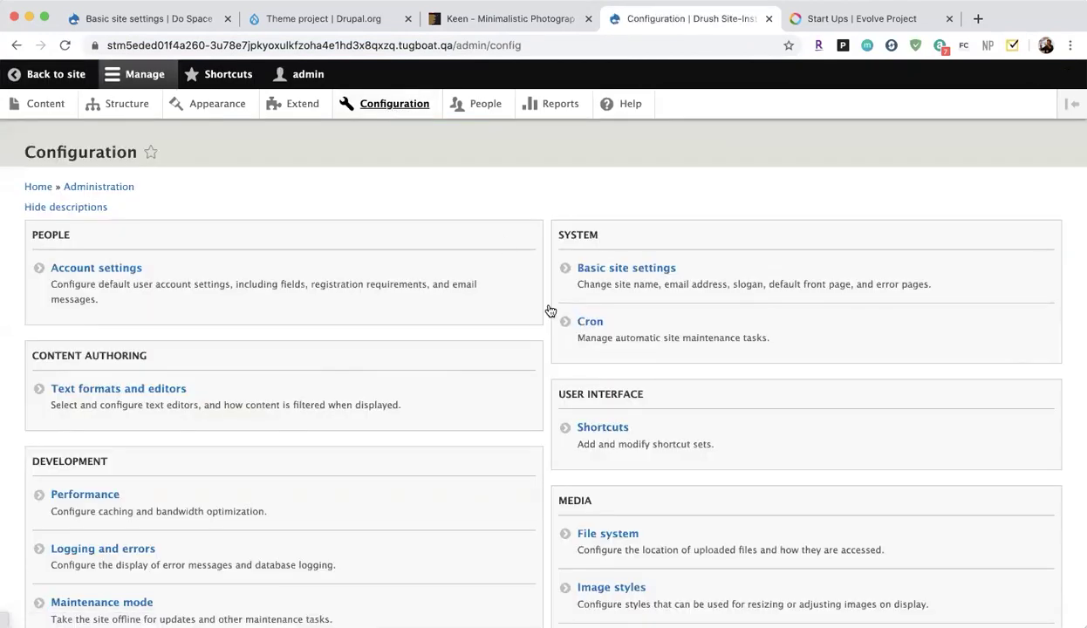
pyautogui.click(617, 276)
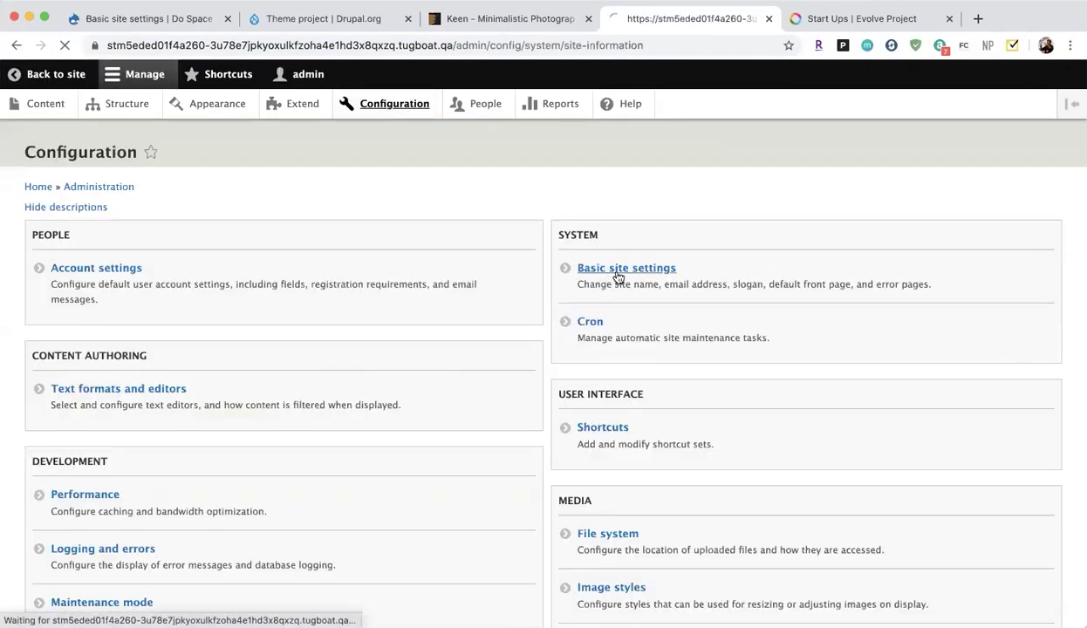
# Replace the site name with 'DoSpace Drupal Demo'.
pyautogui.click(255, 265)
pyautogui.press('super+a')
pyautogui.write('DoSpace Drupal Demo')
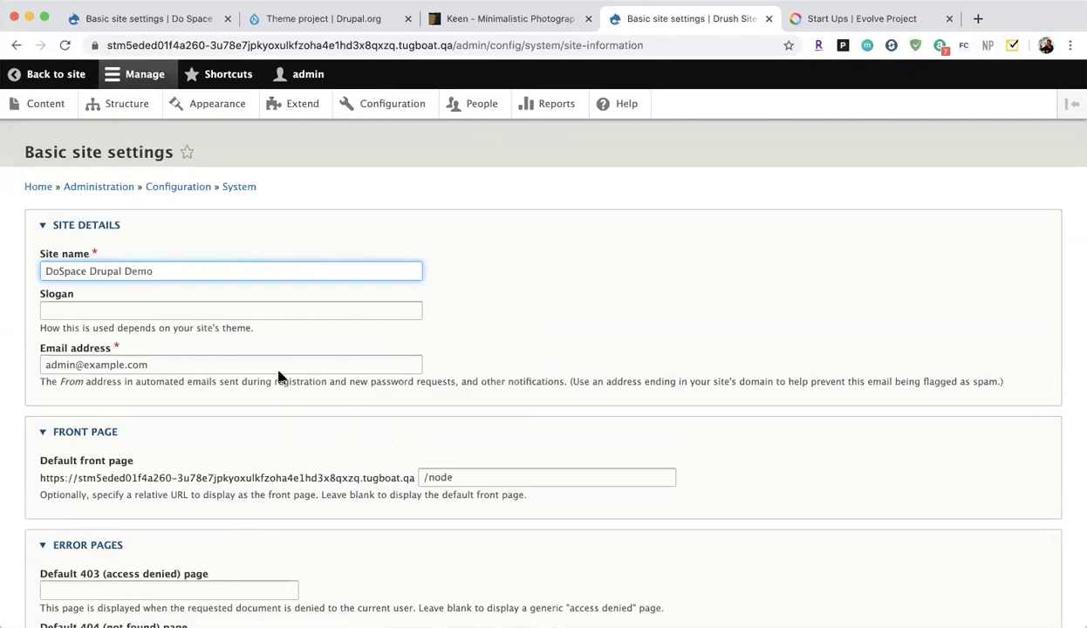
pyautogui.scroll(-3, 303, 371)
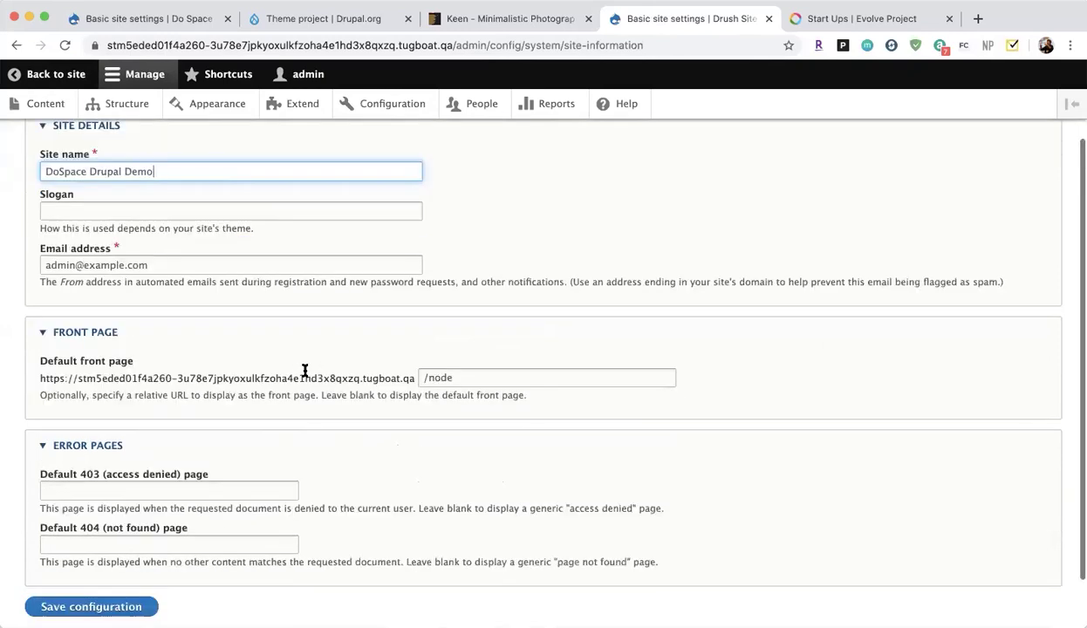
pyautogui.scroll(3, 304, 420)
# Set the slogan to 'Learning Drupal Is Fun' and save the configuration.
pyautogui.click(309, 311)
pyautogui.write('Learning S')
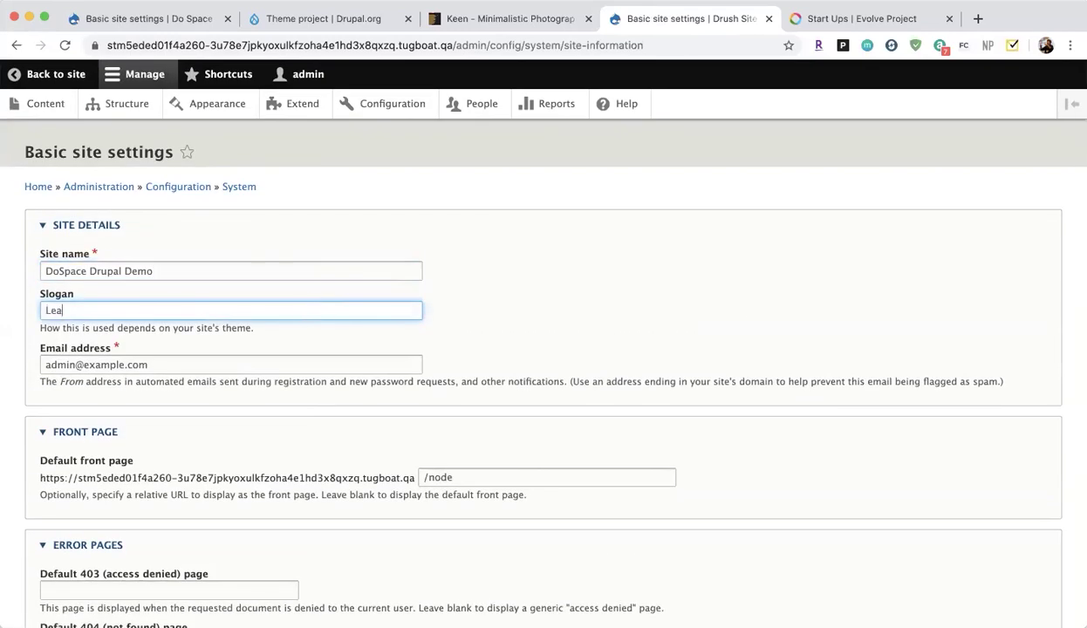
pyautogui.press('BackSpace')
pyautogui.press('BackSpace')
pyautogui.press('BackSpace')
pyautogui.write('g Drupal Is Fun')
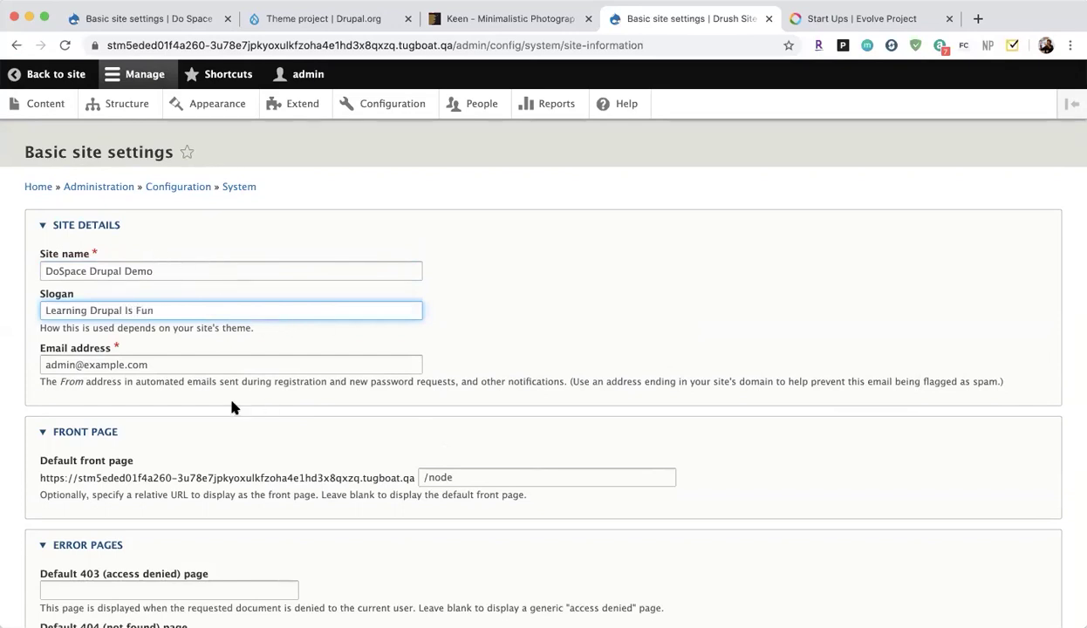
pyautogui.moveTo(220, 360); pyautogui.dragTo(127, 363)
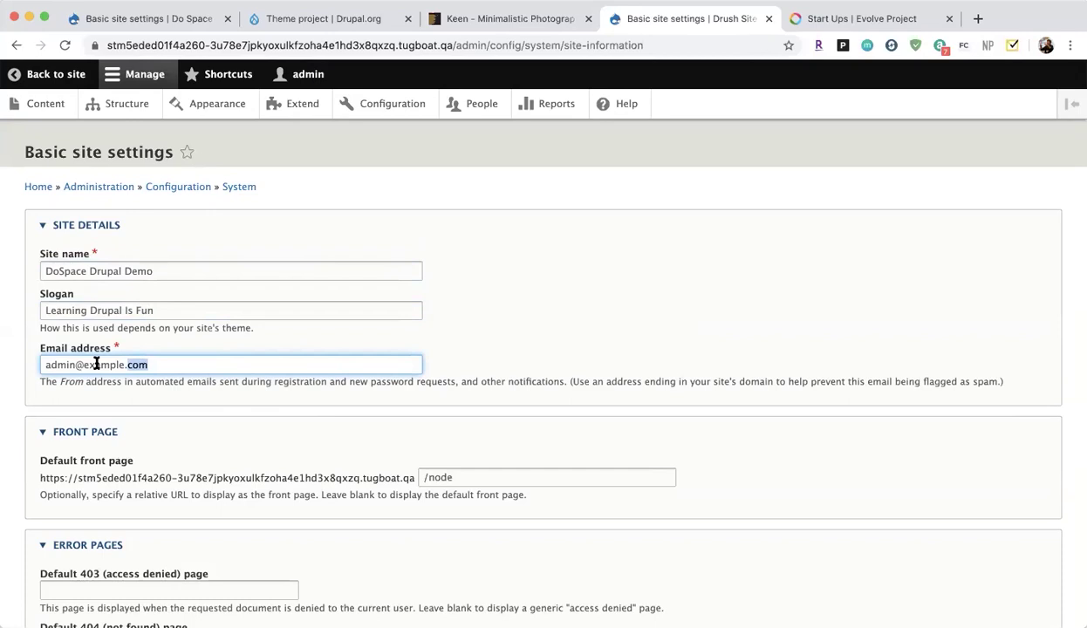
pyautogui.scroll(-3, 96, 365)
pyautogui.click(319, 419)
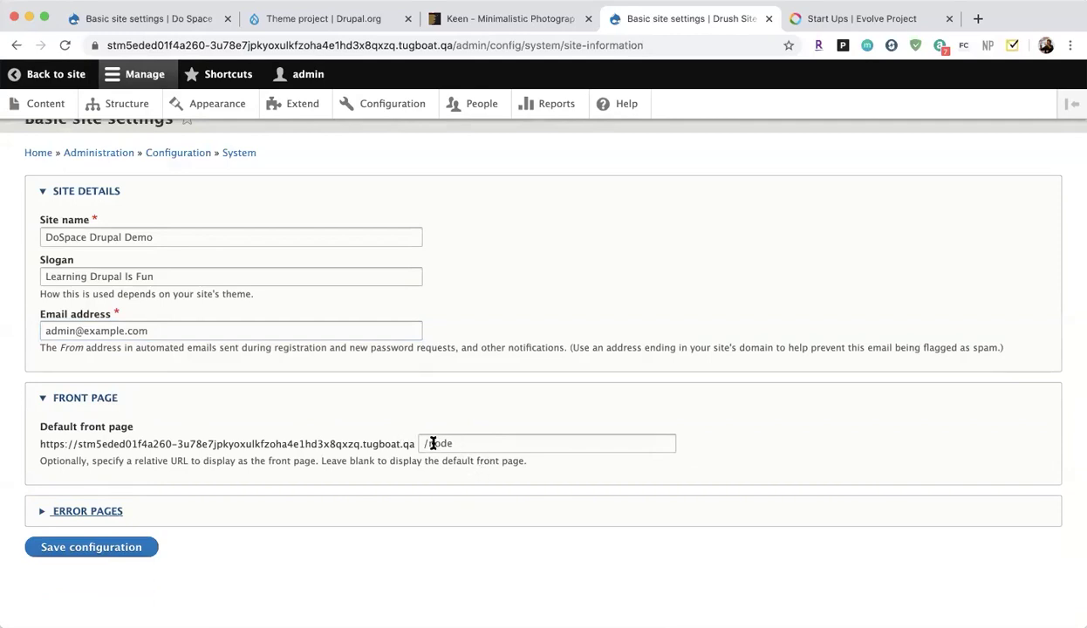
pyautogui.click(109, 549)
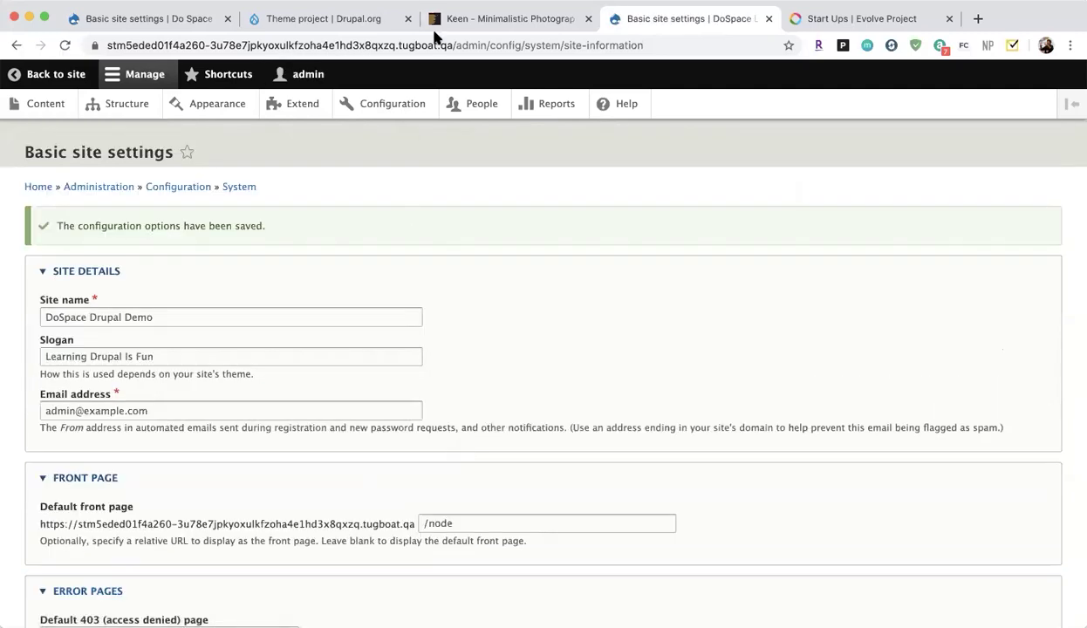
pyautogui.moveTo(447, 47); pyautogui.dragTo(17, 49)
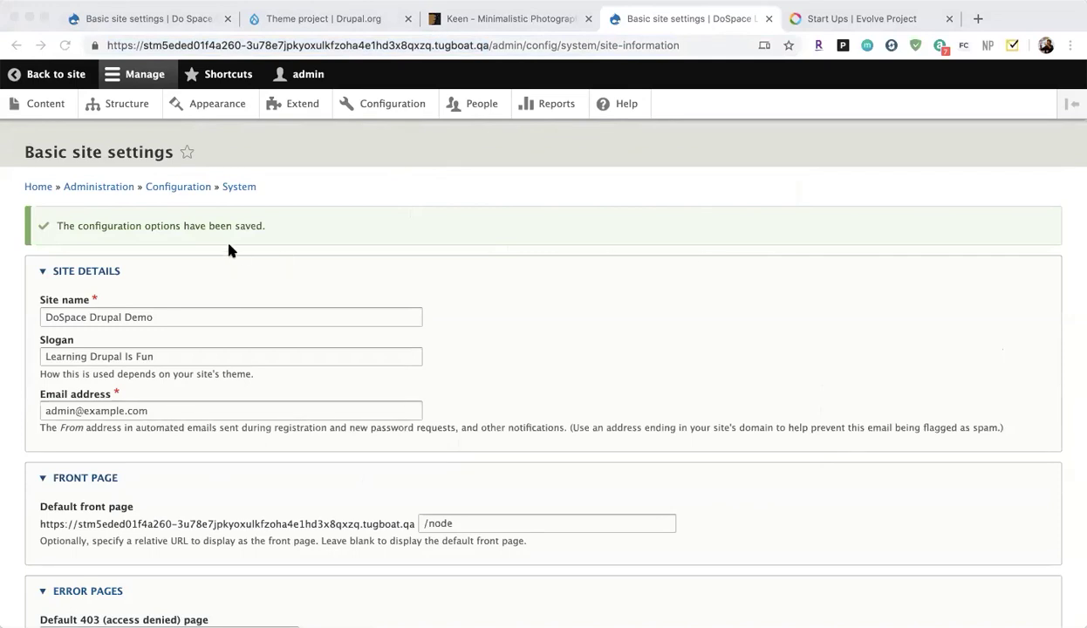
pyautogui.press('super+l')
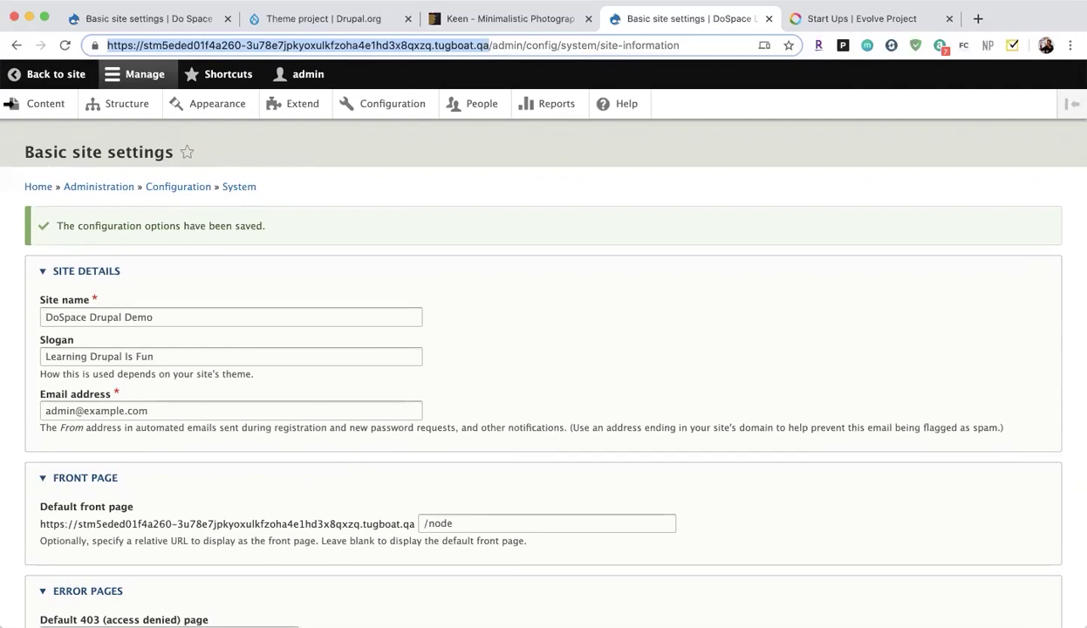
# Start a new Basic page from Content > Add content.
pyautogui.click(40, 117)
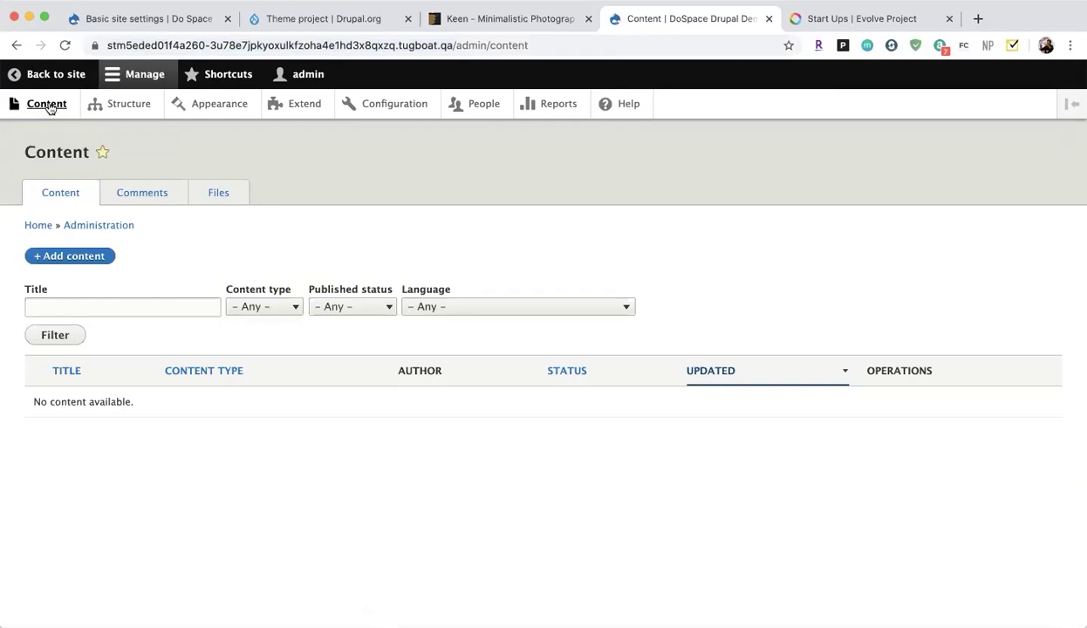
pyautogui.click(87, 262)
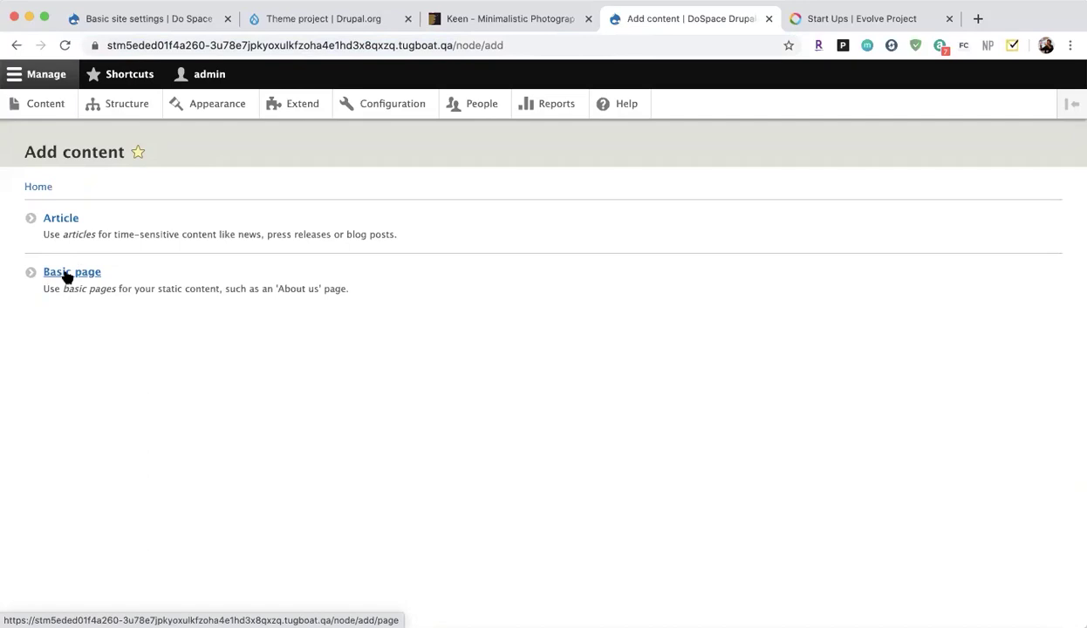
pyautogui.click(67, 273)
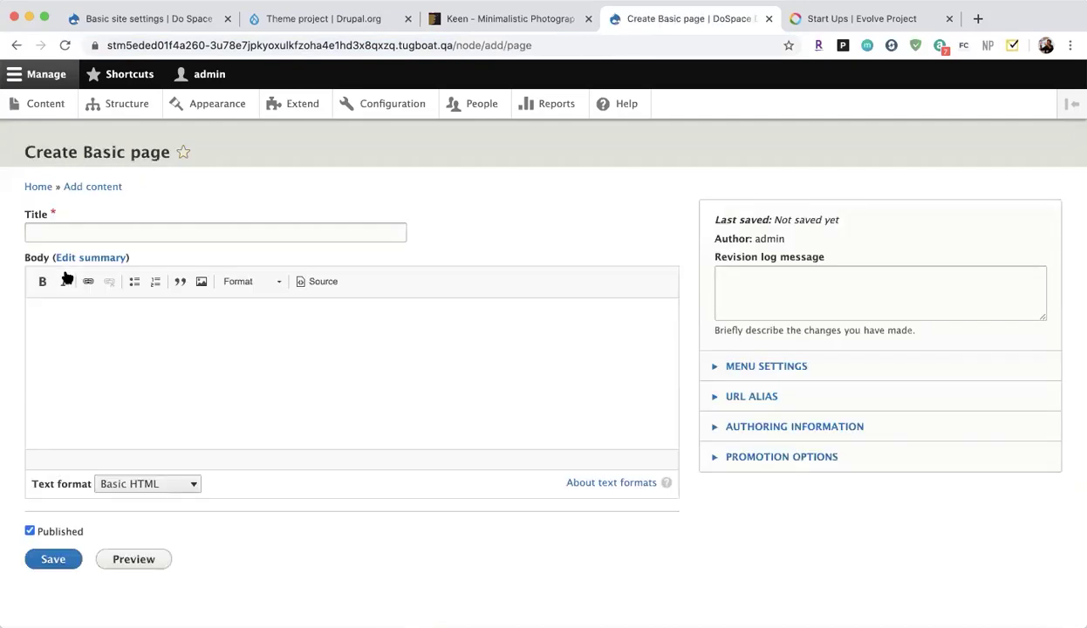
# Save the page 'Welcome' with body 'This is my first page - this will be my home page.'.
pyautogui.click(131, 228)
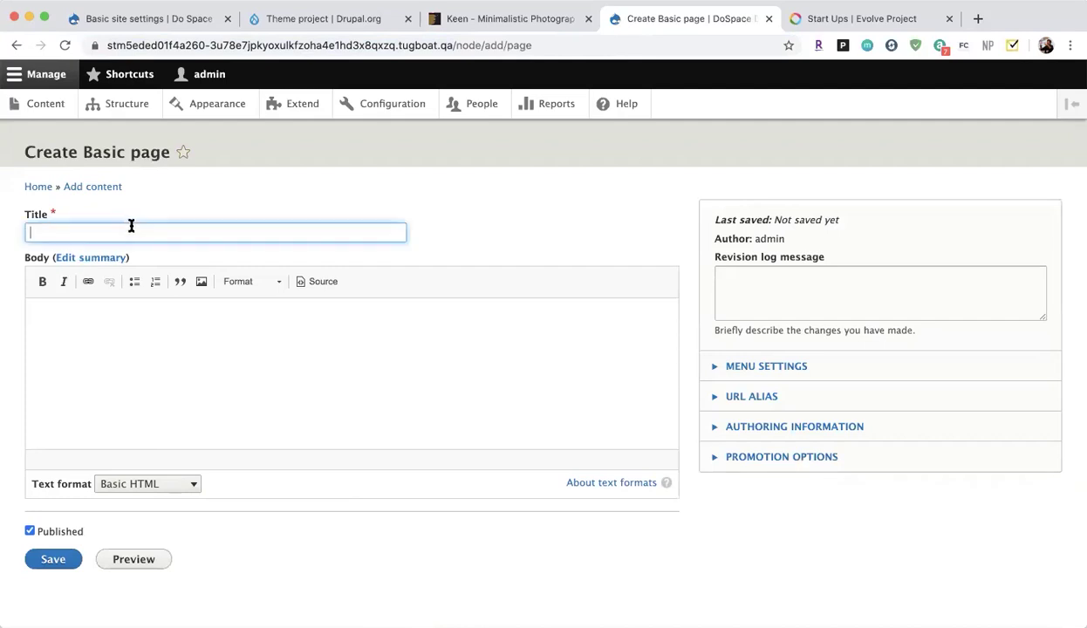
pyautogui.write('Welcome')
pyautogui.press('Tab')
pyautogui.click(161, 337)
pyautogui.write('This ismy')
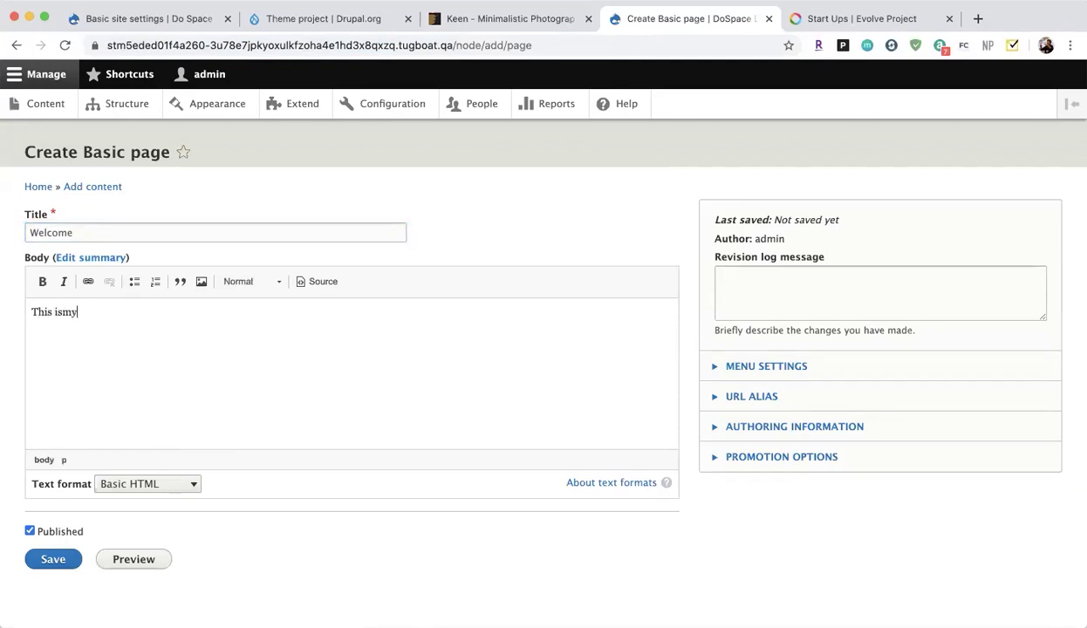
pyautogui.press('BackSpace')
pyautogui.write('my first page - this is m')
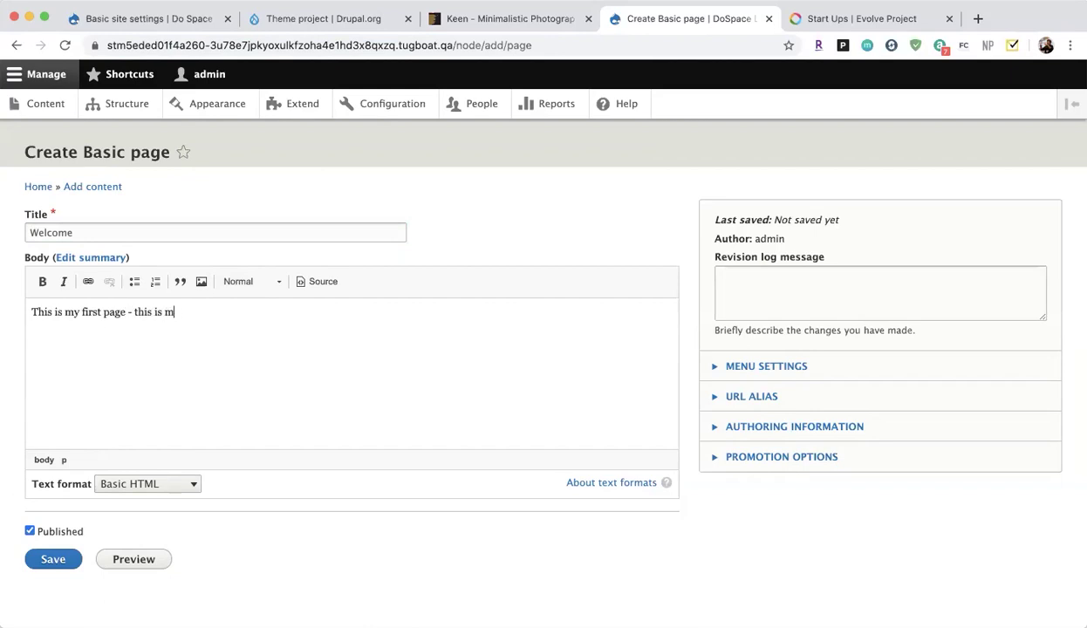
pyautogui.press('BackSpace')
pyautogui.press('BackSpace')
pyautogui.press('BackSpace')
pyautogui.press('BackSpace')
pyautogui.write('will be my home page.')
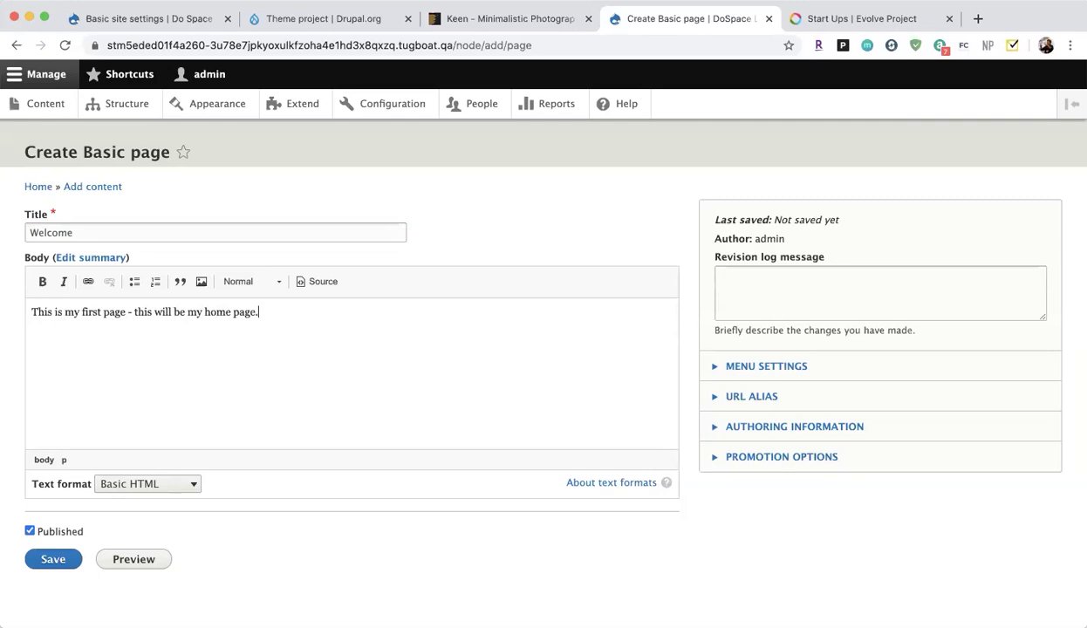
pyautogui.click(48, 563)
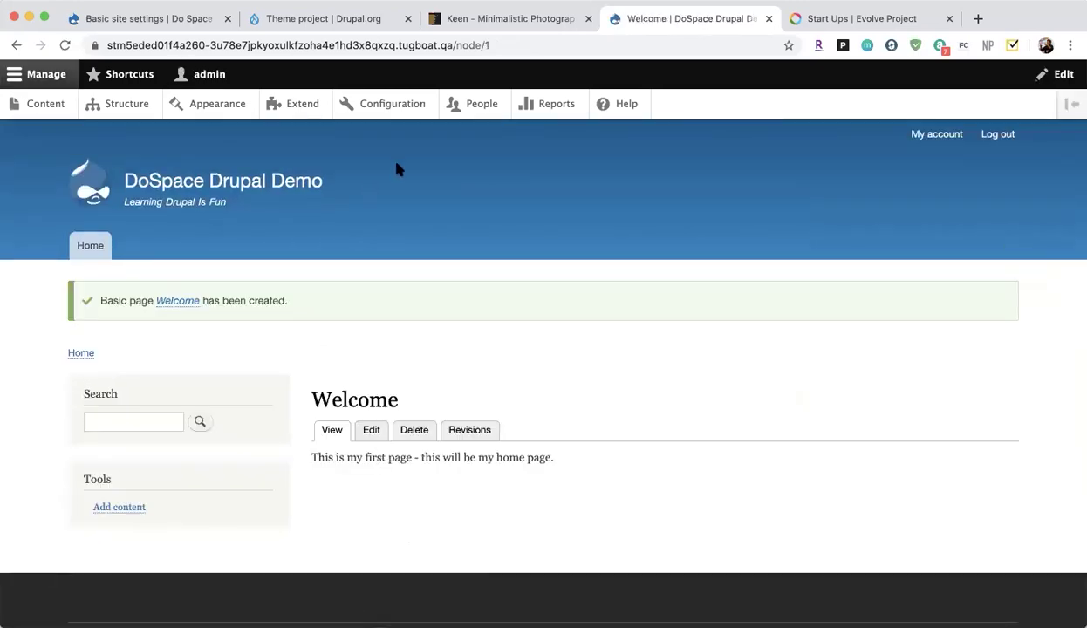
pyautogui.click(489, 45)
pyautogui.moveTo(491, 46); pyautogui.dragTo(453, 50)
pyautogui.click(493, 45)
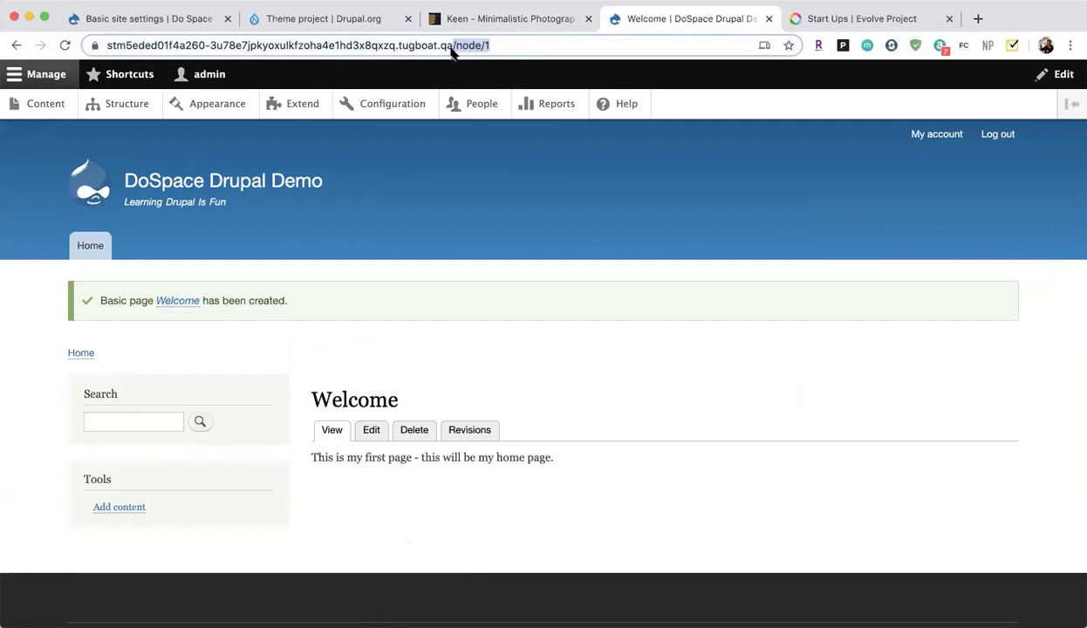
pyautogui.click(452, 47)
pyautogui.moveTo(491, 45); pyautogui.dragTo(472, 47)
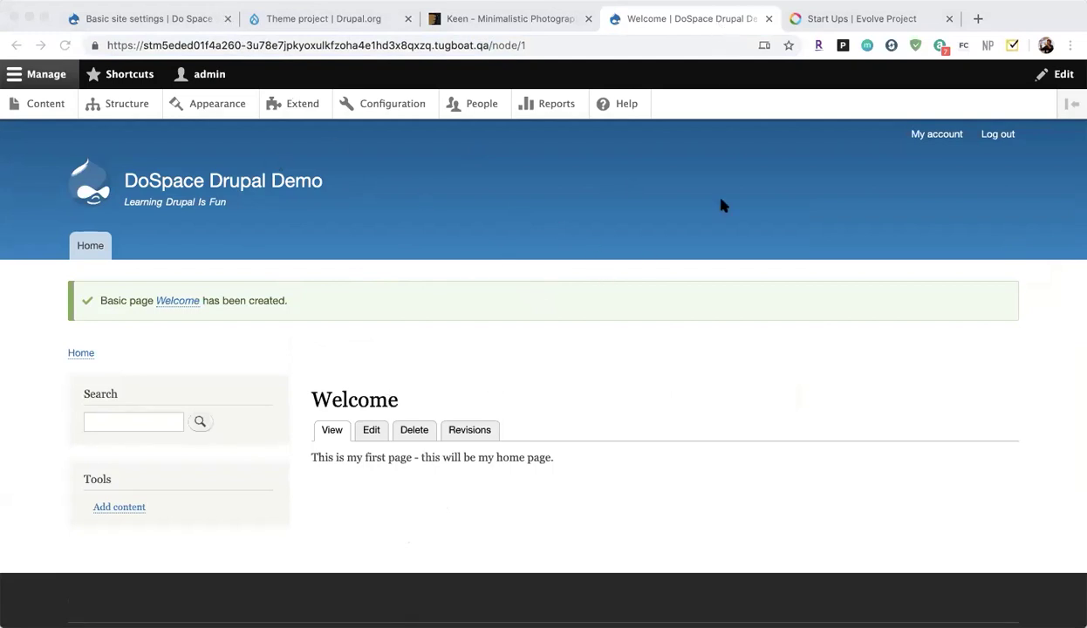
pyautogui.click(239, 350)
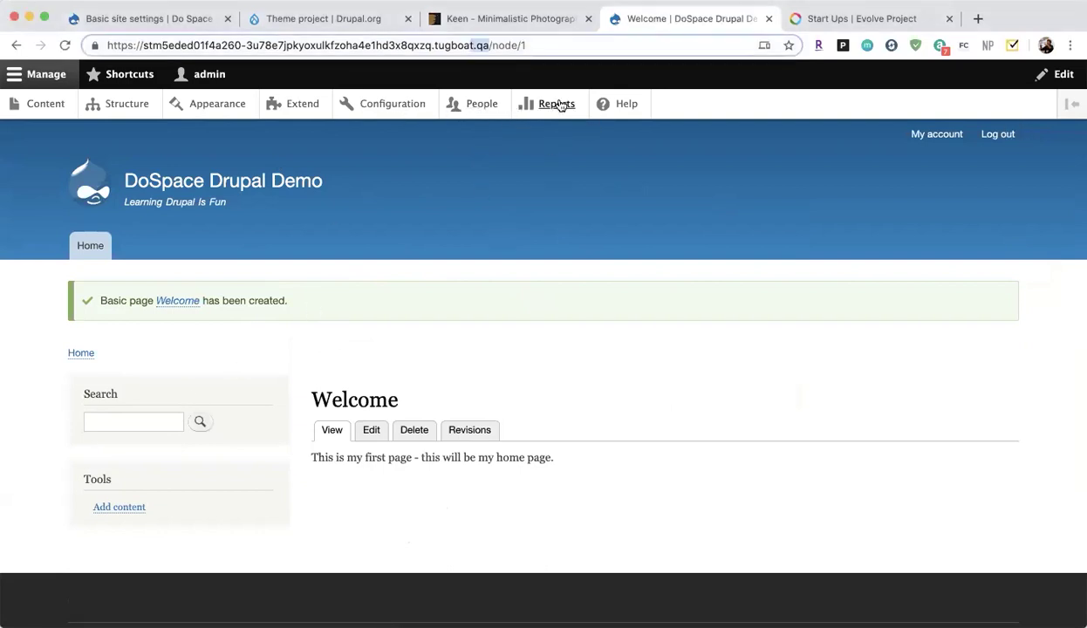
# Change the default front page to /node/1, save, and view the homepage.
pyautogui.click(370, 104)
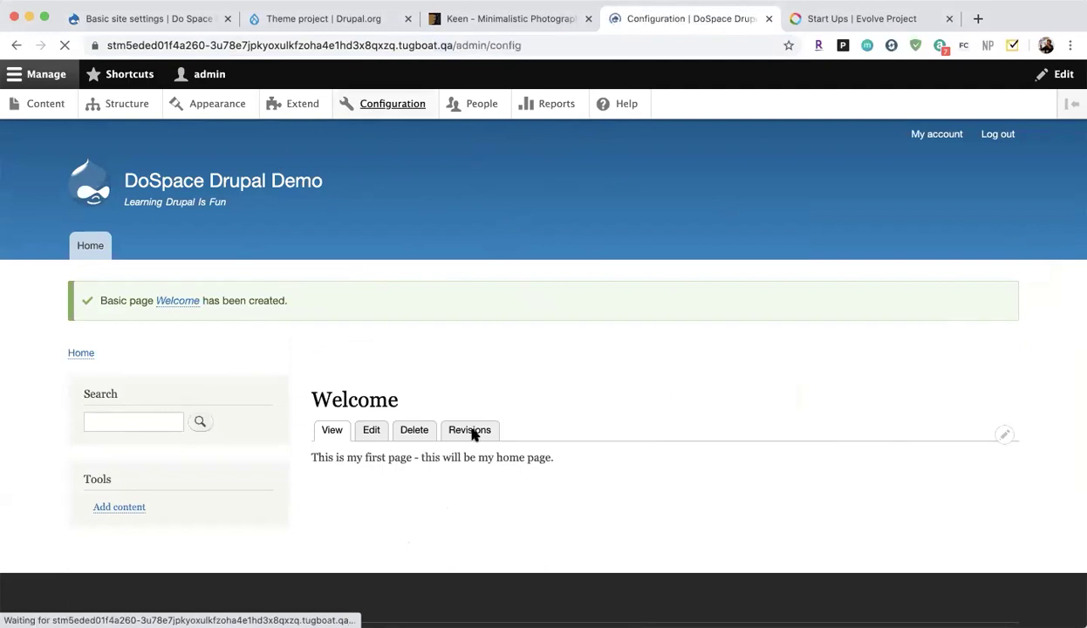
pyautogui.click(619, 271)
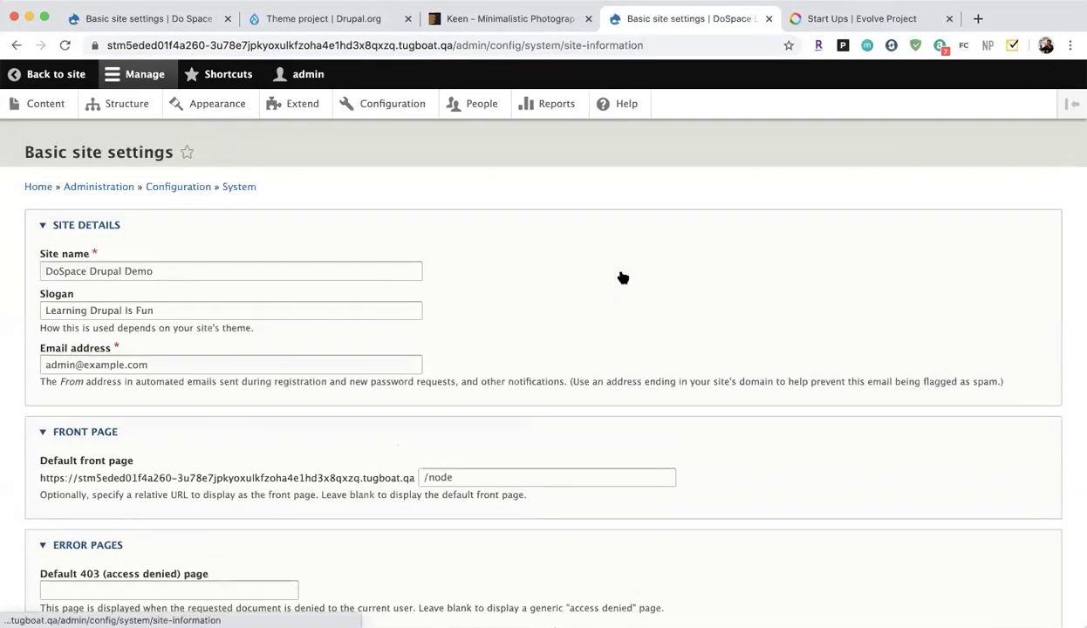
pyautogui.click(491, 479)
pyautogui.write('/1')
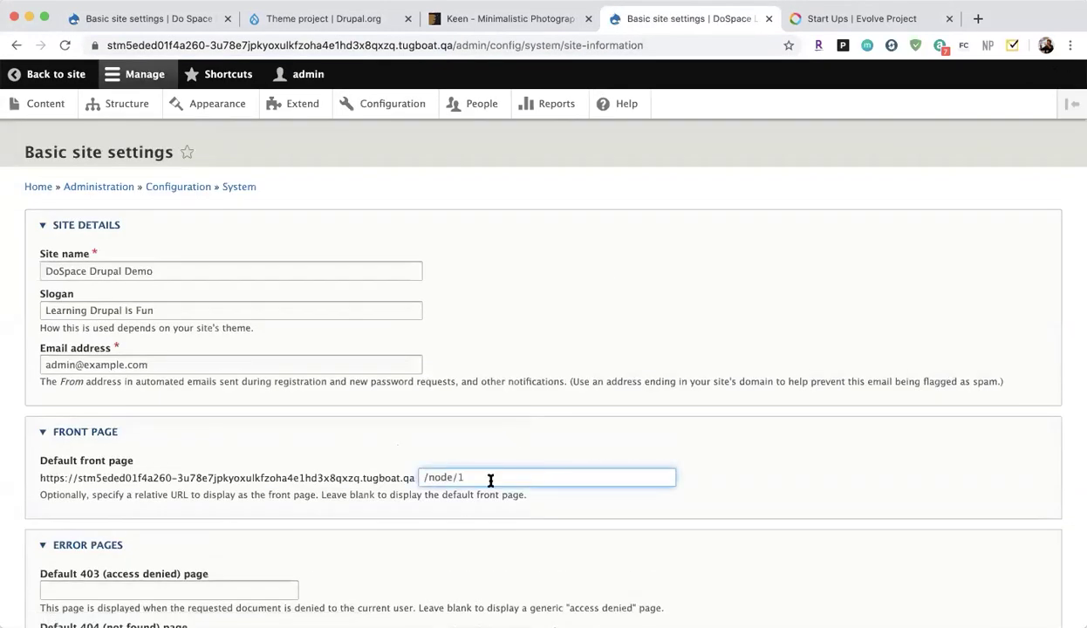
pyautogui.scroll(-3, 527, 477)
pyautogui.click(95, 545)
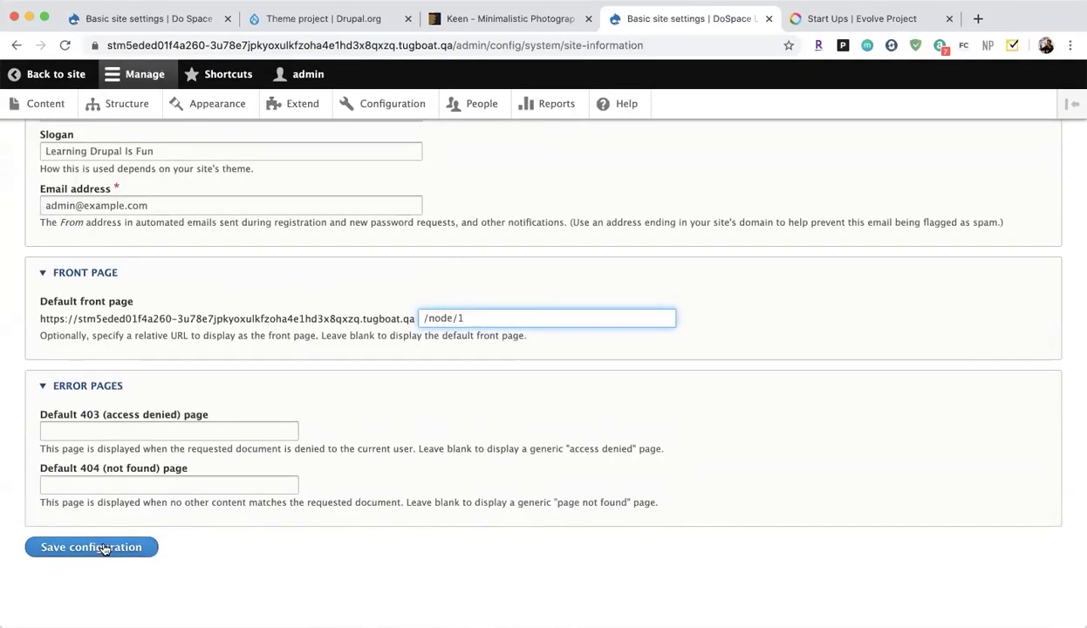
pyautogui.click(35, 76)
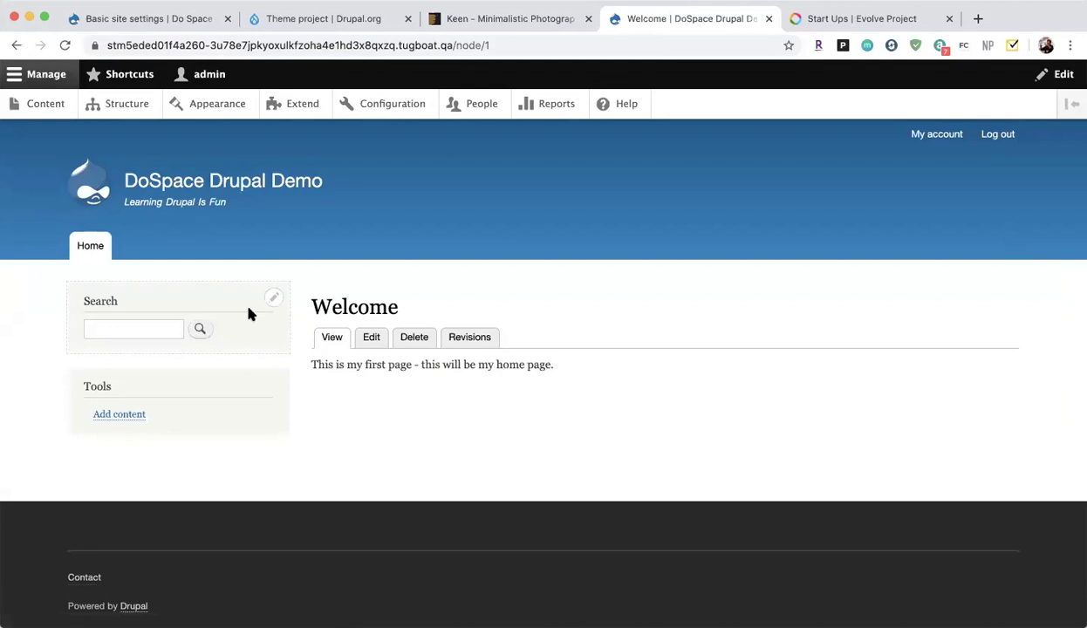
pyautogui.click(102, 186)
# Open Structure > Block layout and demonstrate the Bartik theme's block regions.
pyautogui.click(137, 109)
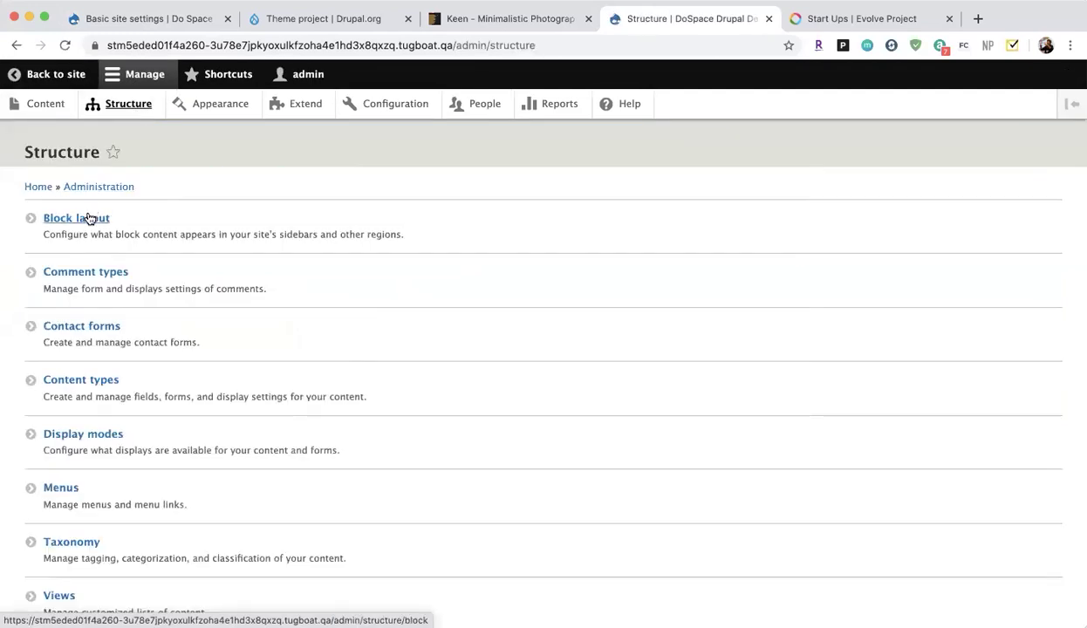
pyautogui.click(90, 219)
pyautogui.scroll(-1, 98, 231)
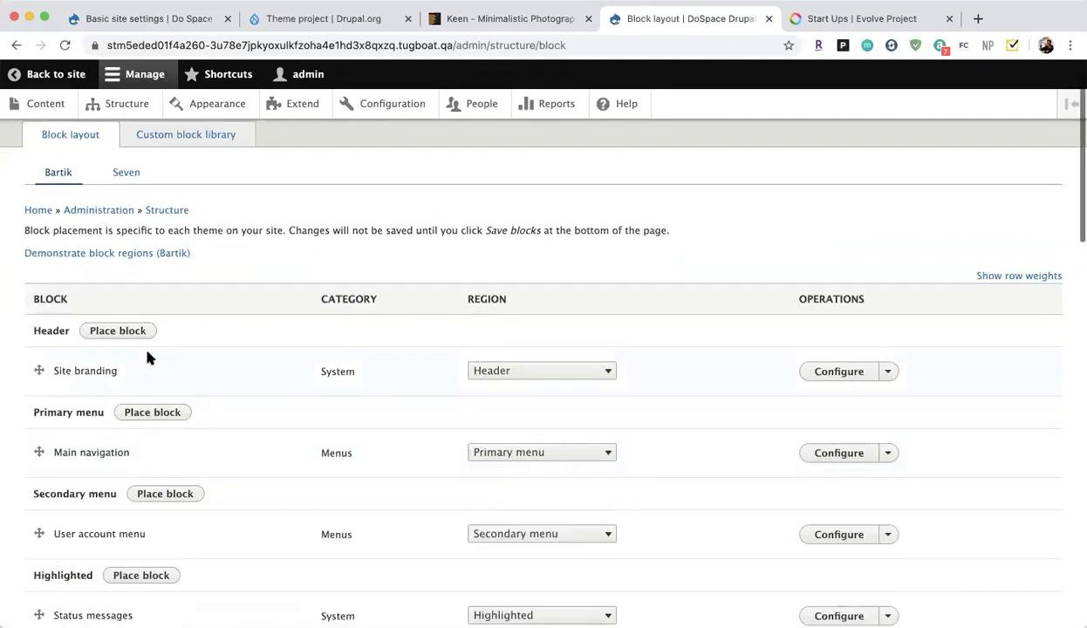
pyautogui.scroll(-2, 148, 356)
pyautogui.scroll(3, 149, 356)
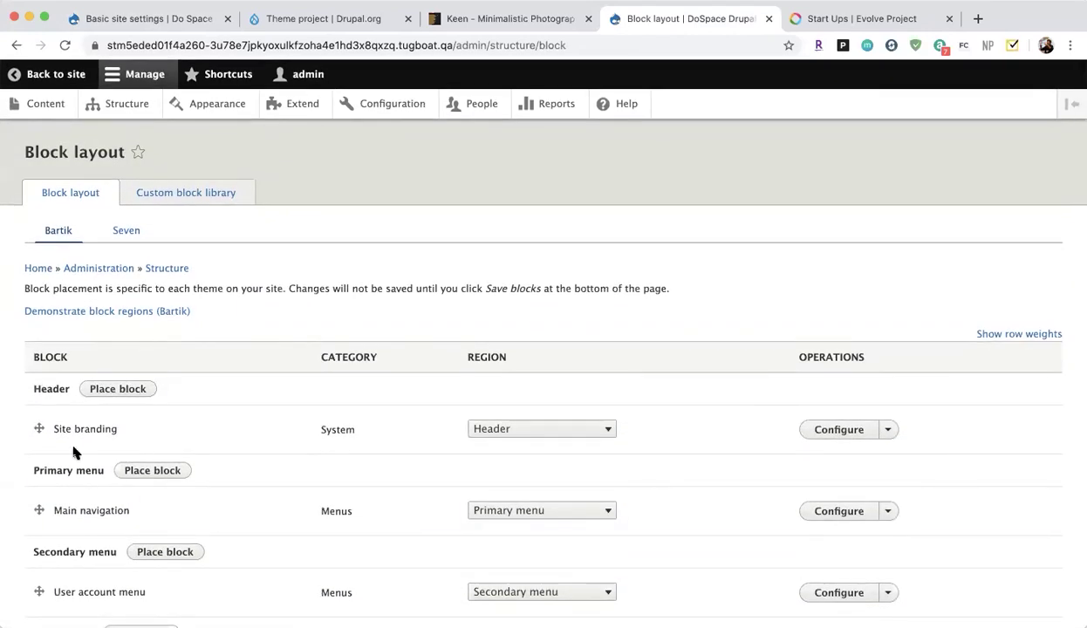
pyautogui.click(88, 312)
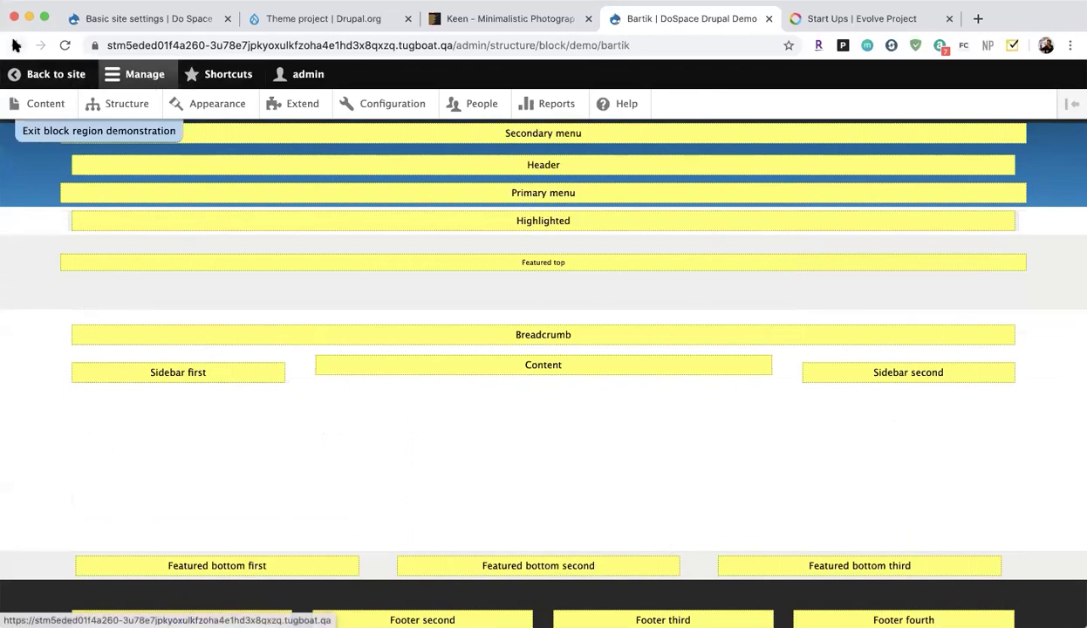
# Exit the region demonstration and bring up Place block for the Sidebar first region.
pyautogui.click(29, 76)
pyautogui.scroll(-5, 288, 486)
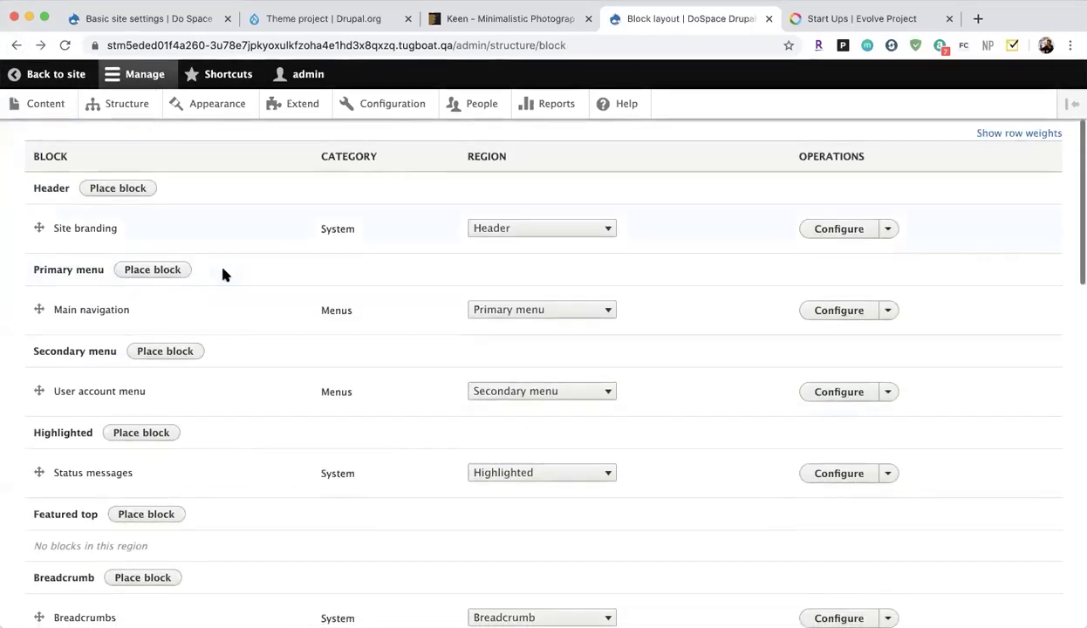
pyautogui.scroll(-3, 435, 553)
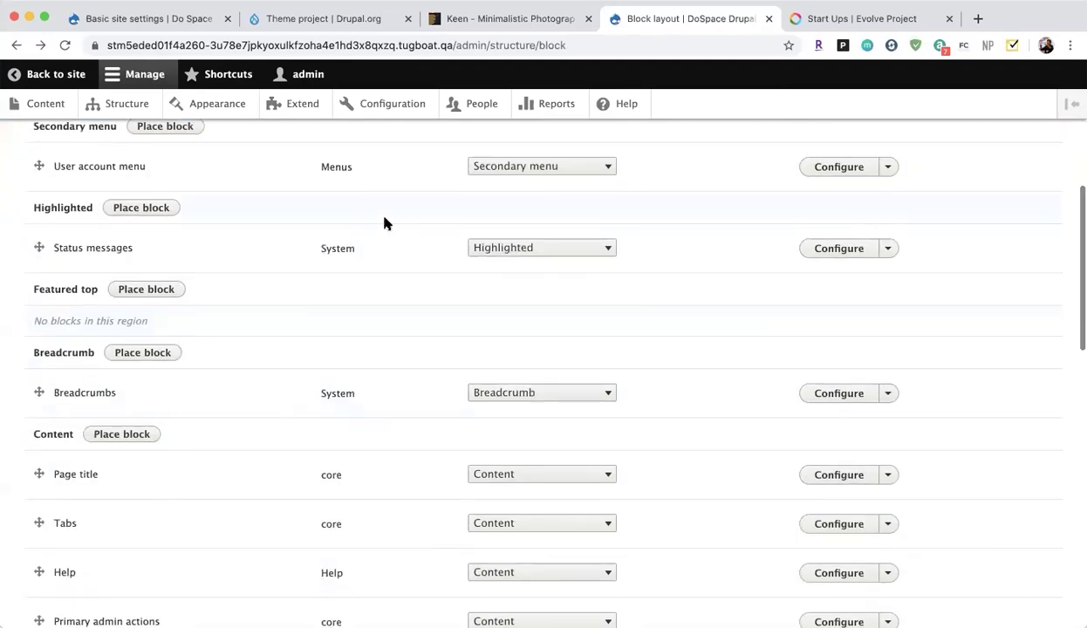
pyautogui.scroll(6, 384, 223)
pyautogui.scroll(-7, 384, 224)
pyautogui.scroll(-8, 384, 224)
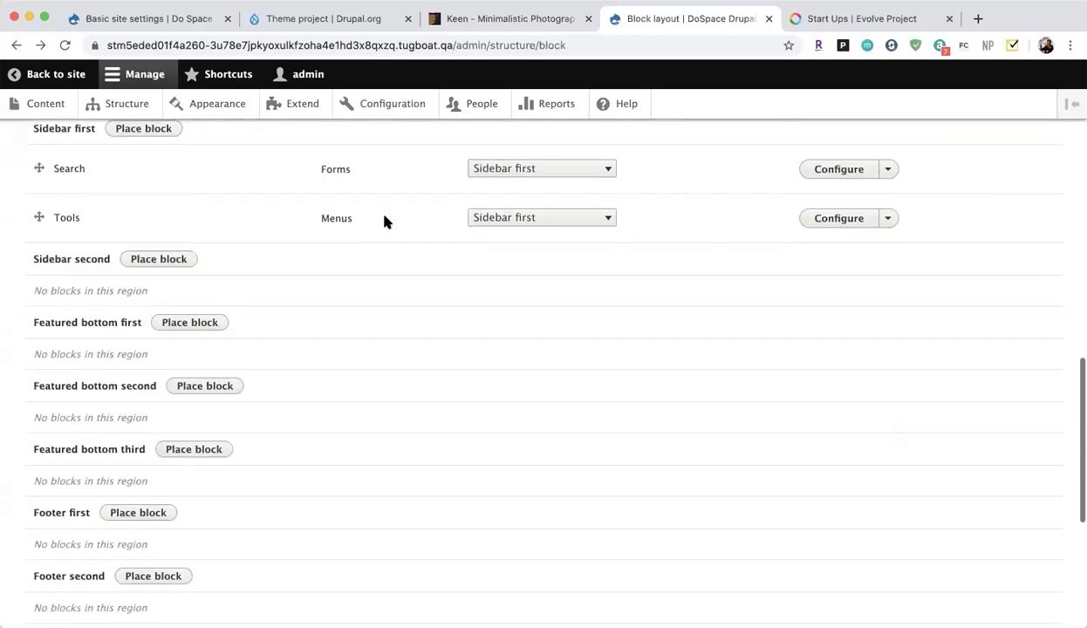
pyautogui.scroll(10, 384, 223)
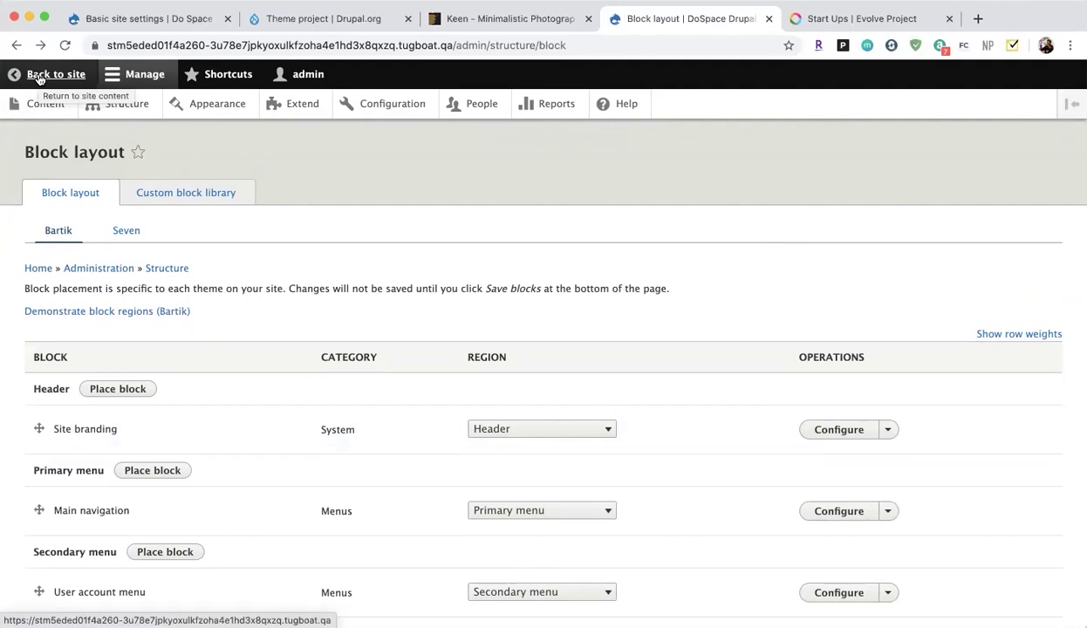
pyautogui.scroll(-10, 168, 282)
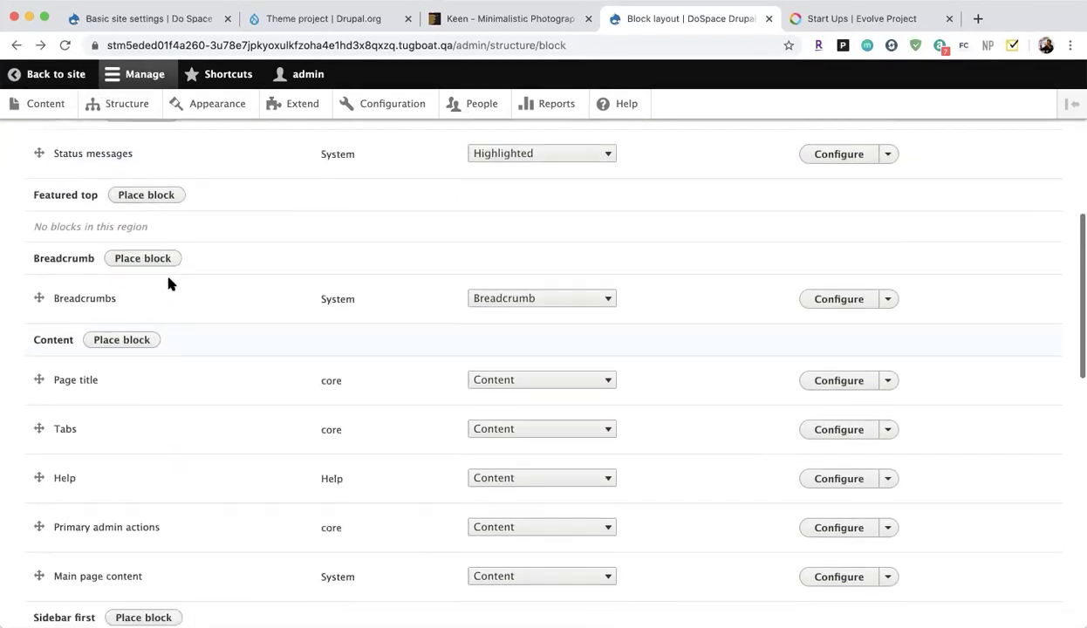
pyautogui.scroll(1, 169, 284)
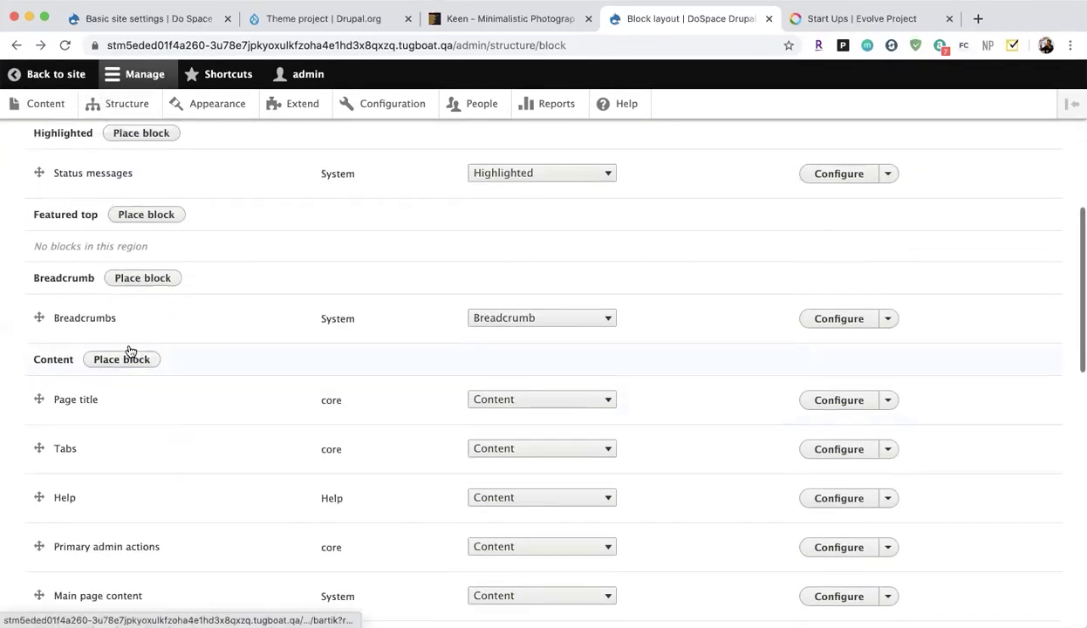
pyautogui.scroll(2, 129, 351)
pyautogui.scroll(-8, 130, 351)
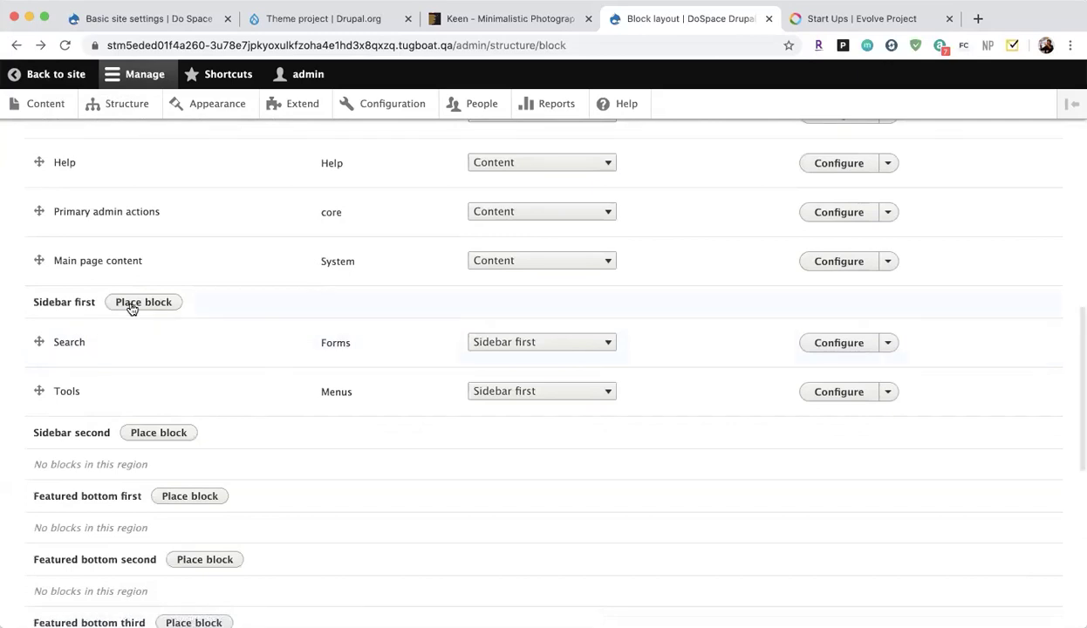
pyautogui.click(130, 304)
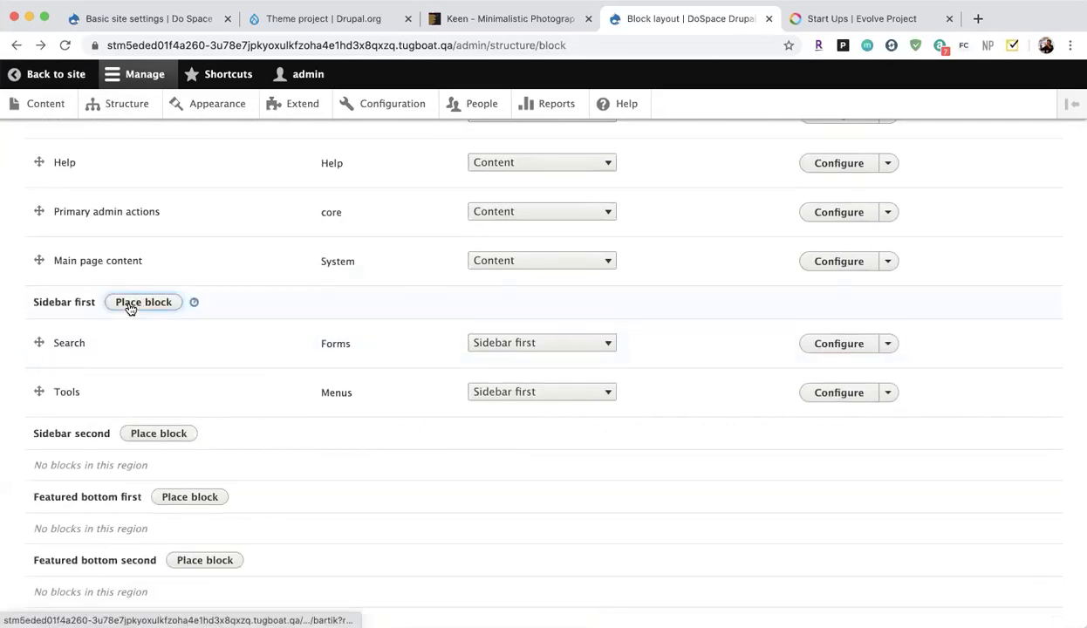
# Create and save a custom block described 'This Is A Test' with body text.
pyautogui.click(370, 171)
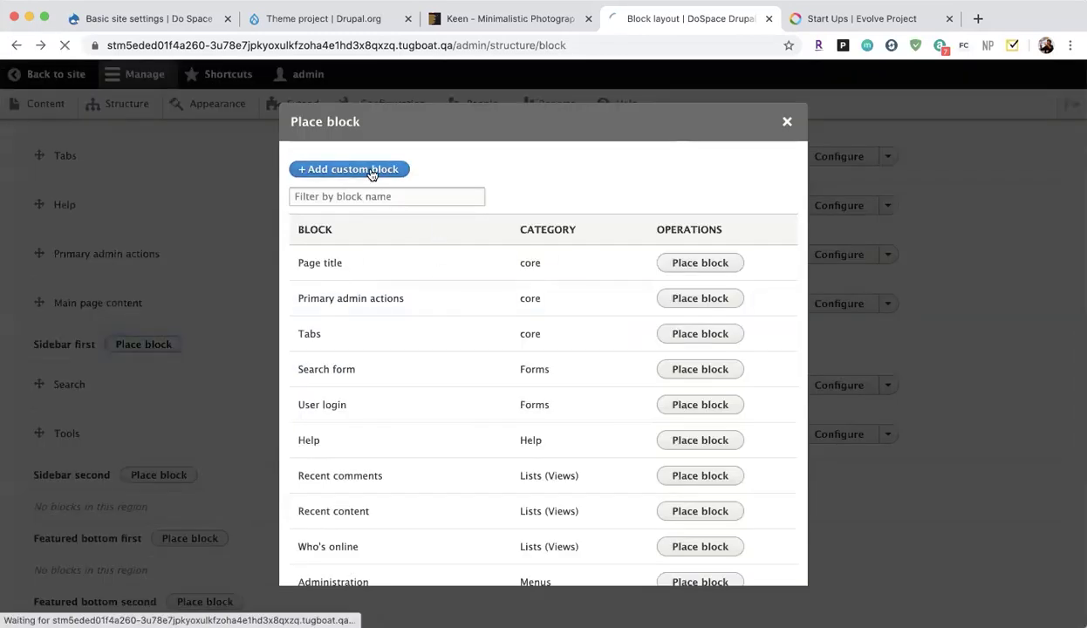
pyautogui.write('This ')
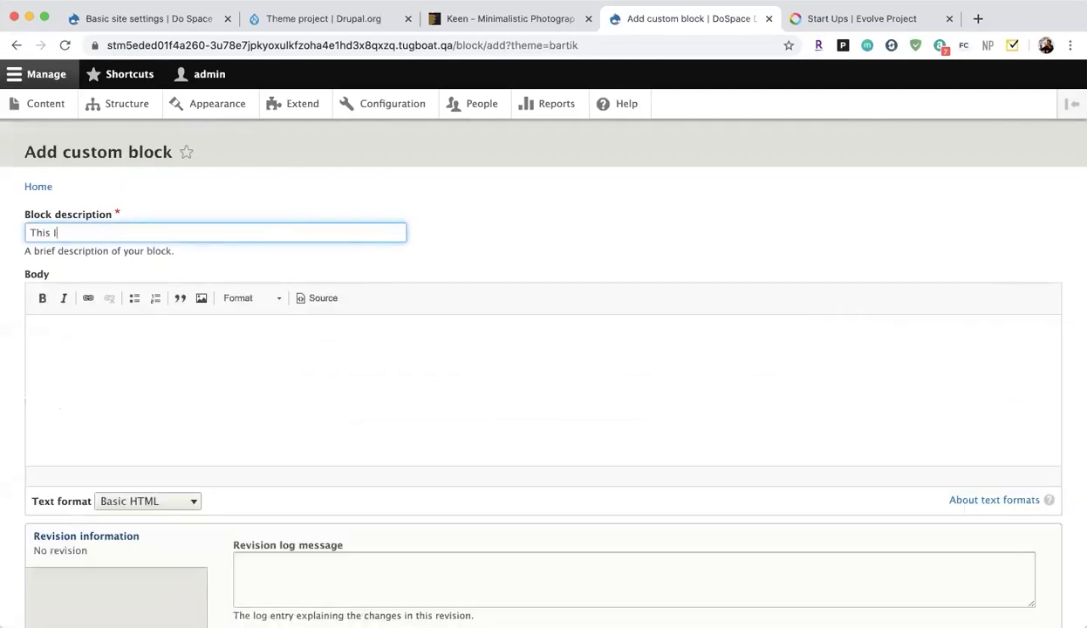
pyautogui.write('Is A Test')
pyautogui.click(318, 438)
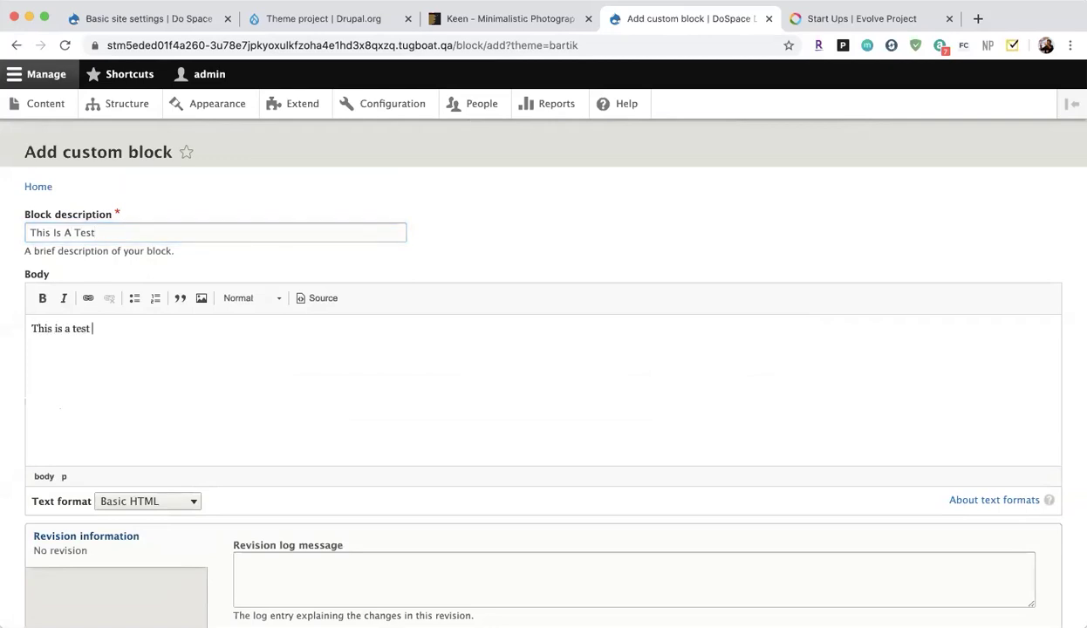
pyautogui.scroll(-3, 347, 532)
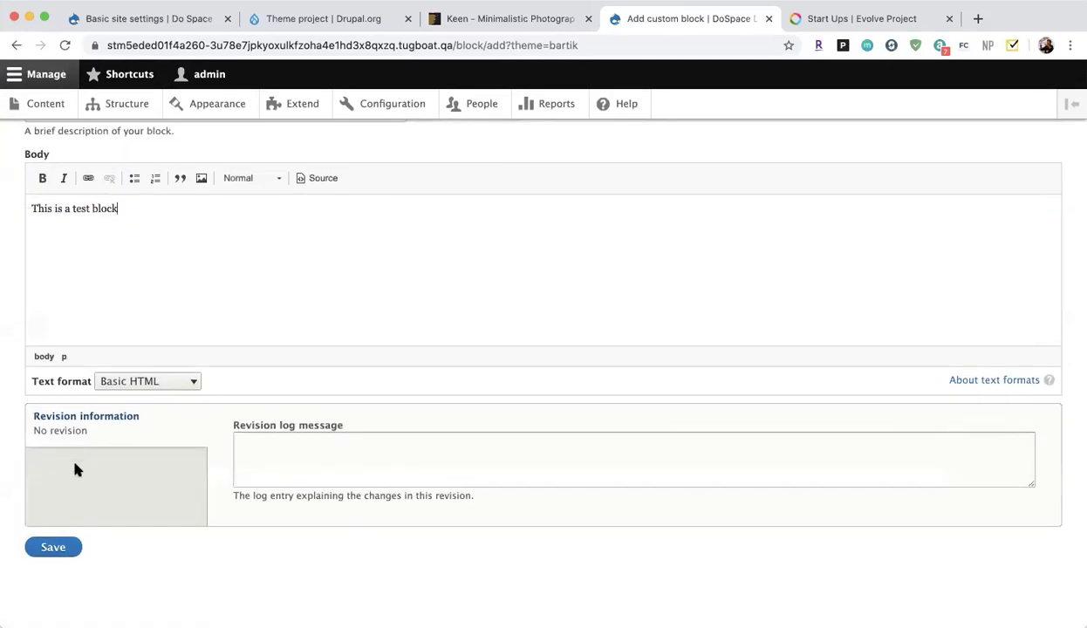
pyautogui.click(52, 547)
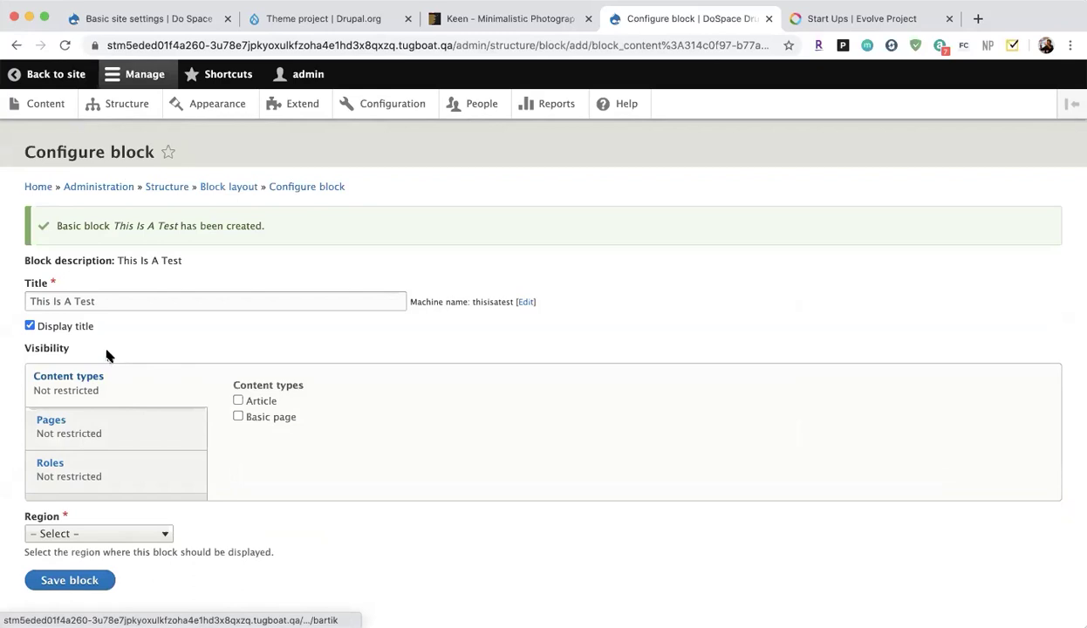
# Restrict the block to /node/1 and place it in the Footer first region.
pyautogui.click(81, 450)
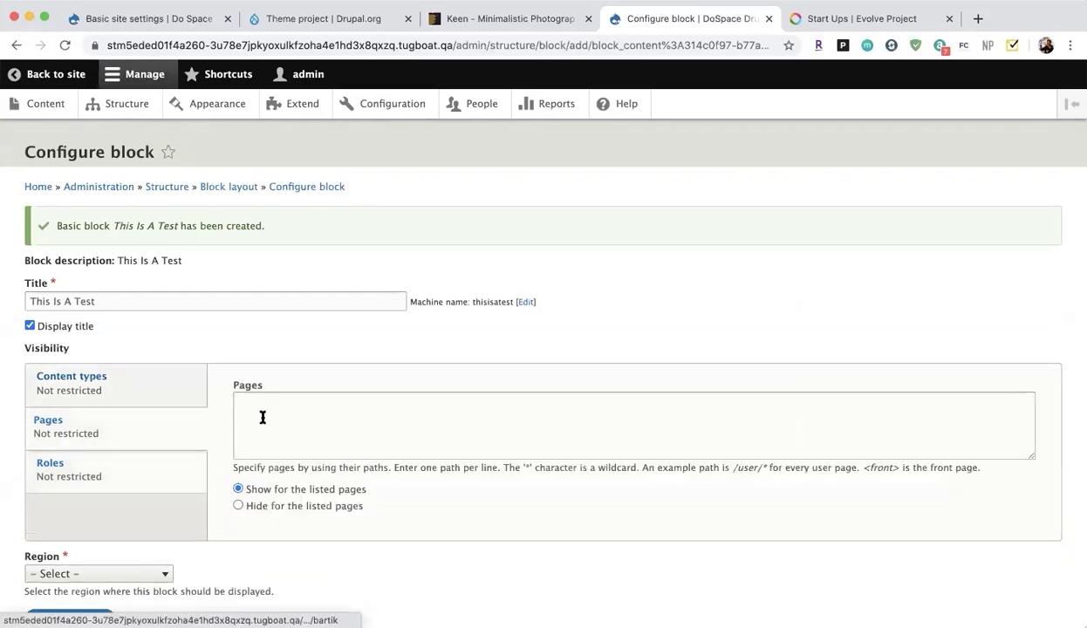
pyautogui.click(262, 417)
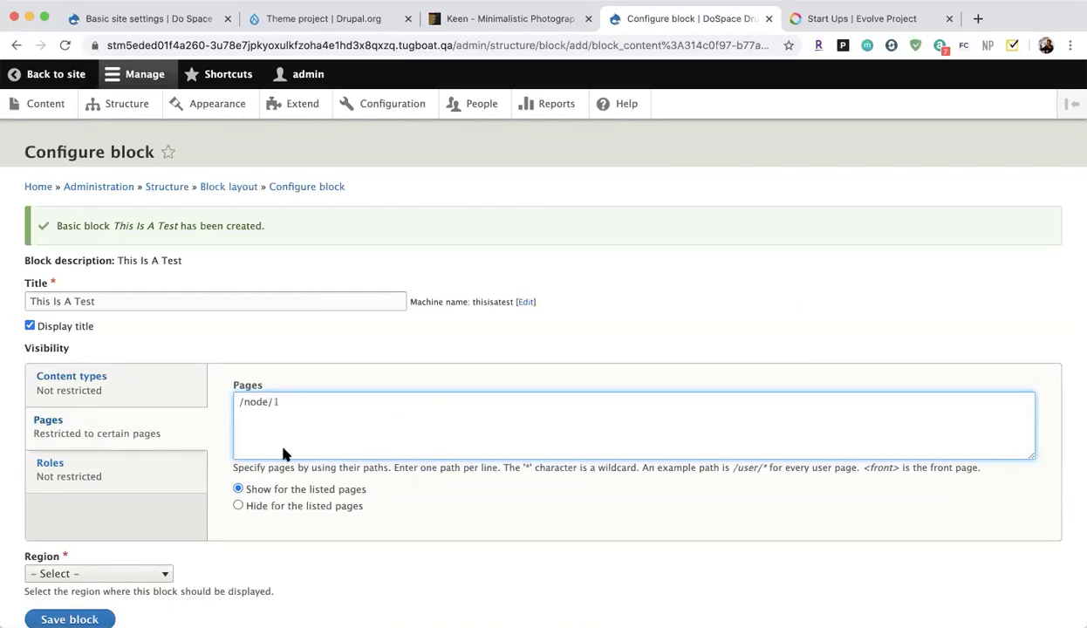
pyautogui.click(77, 619)
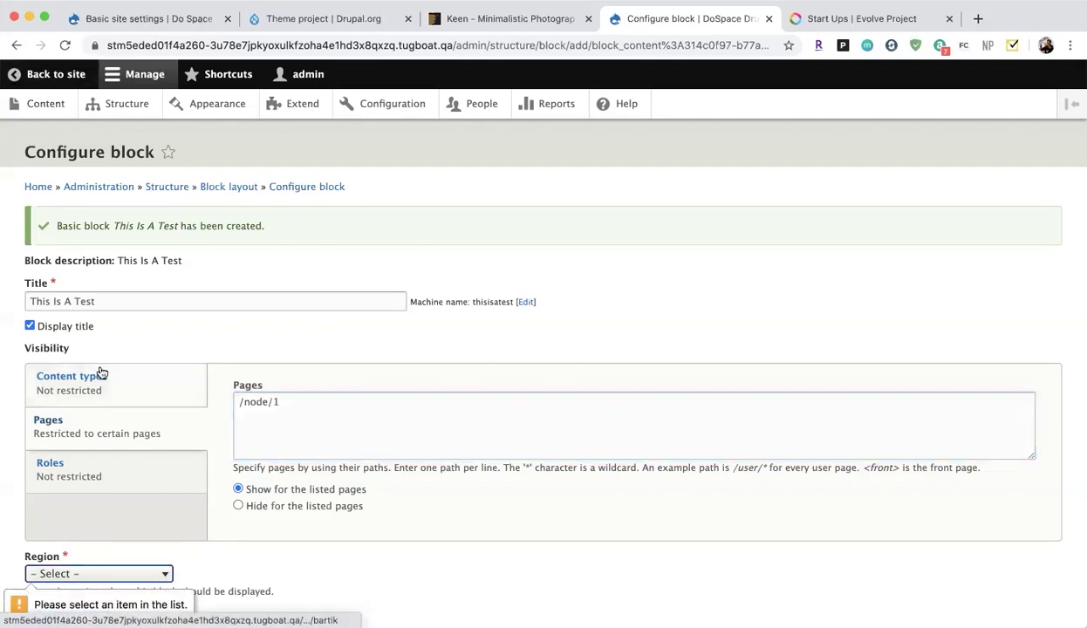
pyautogui.scroll(-2, 97, 371)
pyautogui.click(87, 500)
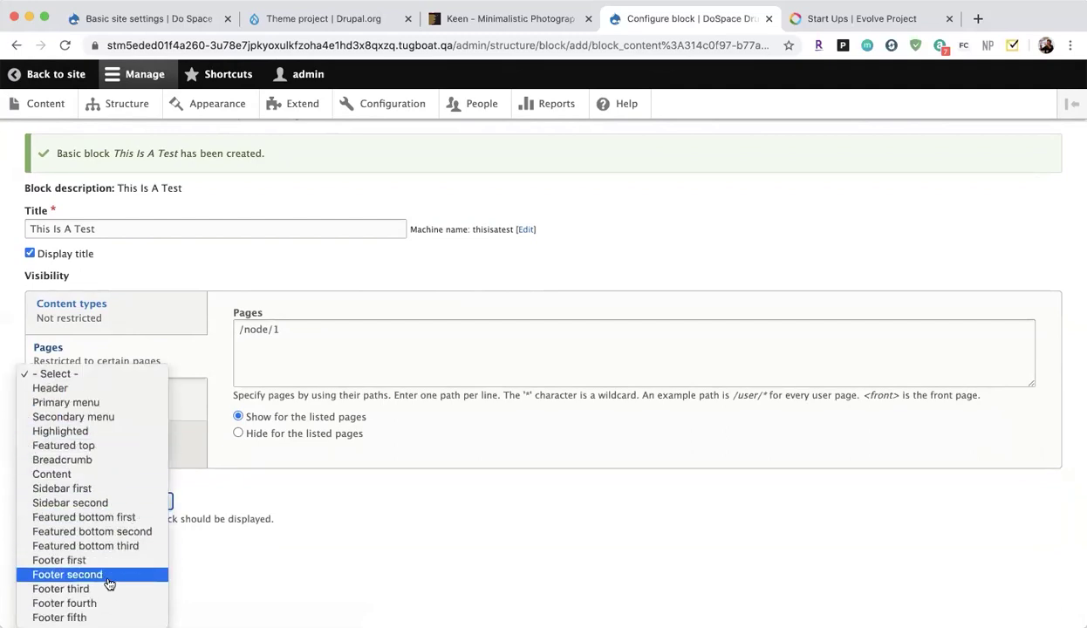
pyautogui.click(96, 560)
pyautogui.click(63, 547)
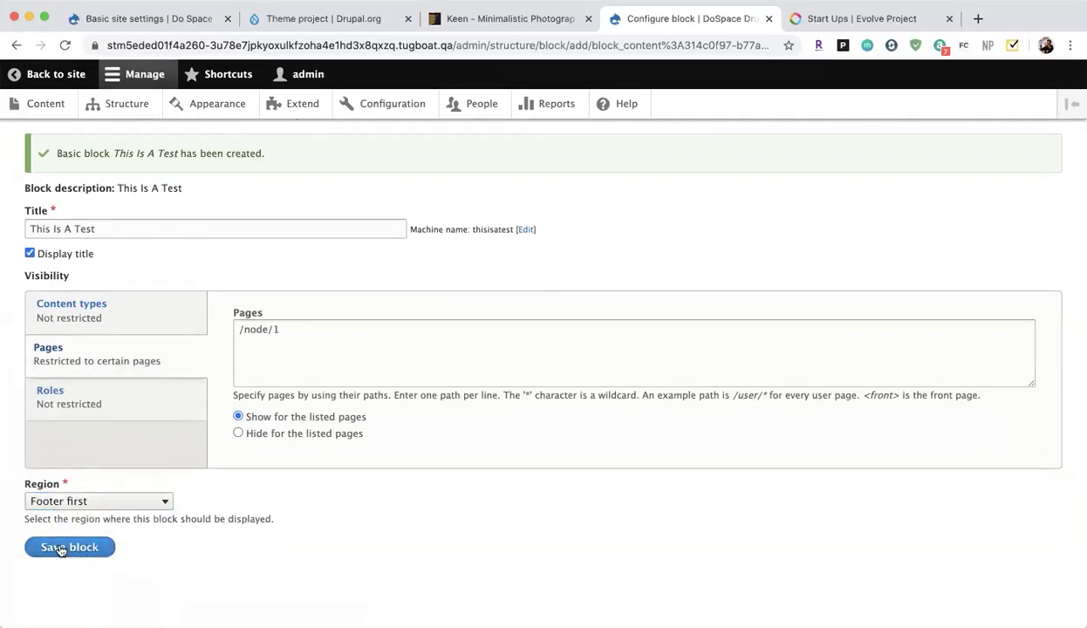
# Check the block on the front page, then go to the Content list.
pyautogui.scroll(10, 299, 508)
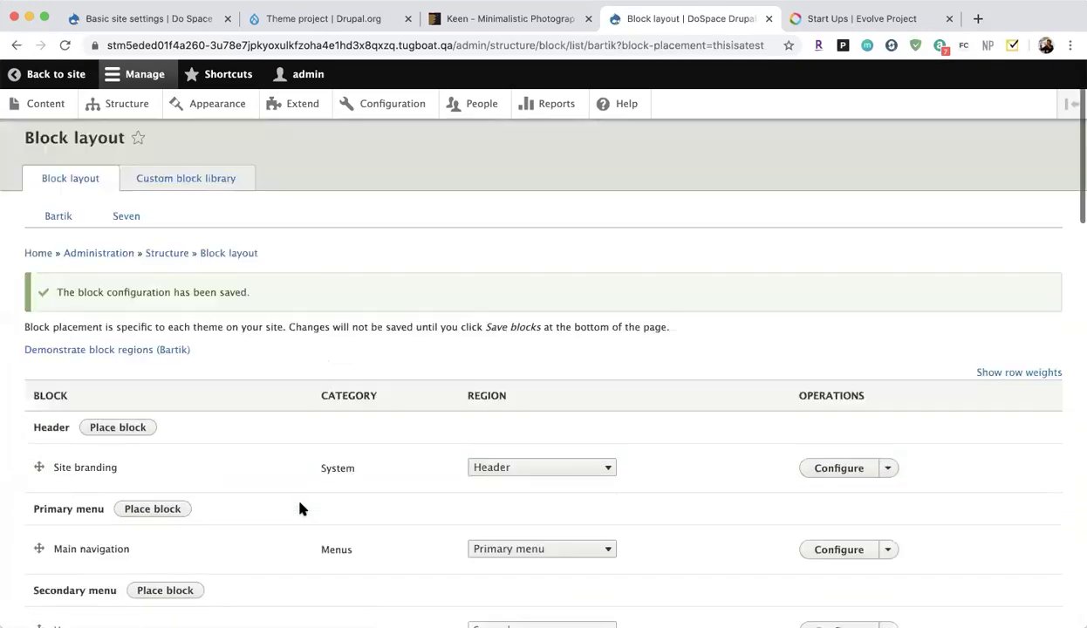
pyautogui.click(41, 77)
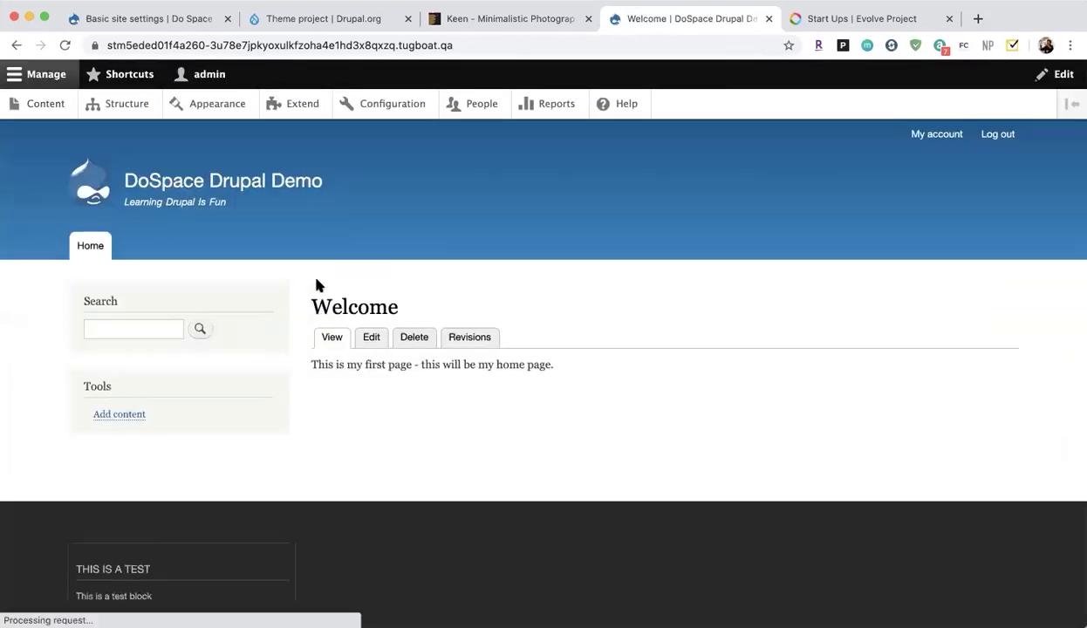
pyautogui.scroll(-3, 315, 286)
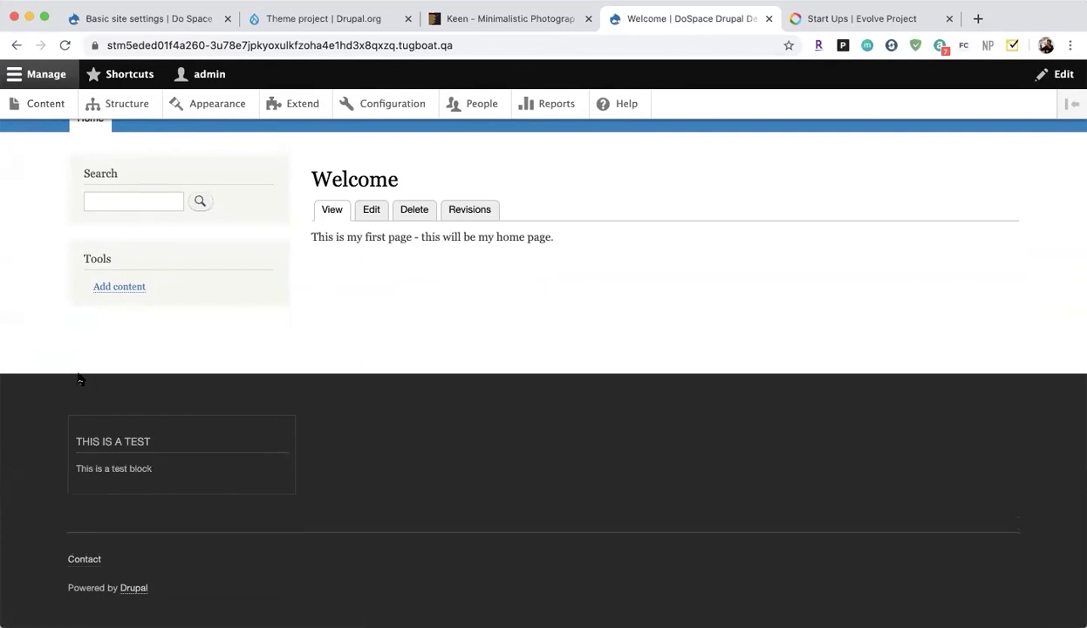
pyautogui.click(41, 106)
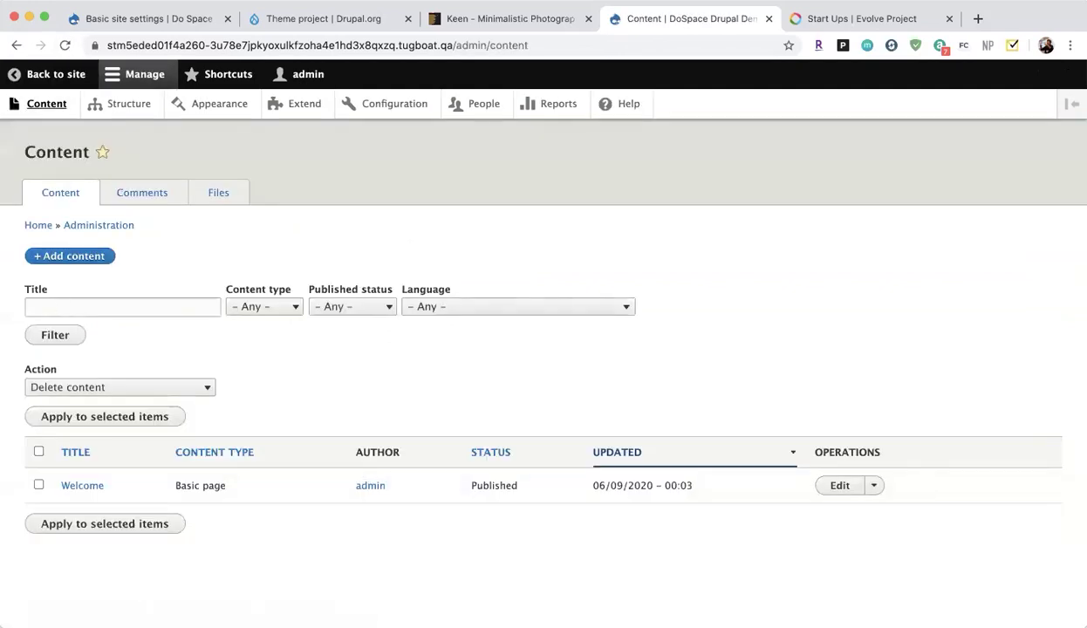
# Start a new Basic page titled 'About Me' with a short body about learning Drupal.
pyautogui.click(73, 255)
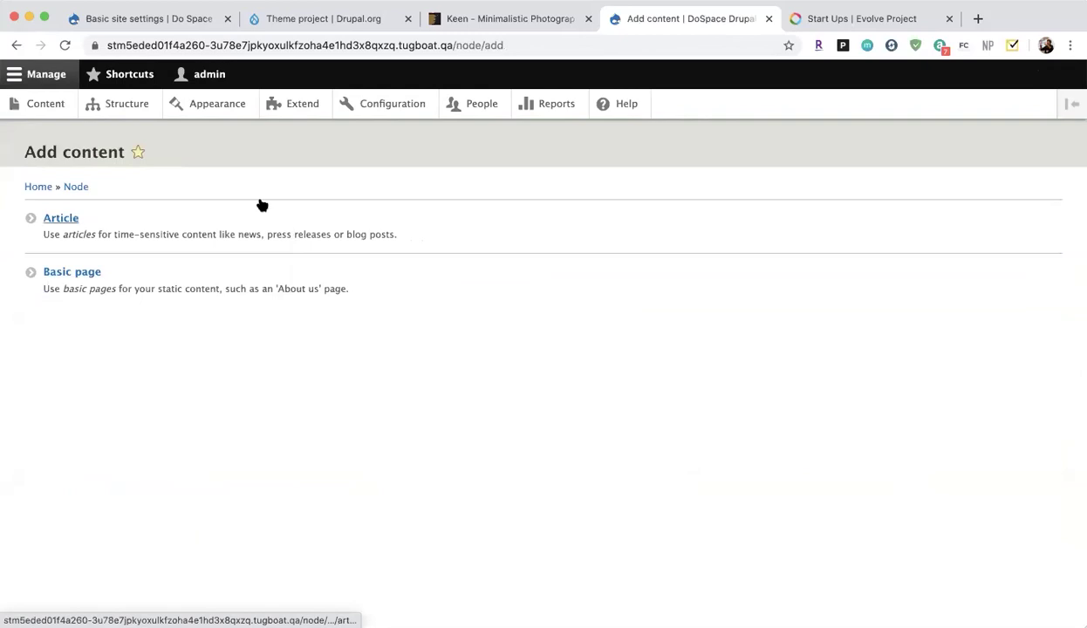
pyautogui.click(66, 276)
pyautogui.click(237, 233)
pyautogui.write('Abo')
pyautogui.click(234, 344)
pyautogui.write('This is me learnign drupal.')
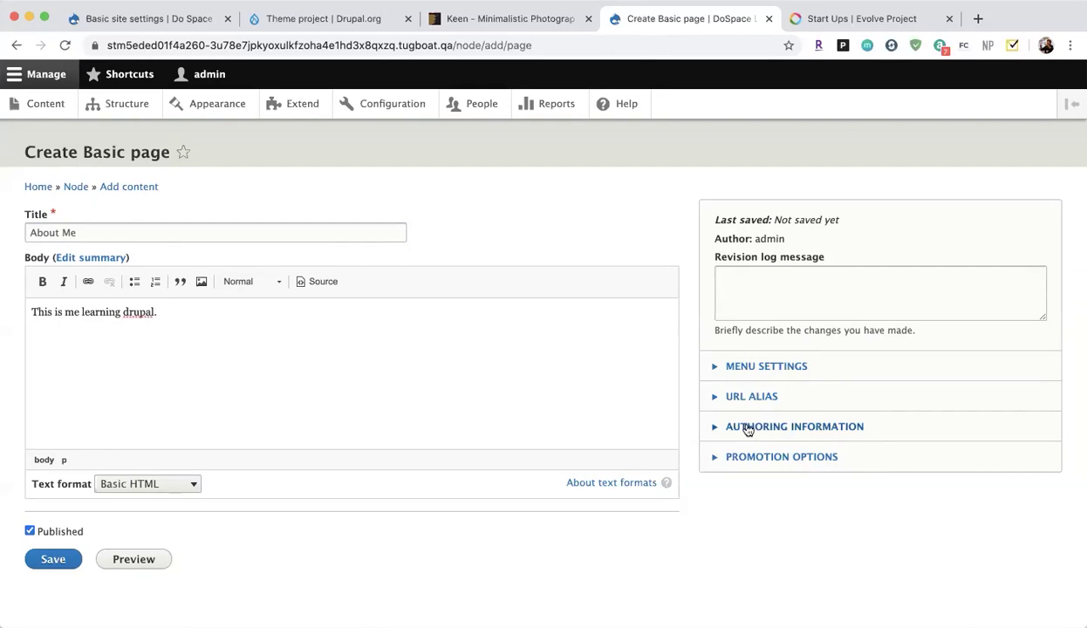
# Give the page a main-navigation menu link and URL alias /about, then save it.
pyautogui.click(733, 367)
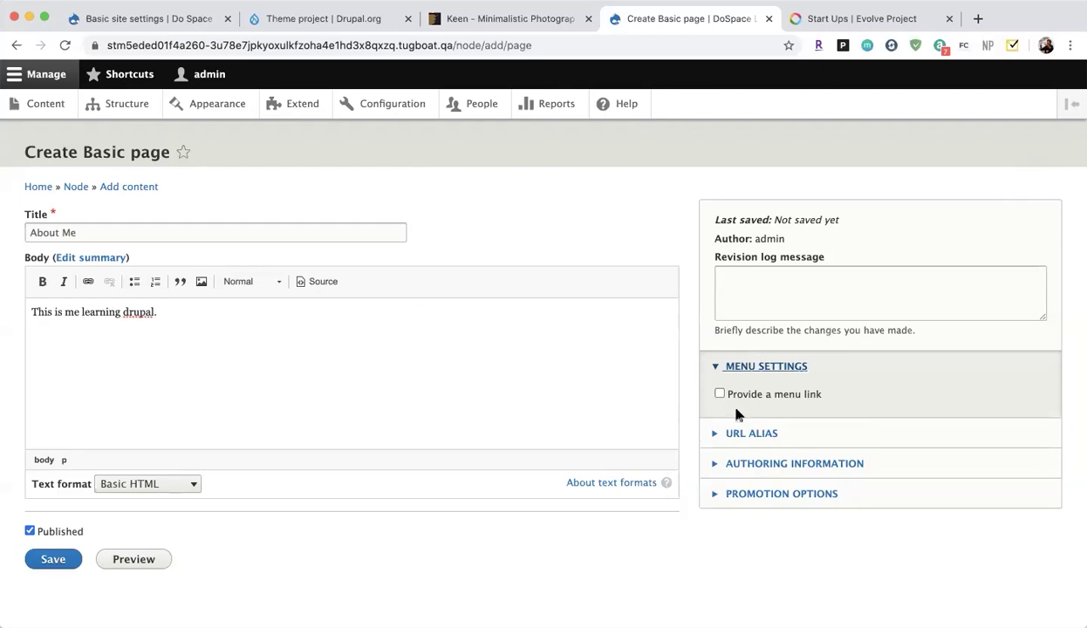
pyautogui.click(720, 394)
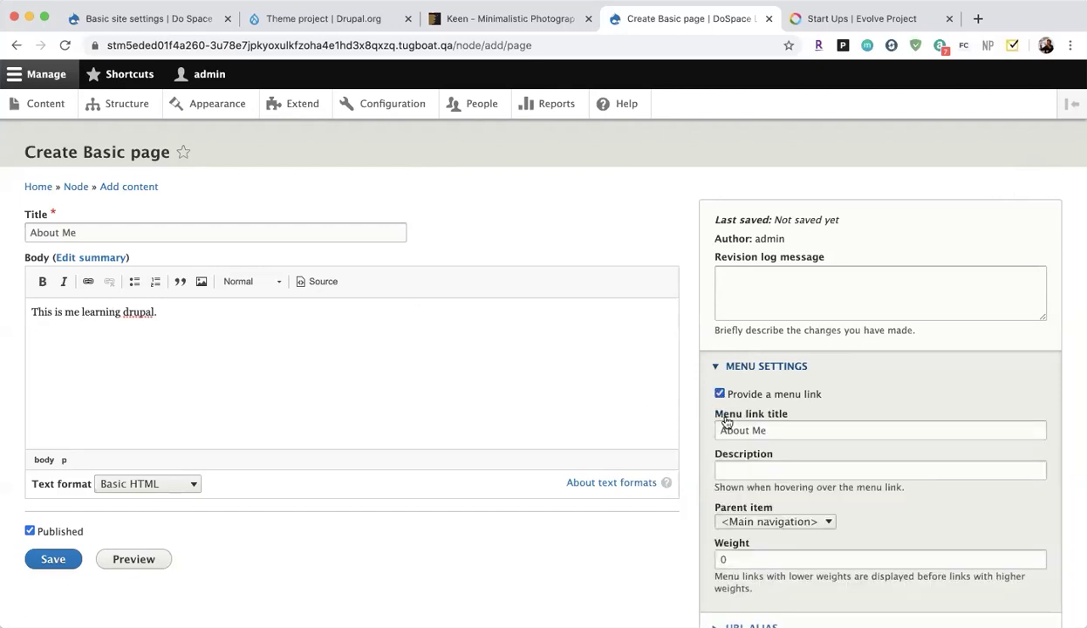
pyautogui.scroll(-3, 772, 506)
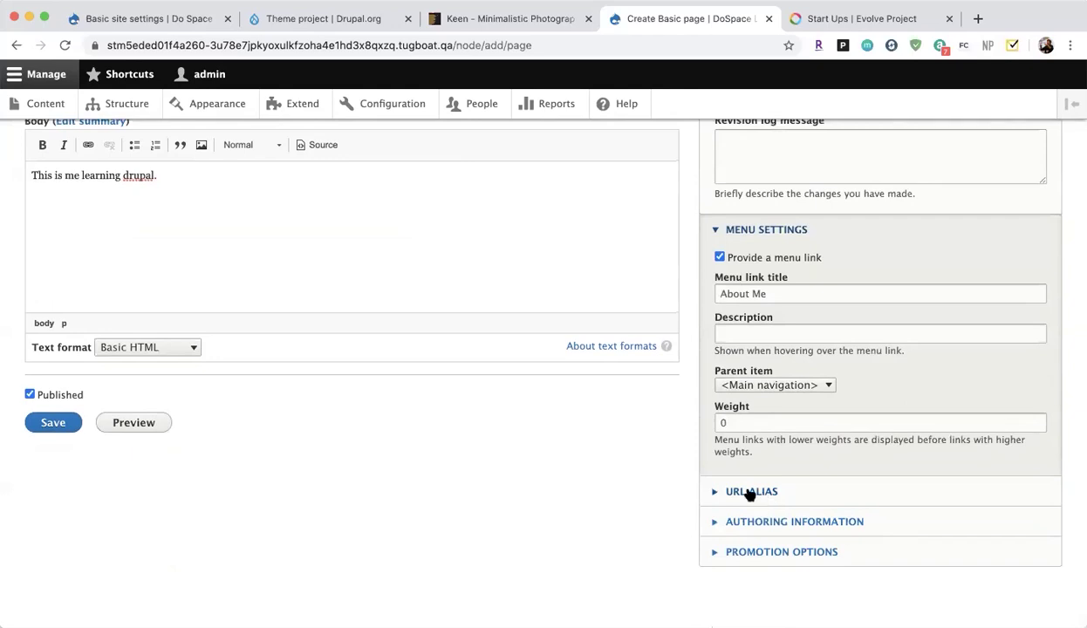
pyautogui.click(752, 494)
pyautogui.scroll(-2, 769, 522)
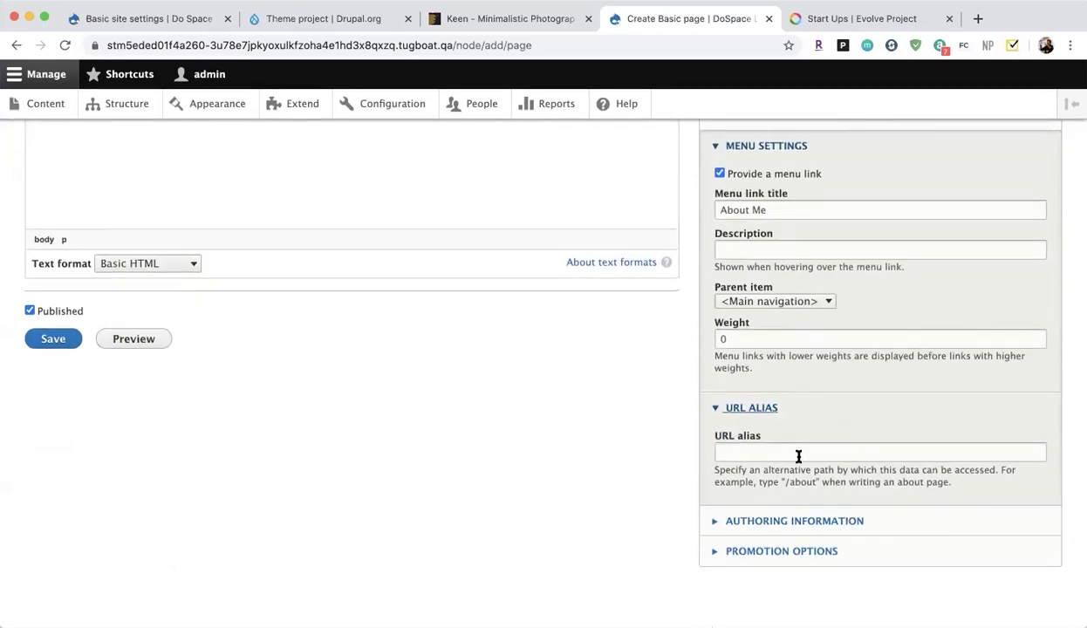
pyautogui.click(799, 453)
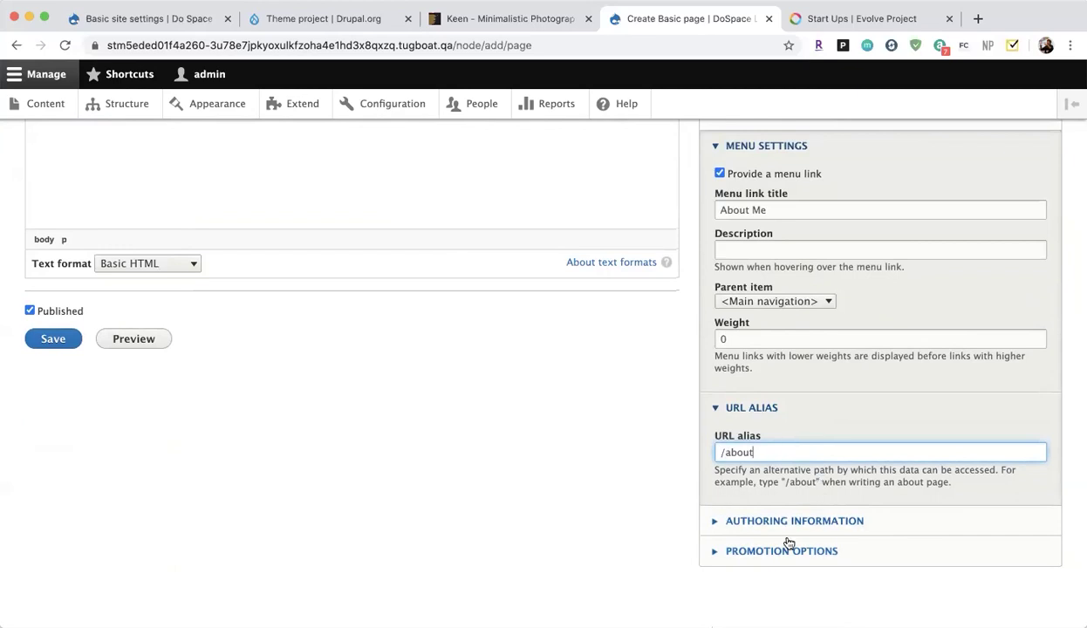
pyautogui.click(726, 521)
pyautogui.scroll(-3, 744, 533)
pyautogui.click(56, 193)
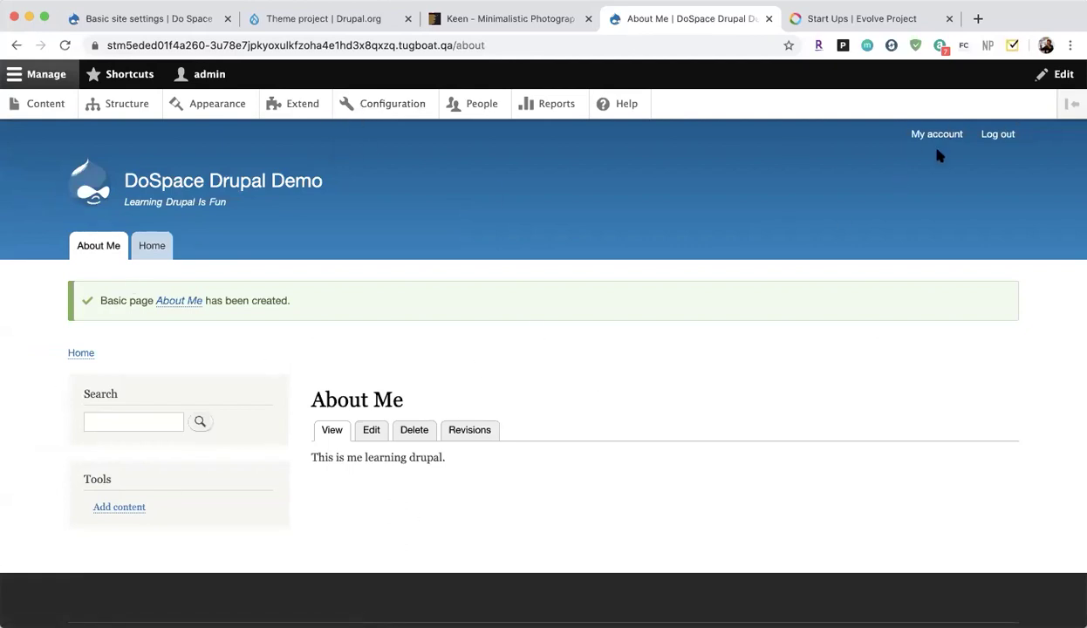
# Move between the About Me and Welcome pages, ending on Welcome with its footer block.
pyautogui.click(95, 249)
pyautogui.click(150, 245)
pyautogui.click(115, 246)
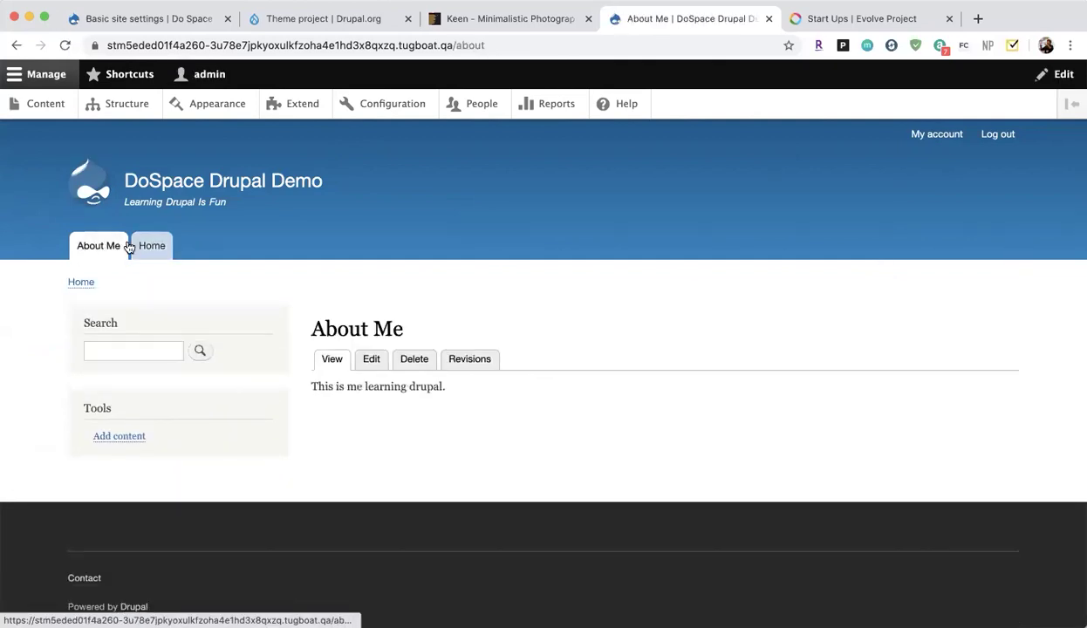
pyautogui.scroll(-1, 187, 450)
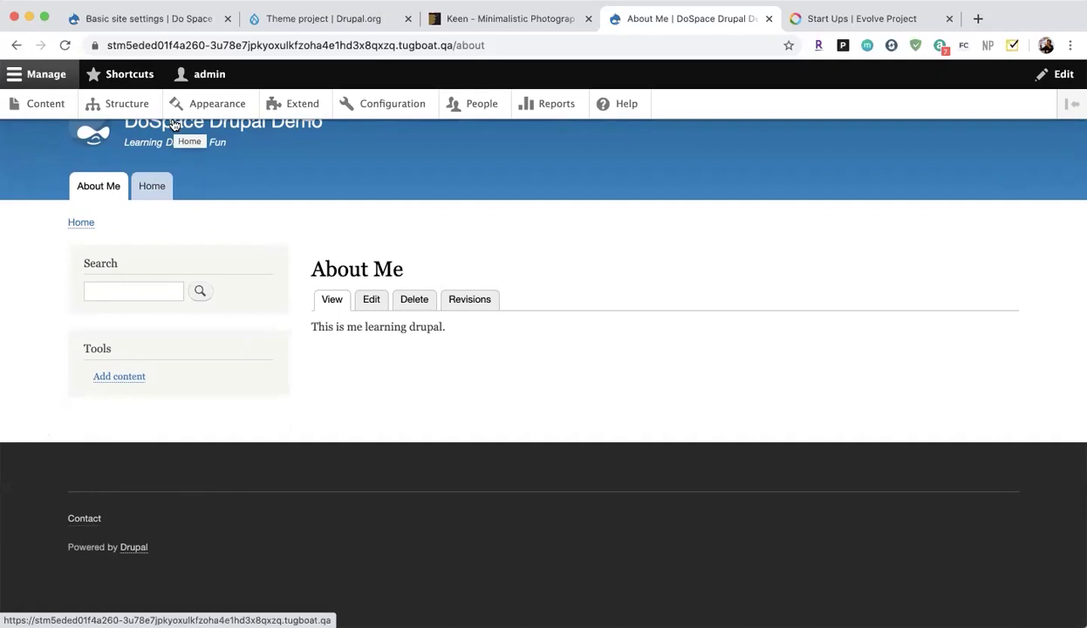
pyautogui.click(147, 192)
pyautogui.scroll(-3, 297, 384)
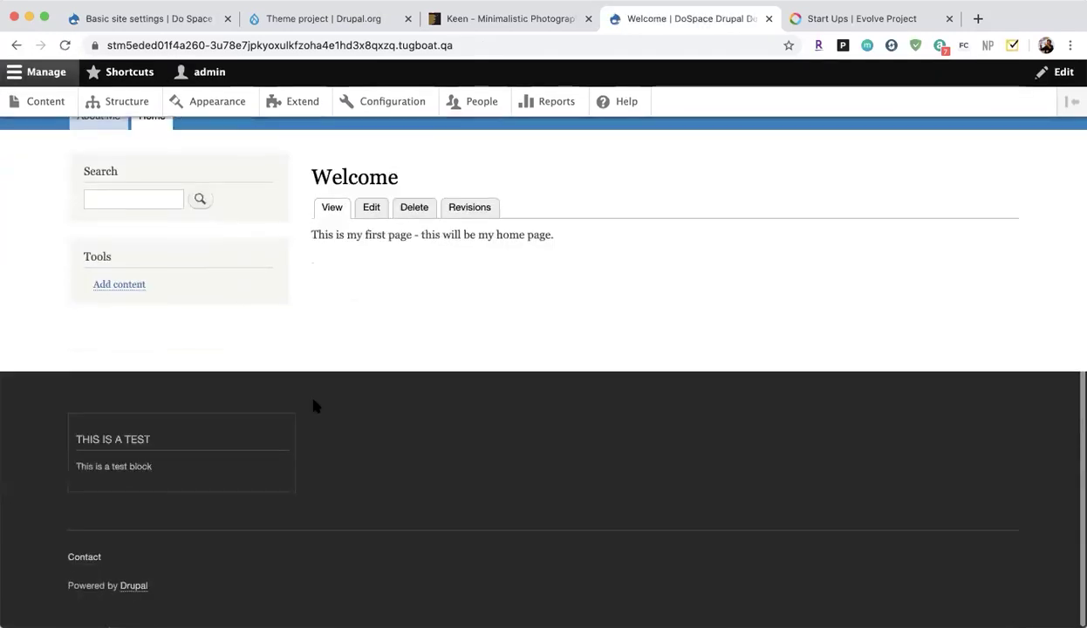
pyautogui.scroll(2, 316, 406)
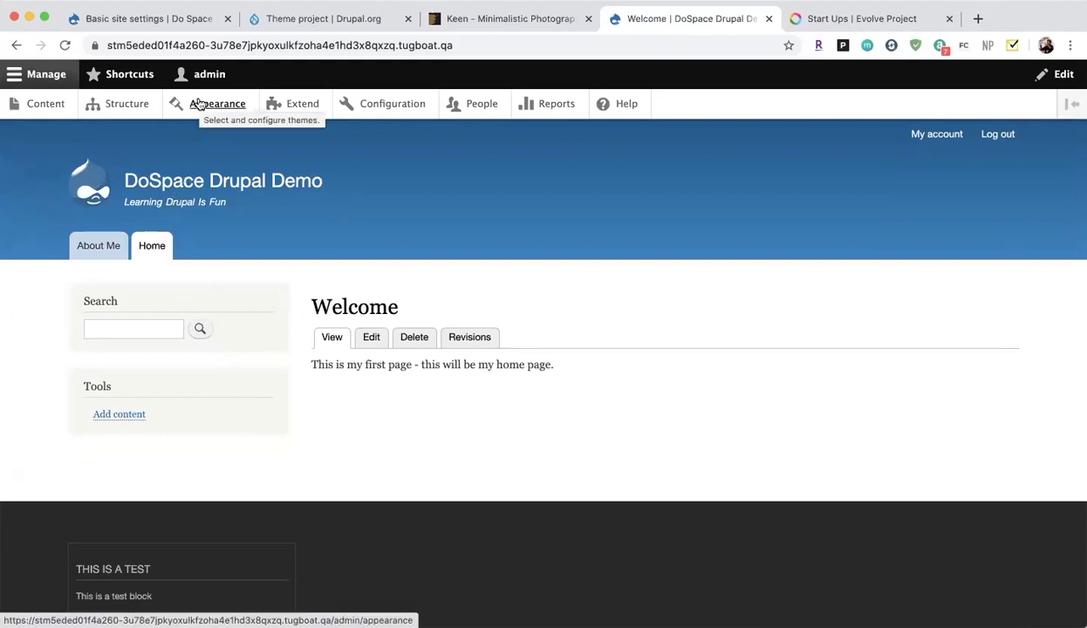
pyautogui.click(199, 104)
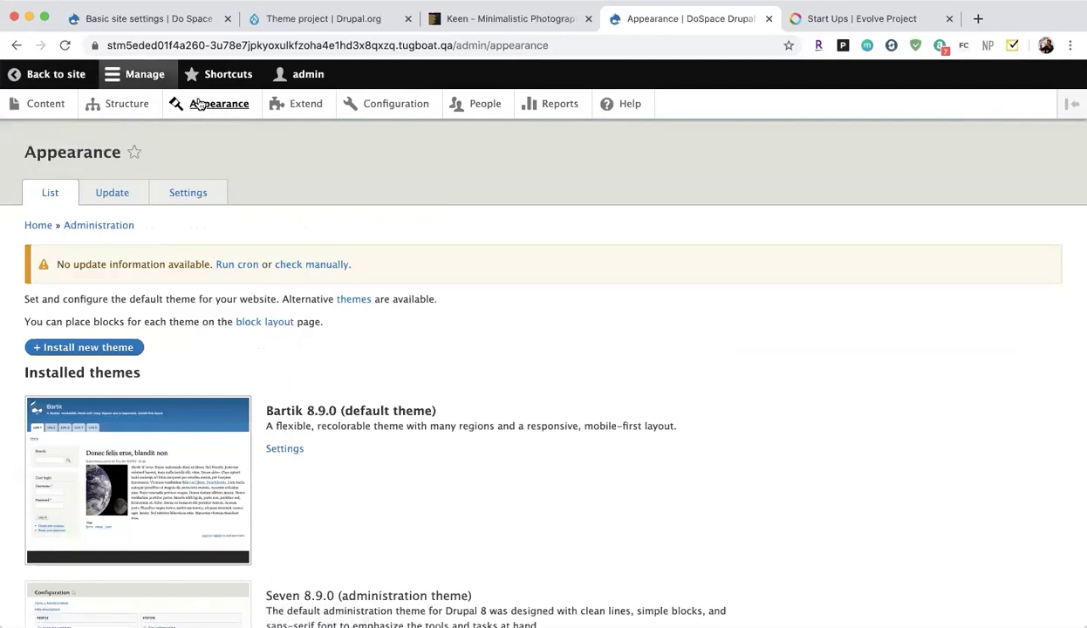
# Open Appearance's Install new theme form, focus the URL field, then view the Keen tab.
pyautogui.click(93, 350)
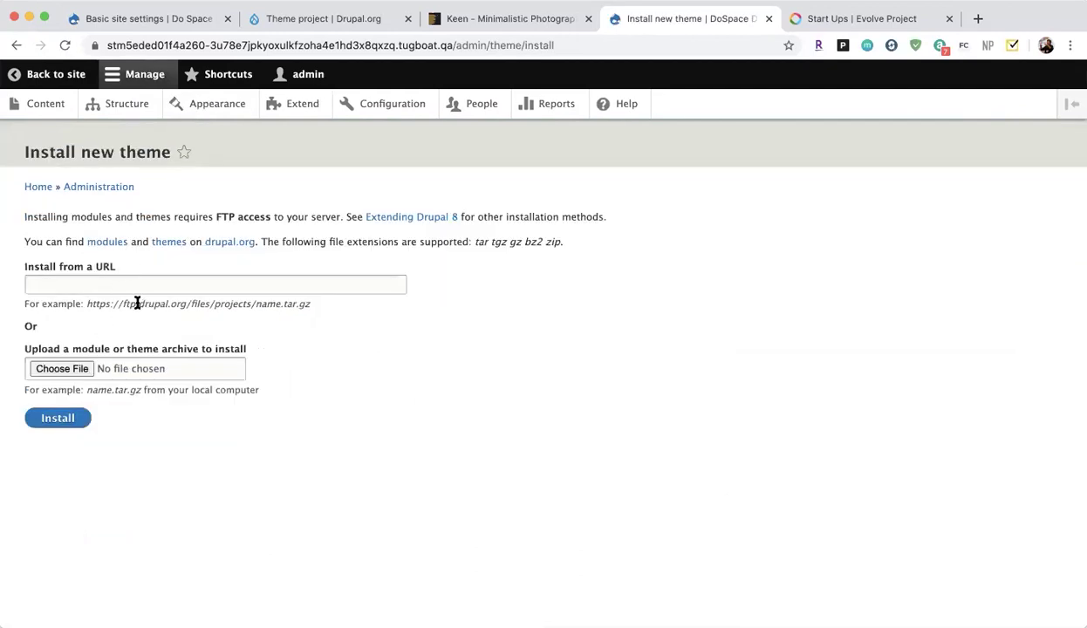
pyautogui.click(191, 285)
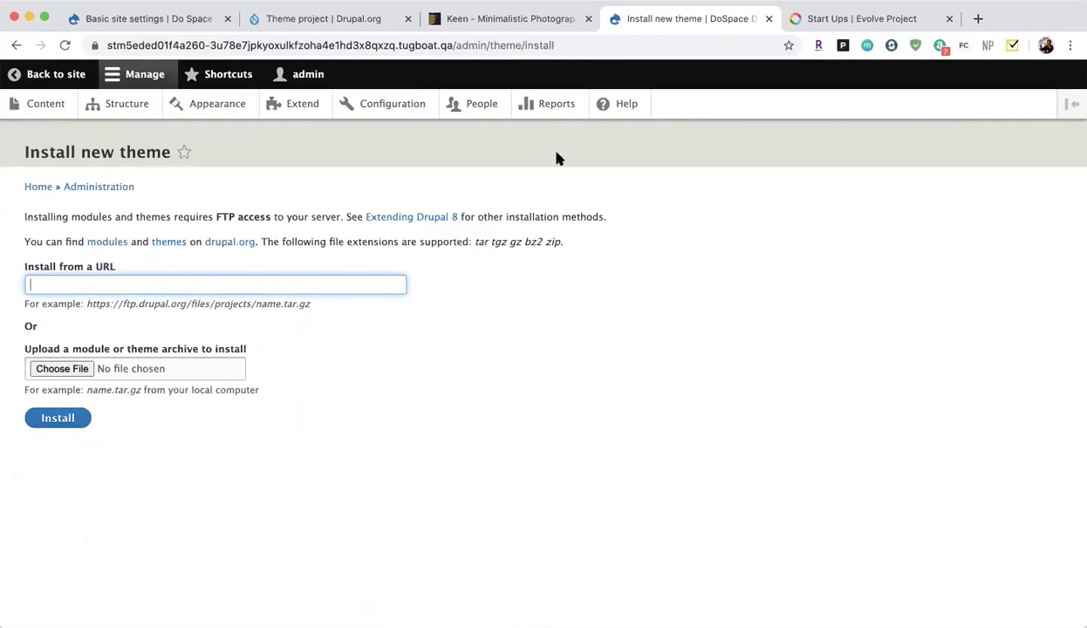
pyautogui.click(524, 20)
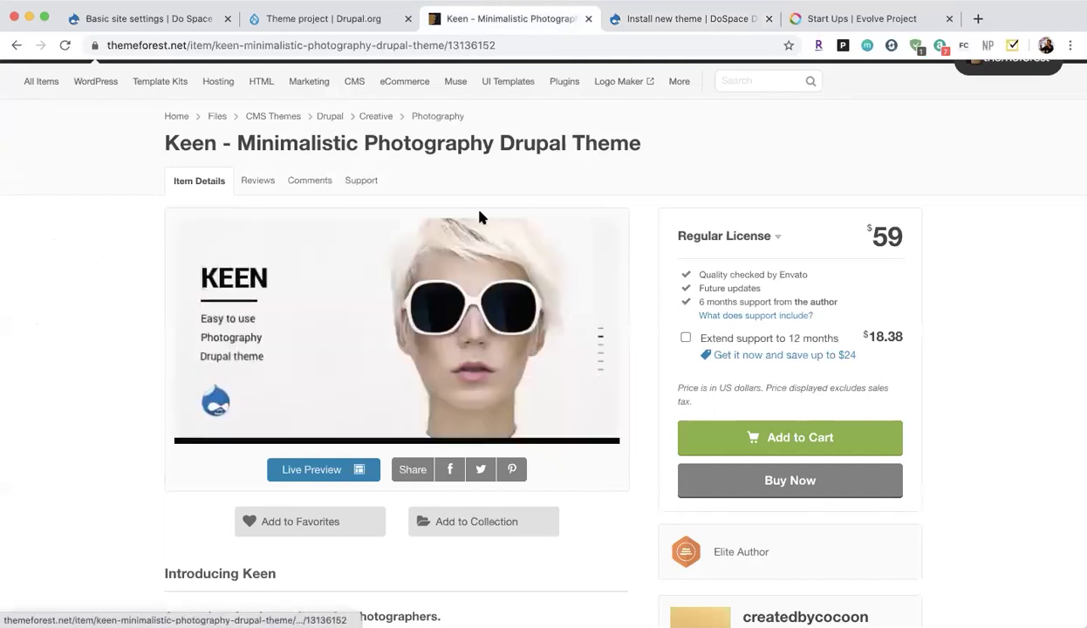
# Close the Keen tab and open the AdaptiveTheme project from Drupal.org's theme list.
pyautogui.click(588, 18)
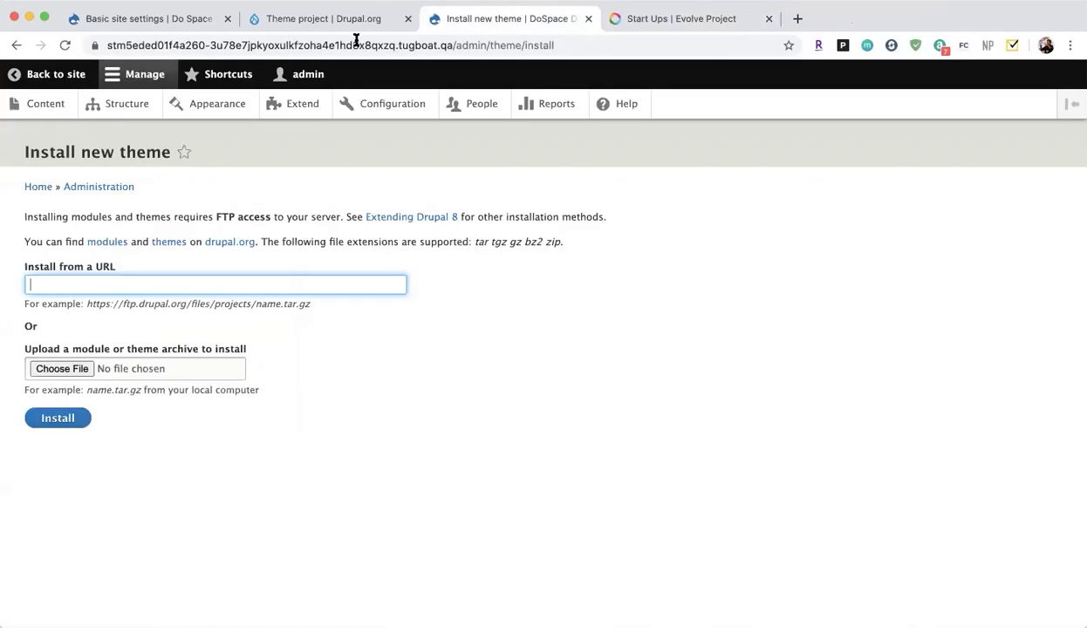
pyautogui.click(344, 19)
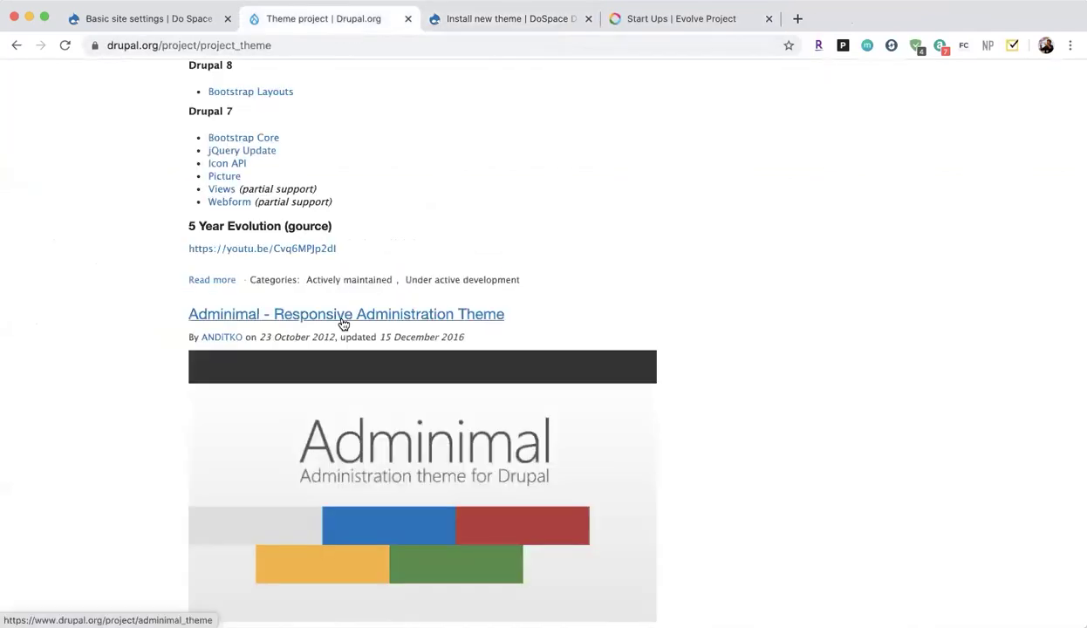
pyautogui.scroll(10, 343, 322)
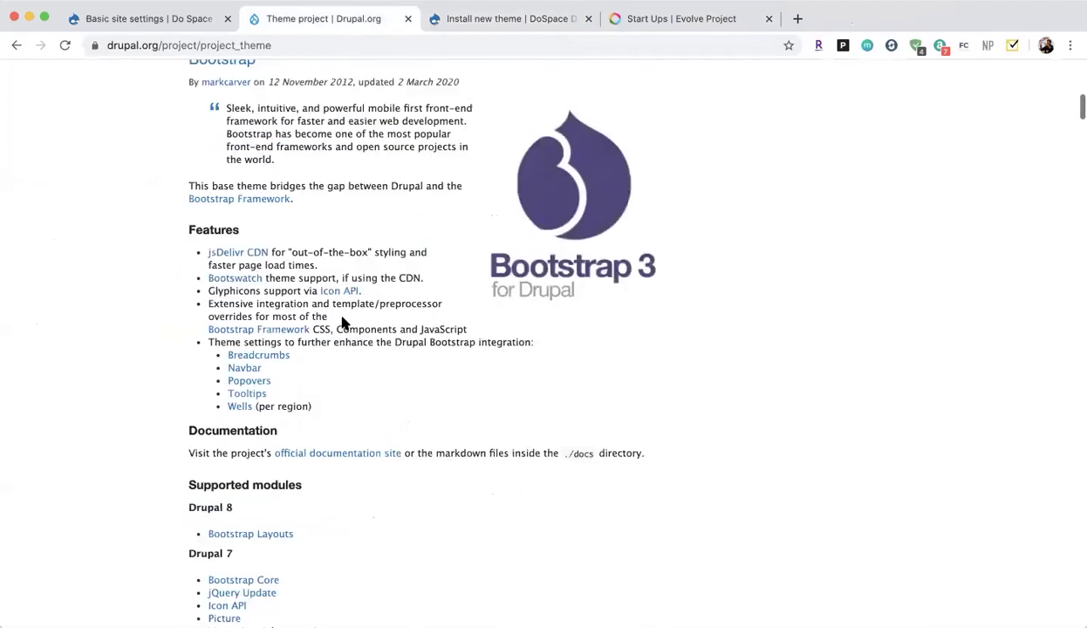
pyautogui.scroll(-20, 343, 323)
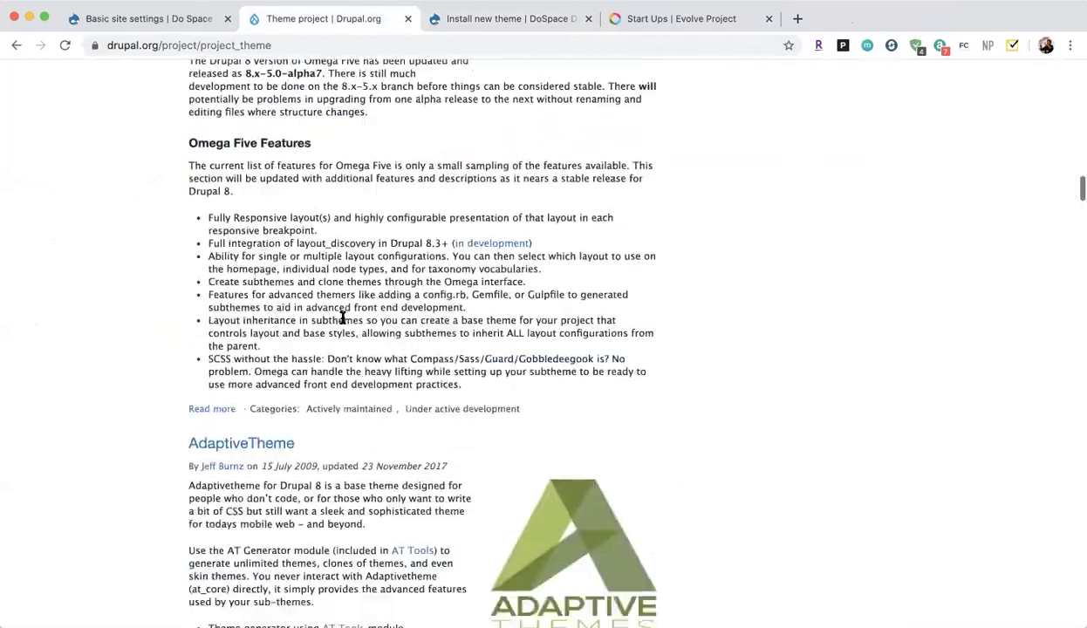
pyautogui.scroll(-10, 343, 318)
pyautogui.scroll(12, 343, 317)
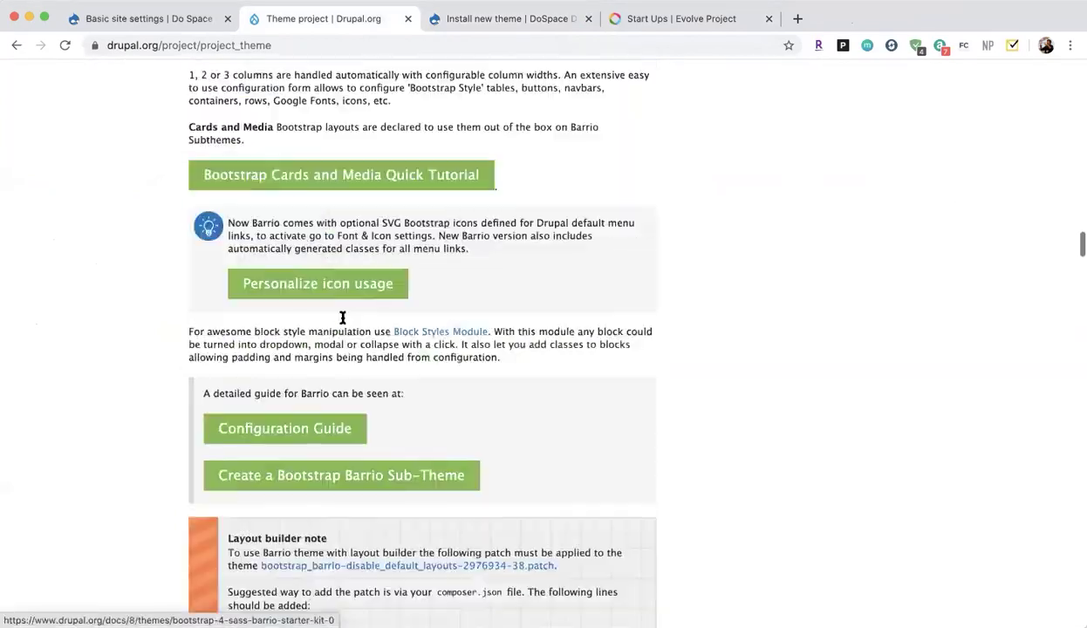
pyautogui.scroll(5, 343, 317)
pyautogui.click(267, 380)
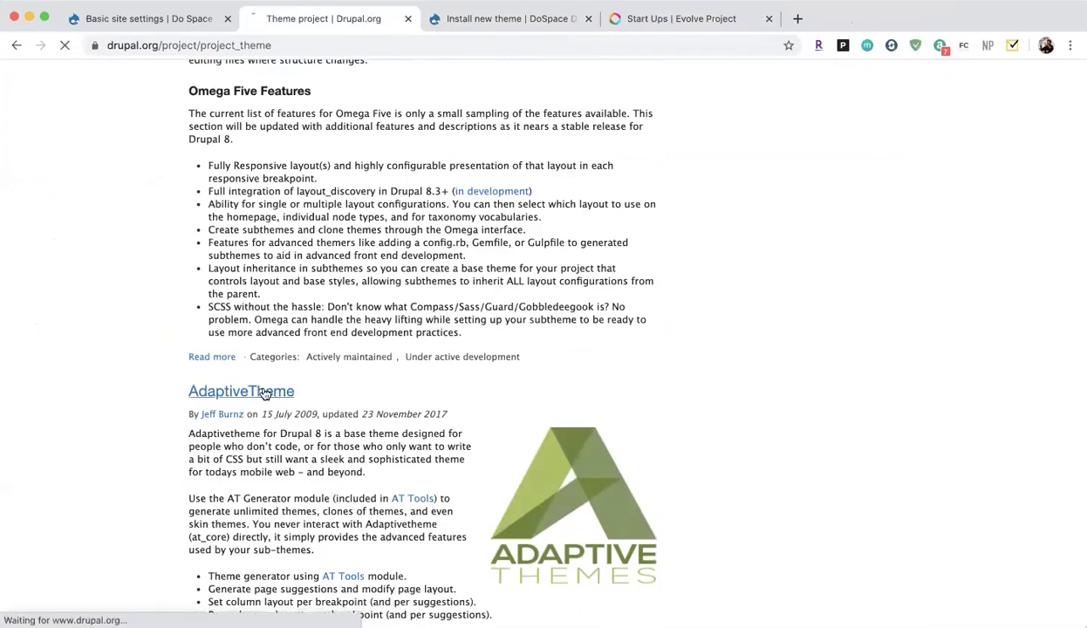
# Copy the AdaptiveTheme 8.x-3.1 tar.gz download link, then return to Basic site settings.
pyautogui.scroll(-5, 262, 389)
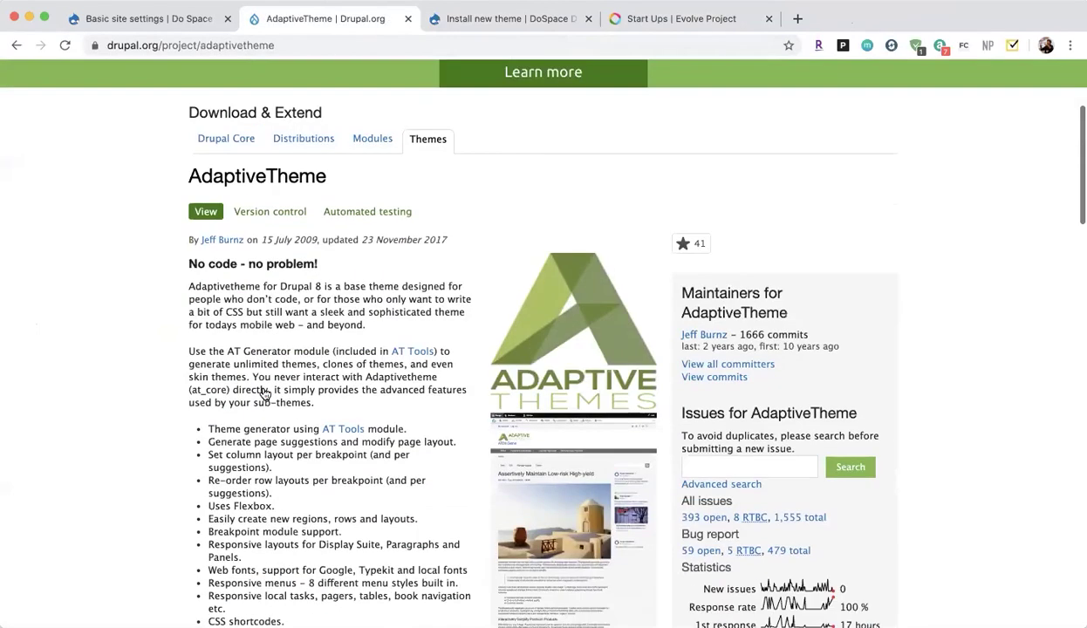
pyautogui.scroll(-3, 518, 473)
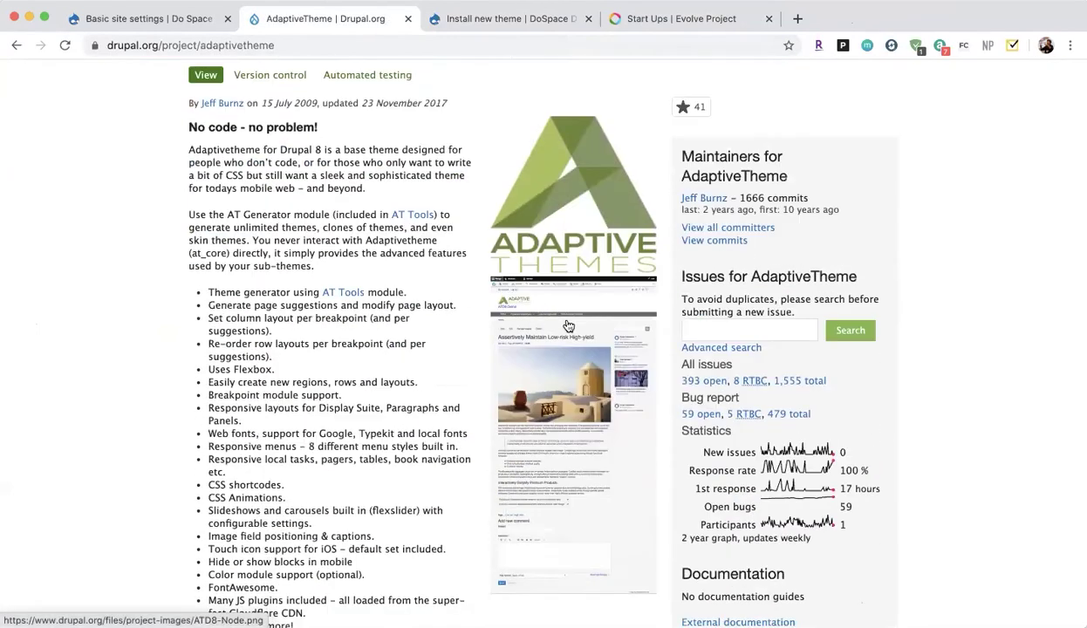
pyautogui.scroll(-10, 567, 447)
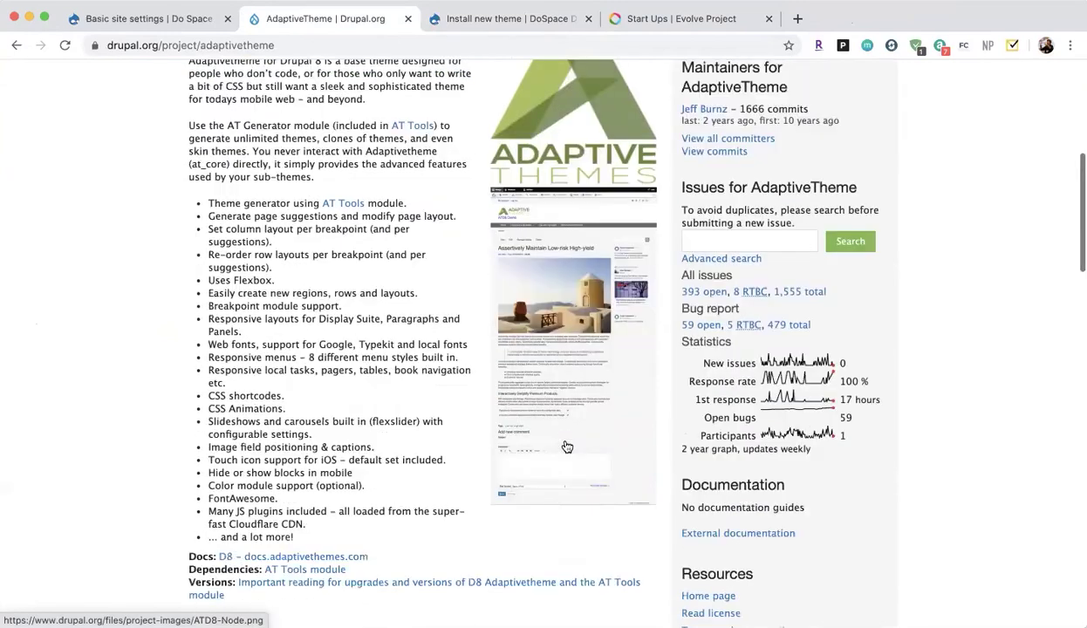
pyautogui.scroll(-15, 438, 226)
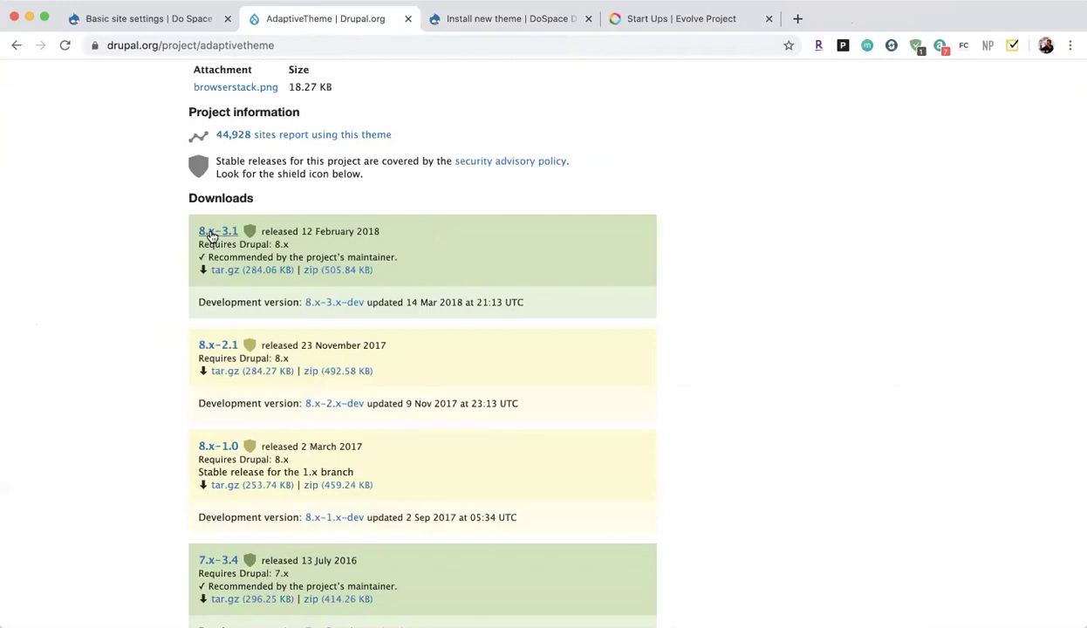
pyautogui.rightClick(273, 278)
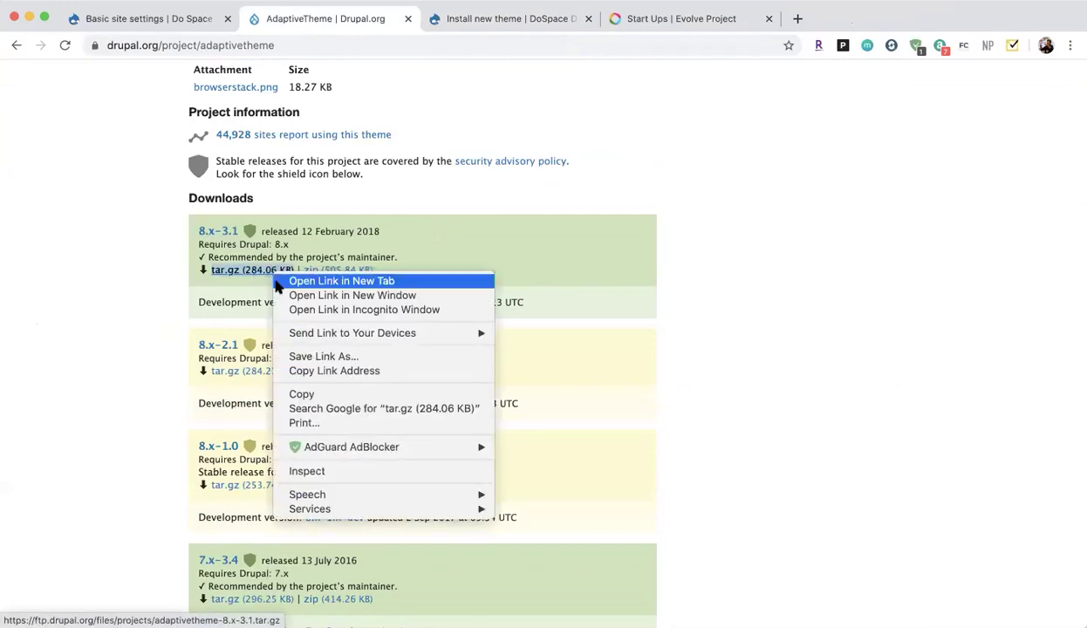
pyautogui.click(366, 371)
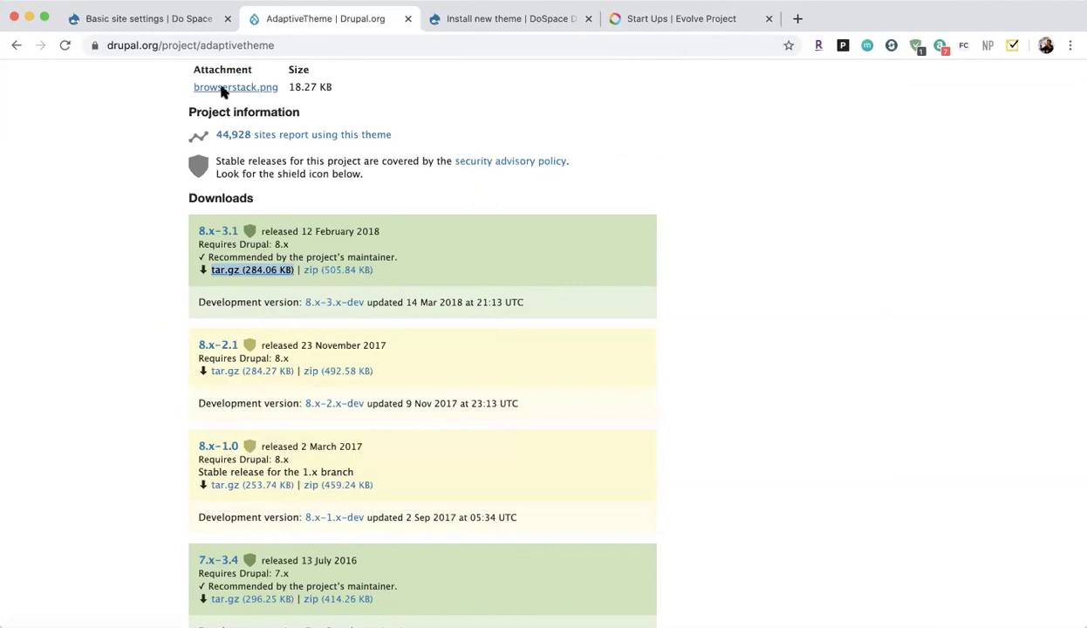
pyautogui.click(130, 21)
pyautogui.scroll(1, 238, 244)
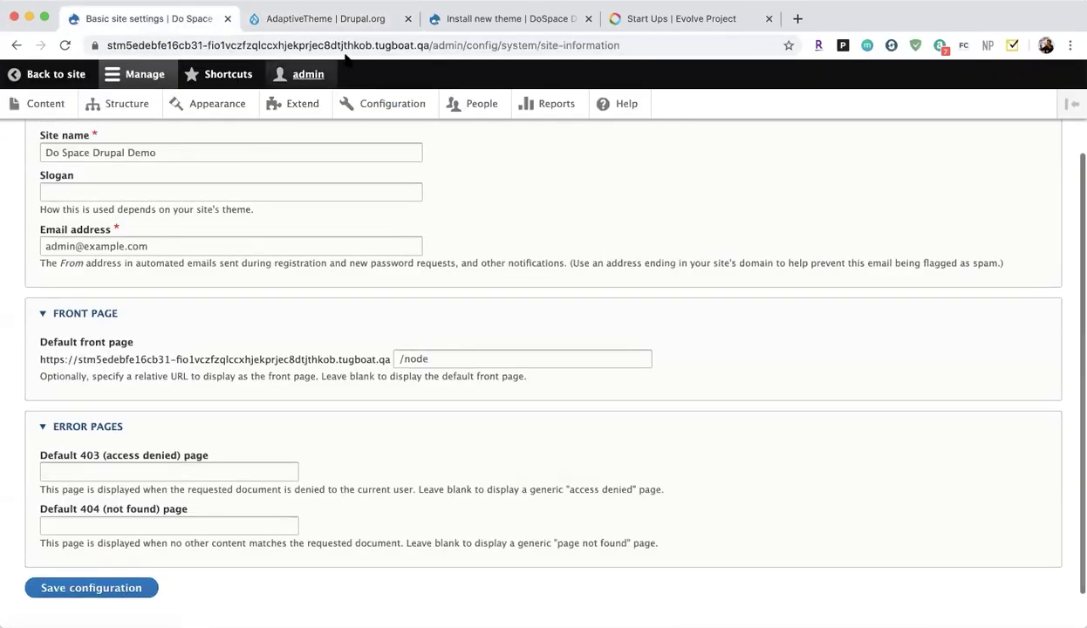
# Close site settings, paste the AdaptiveTheme archive URL into Install from a URL, and install it.
pyautogui.click(228, 19)
pyautogui.click(314, 23)
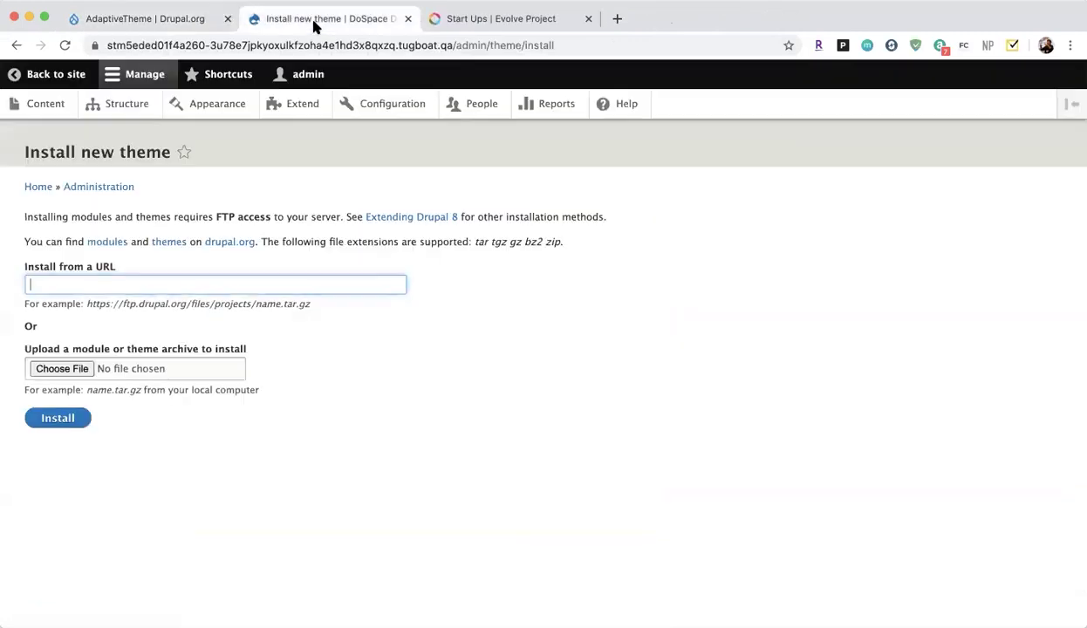
pyautogui.rightClick(319, 287)
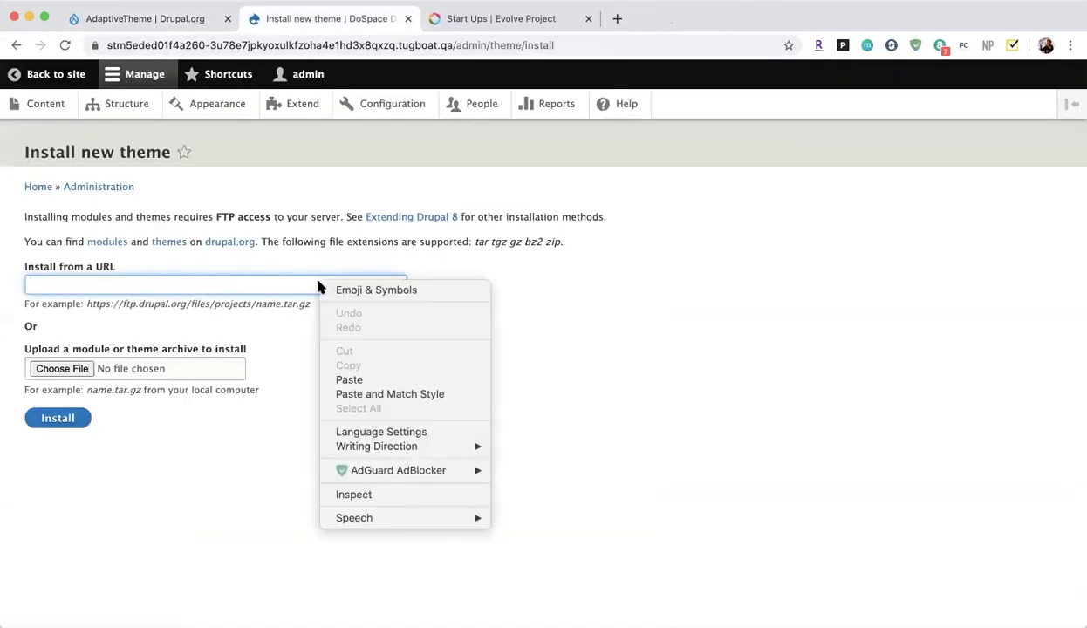
pyautogui.click(360, 379)
pyautogui.write('https://ftp.drupal.org/files/projects/adaptivetheme-8.x-3.1.tar.gz')
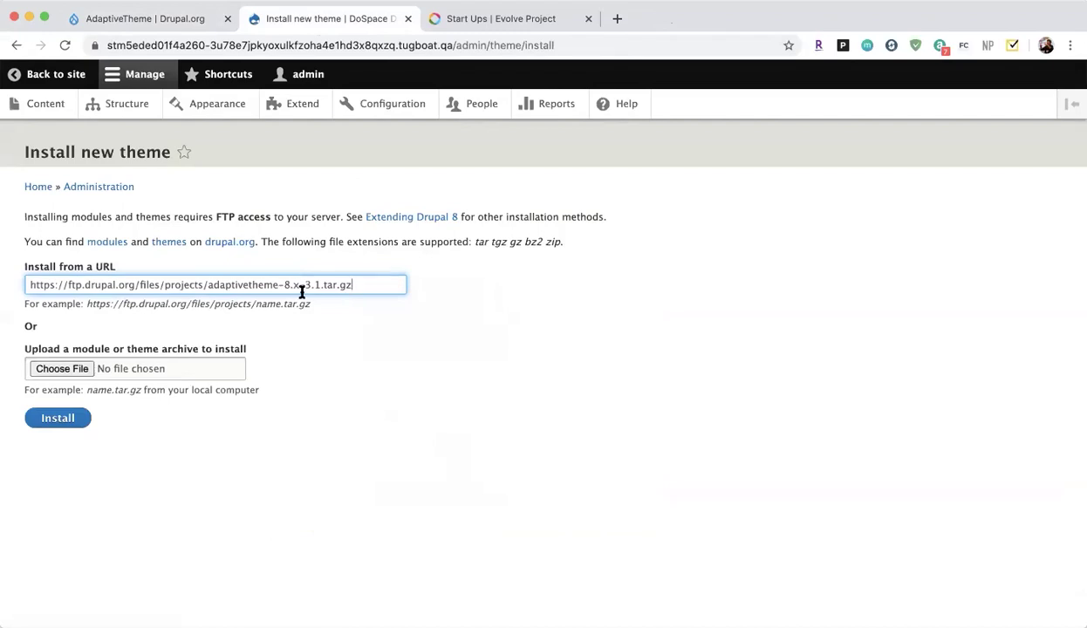
pyautogui.click(38, 422)
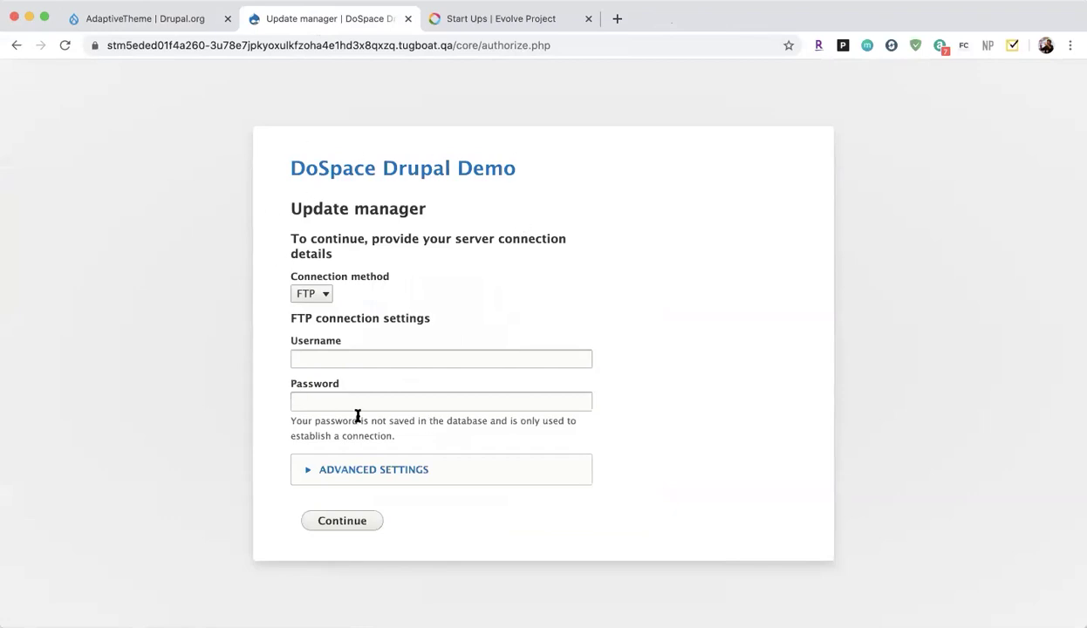
# Submit the FTP connection form with username admin and the account password.
pyautogui.click(349, 355)
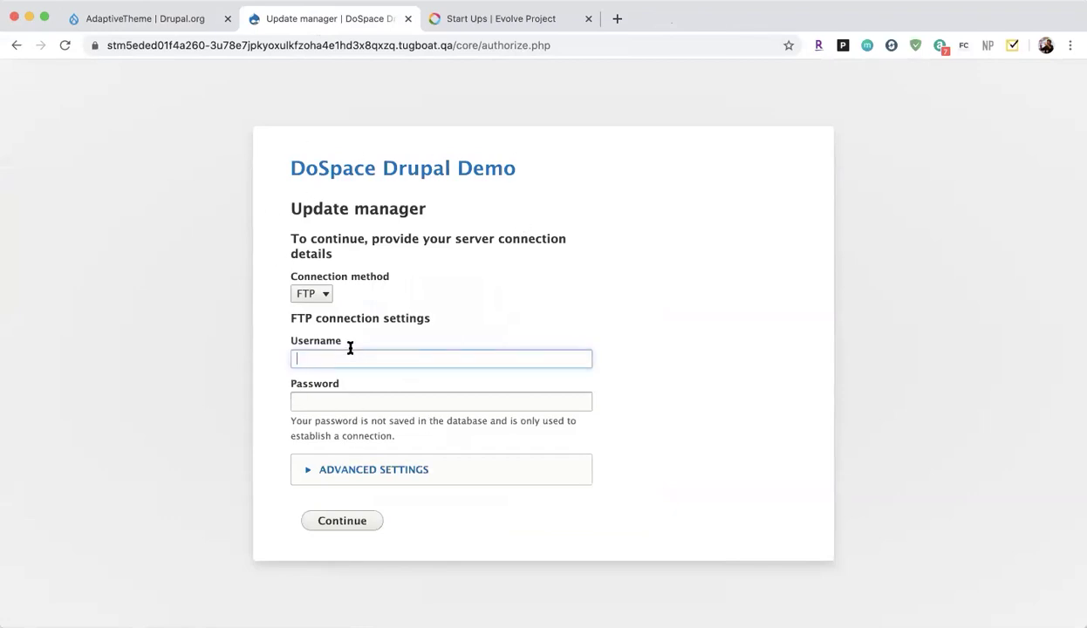
pyautogui.write('admin')
pyautogui.press('Tab')
pyautogui.write('admin')
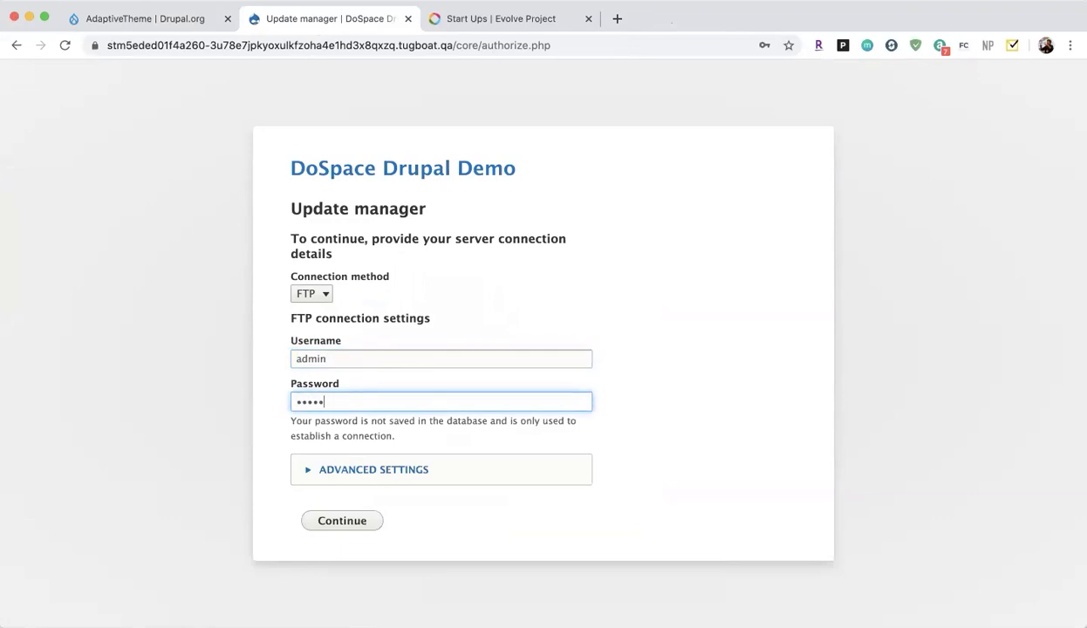
pyautogui.click(343, 522)
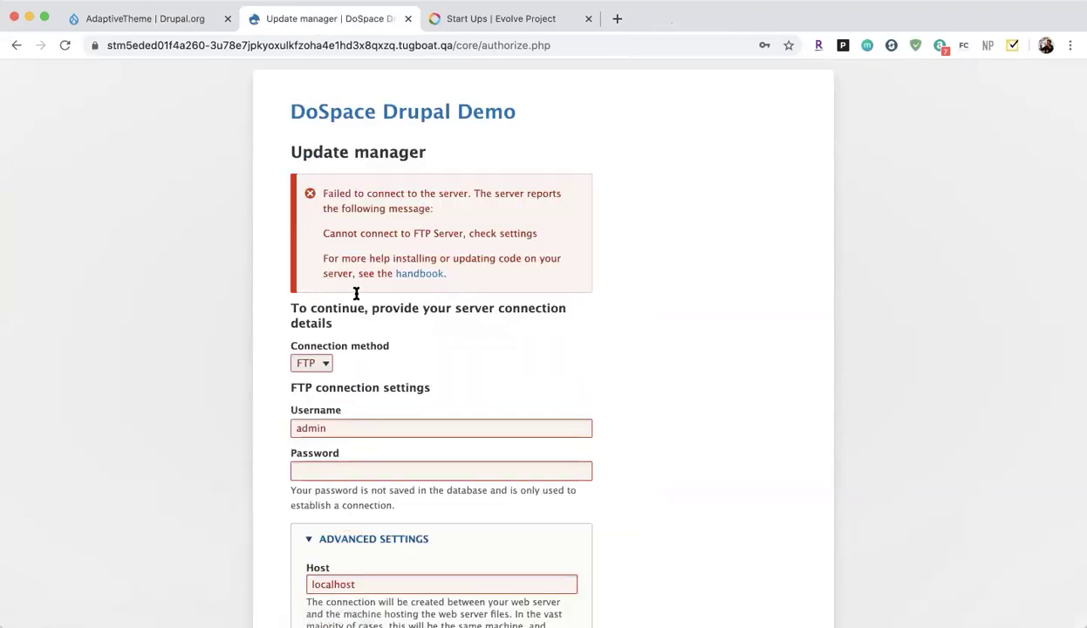
# After the connection error, go back twice to the Install new theme page.
pyautogui.scroll(-4, 476, 177)
pyautogui.scroll(3, 300, 352)
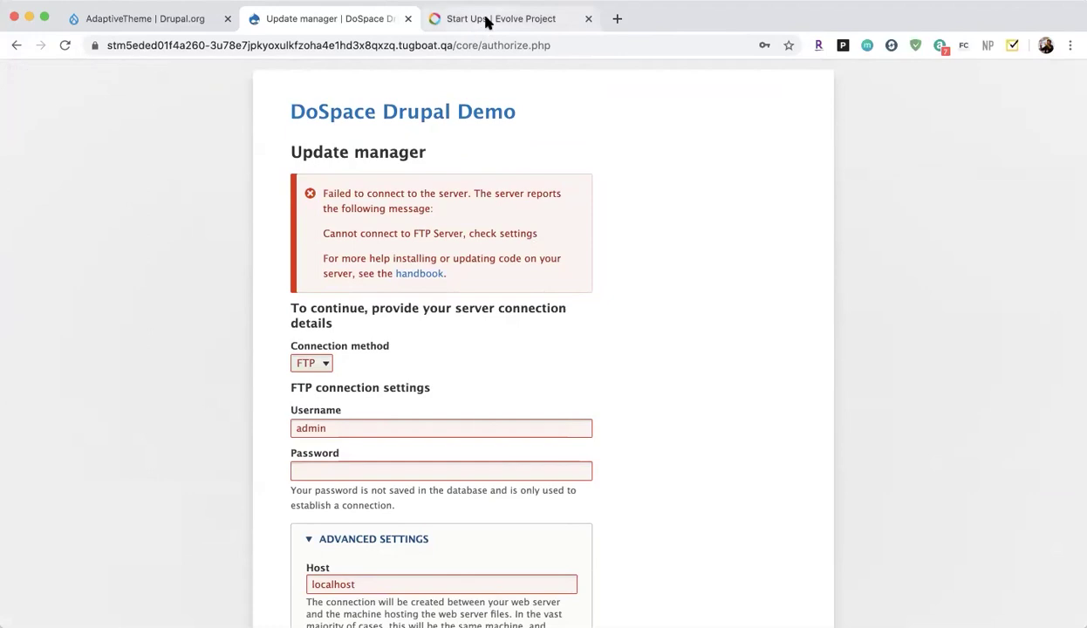
pyautogui.click(16, 46)
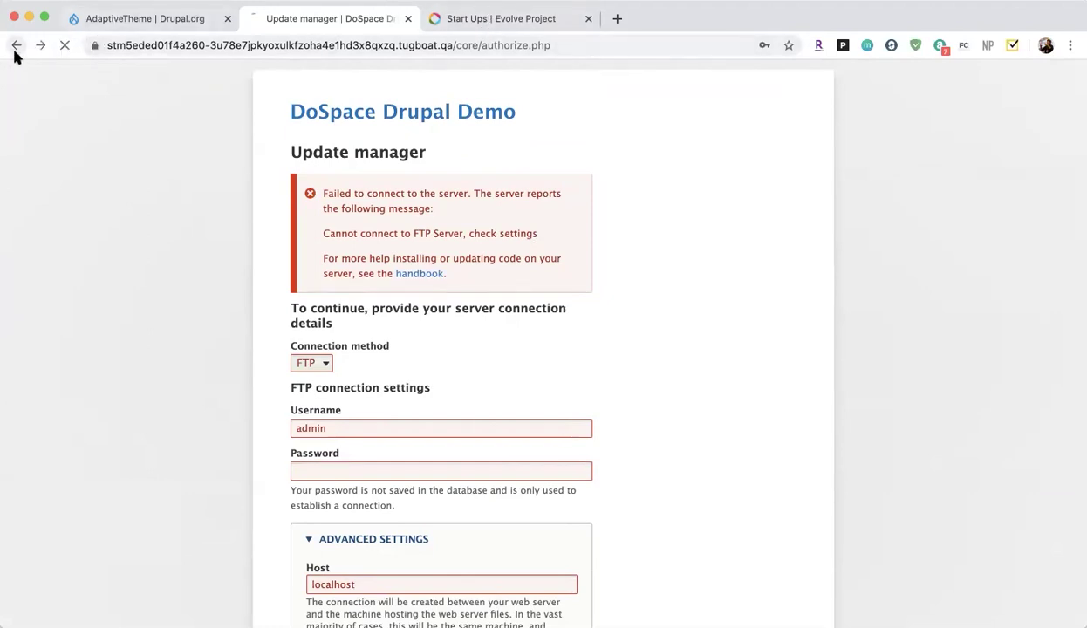
pyautogui.click(16, 48)
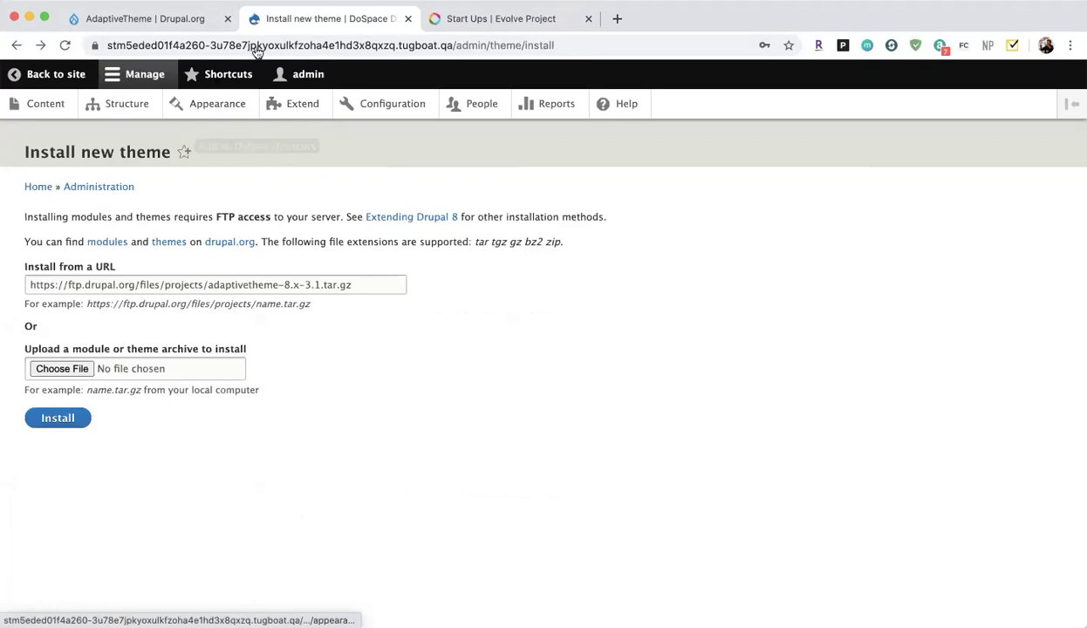
# Paste the AdaptiveTheme 8.x-3.1 tar.gz URL into Extend's Install new module form, then open Content.
pyautogui.click(304, 105)
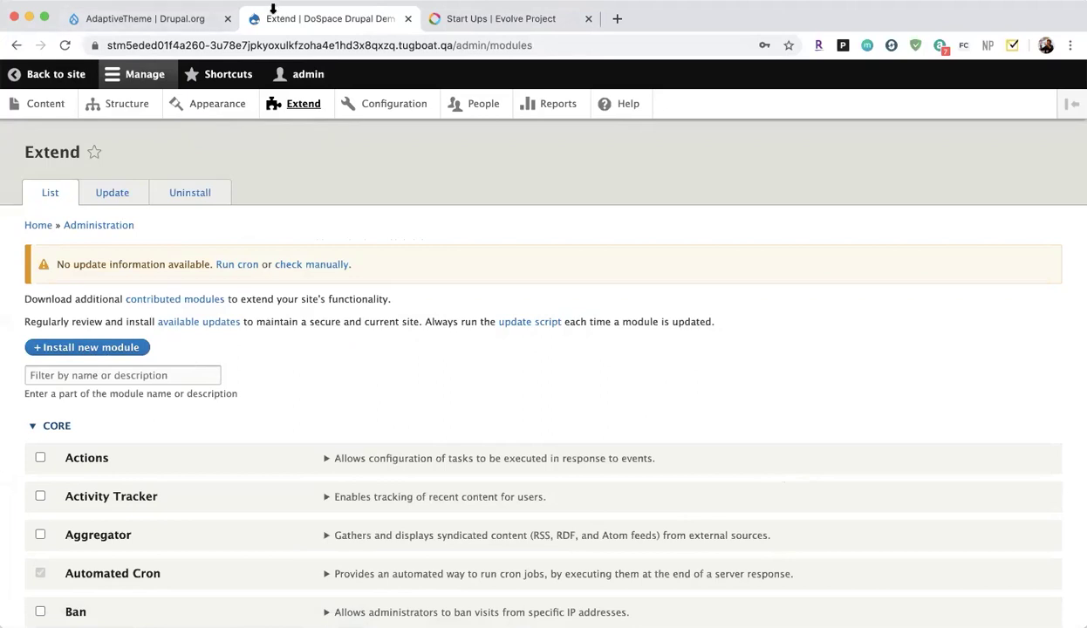
pyautogui.click(155, 19)
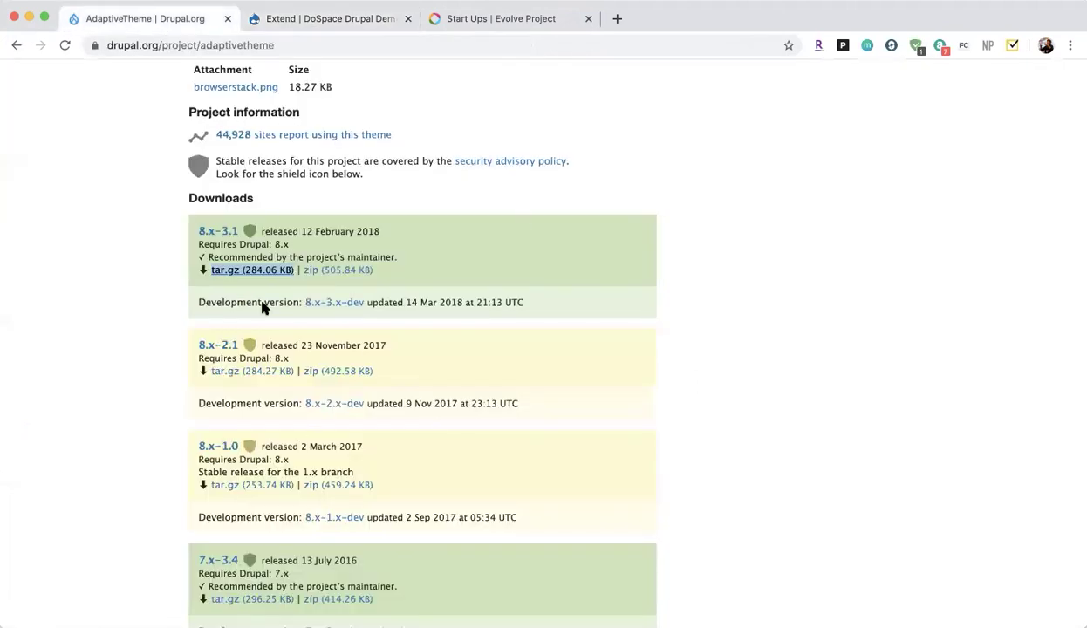
pyautogui.click(288, 21)
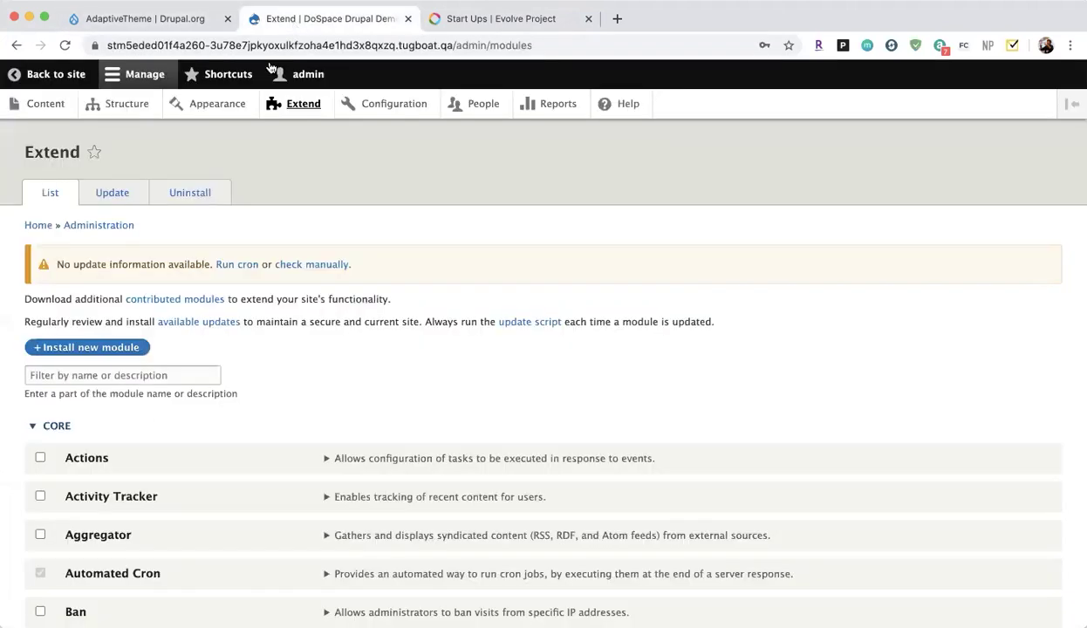
pyautogui.click(109, 349)
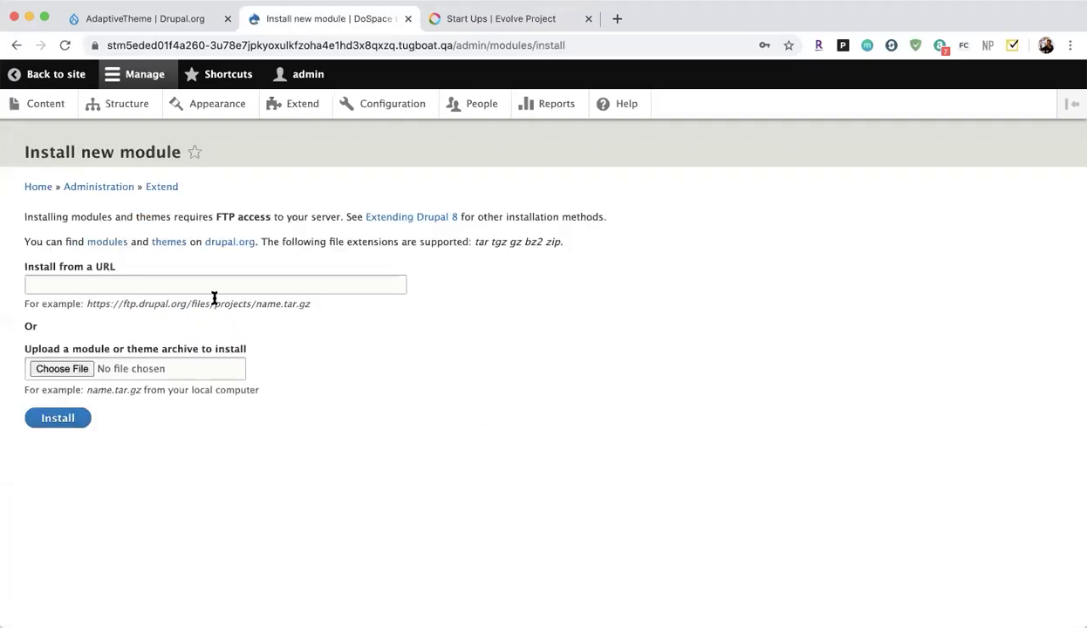
pyautogui.click(223, 292)
pyautogui.write('https://ftp.drupal.org/files/projects/adaptivetheme-8.x-3.1.tar.gz')
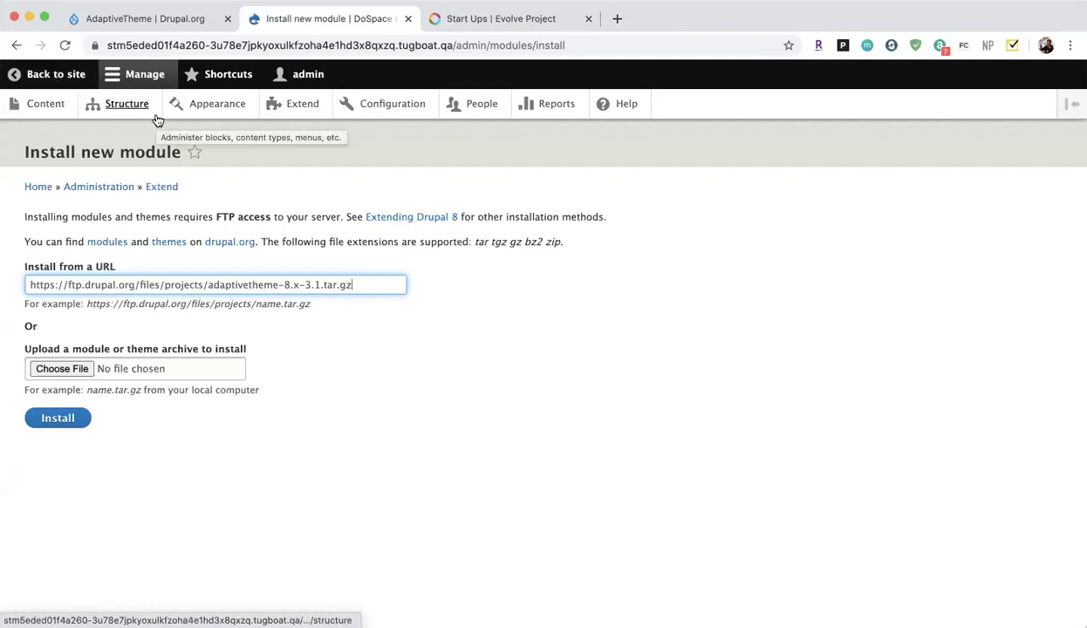
pyautogui.click(58, 109)
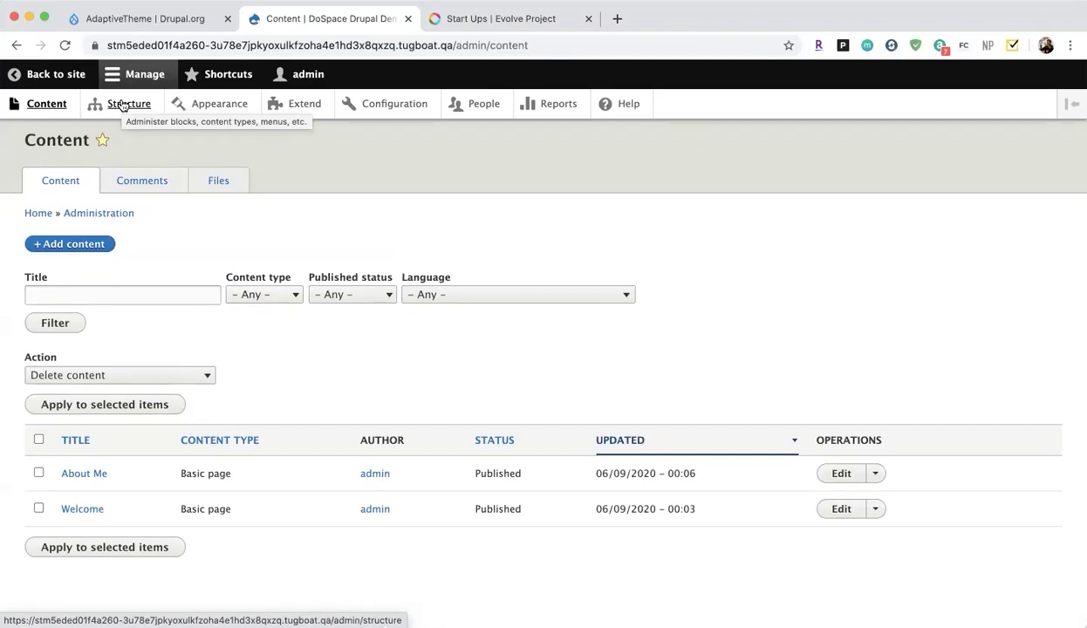
# Start a new content type under Structure > Content types and name it Recipes.
pyautogui.click(123, 104)
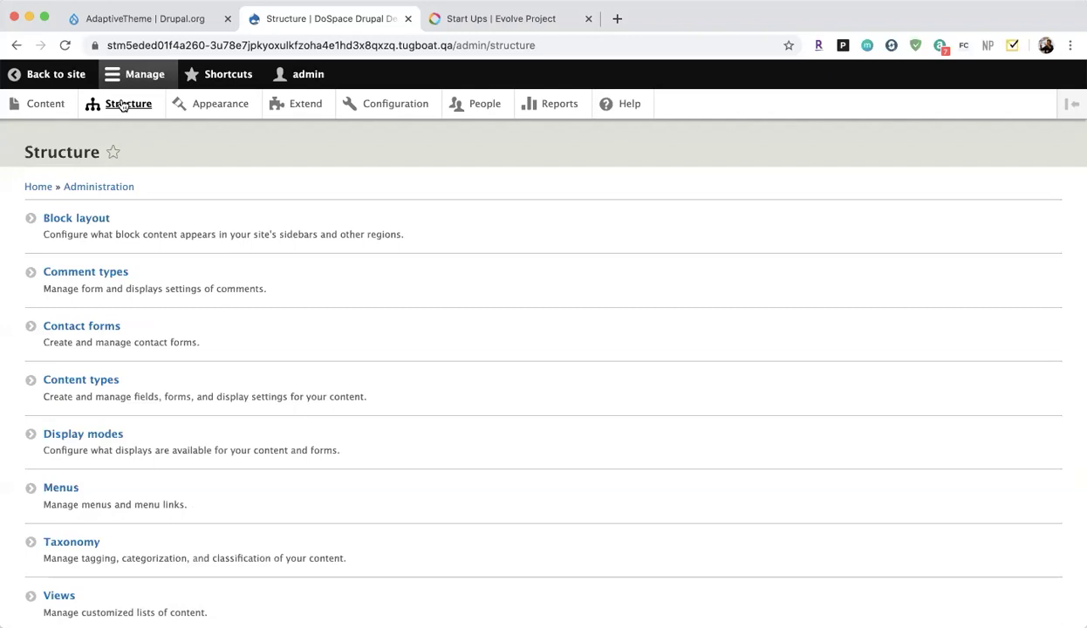
pyautogui.click(92, 385)
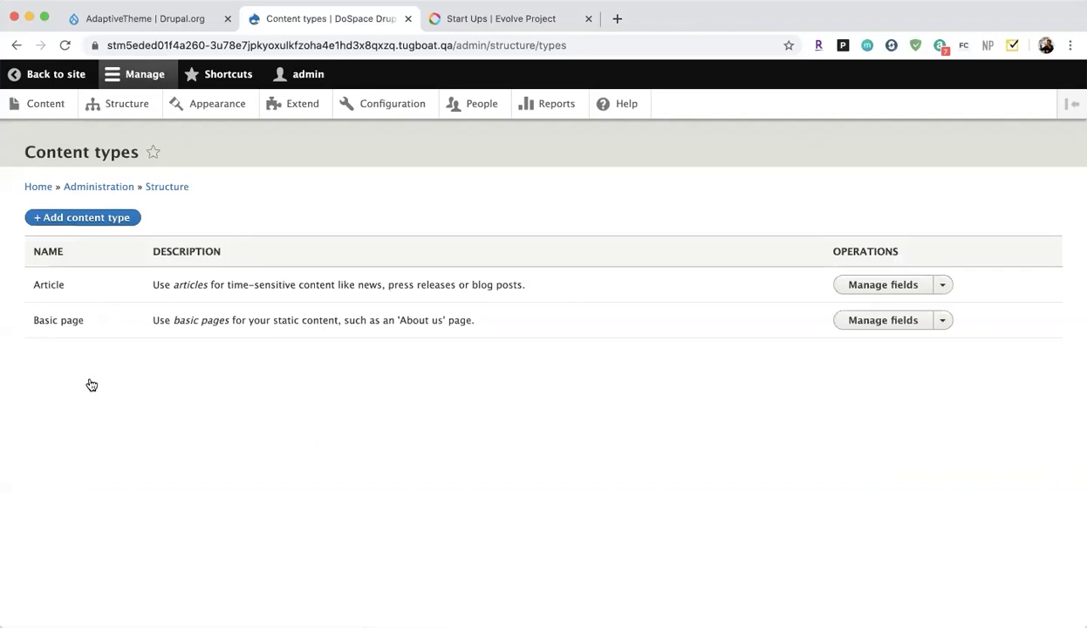
pyautogui.click(90, 224)
pyautogui.click(90, 248)
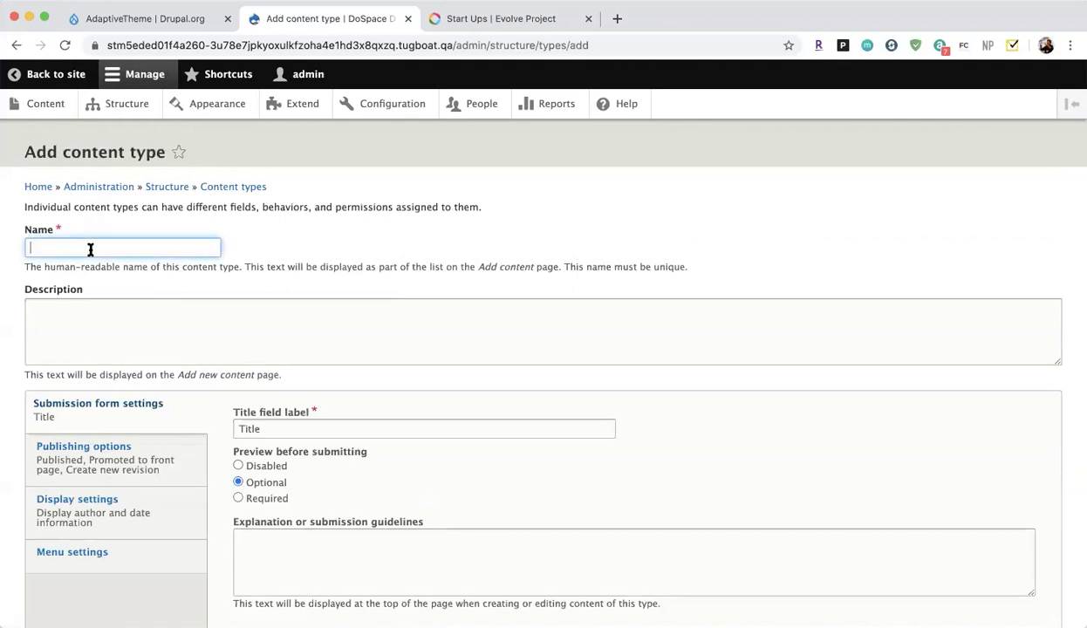
pyautogui.write('Rec')
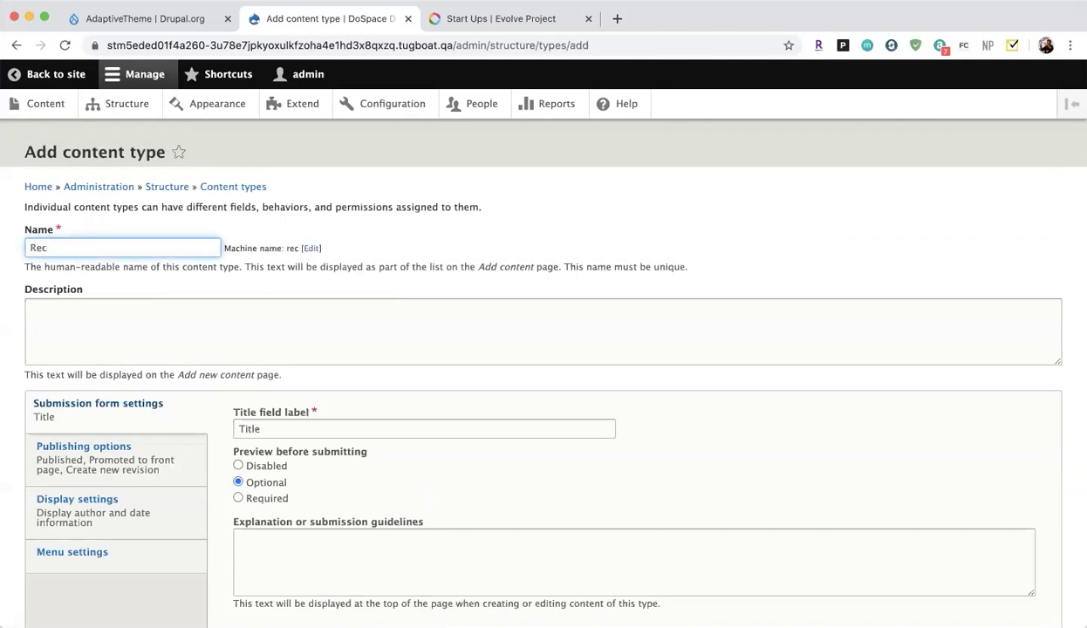
pyautogui.write('ipes')
pyautogui.press('BackSpace')
pyautogui.press('BackSpace')
pyautogui.press('BackSpace')
pyautogui.press('BackSpace')
pyautogui.press('BackSpace')
pyautogui.write('e')
pyautogui.press('BackSpace')
pyautogui.write('ipe')
pyautogui.rightClick(54, 246)
pyautogui.click(81, 251)
# Add the description 'This is my secret cooking ideas.' and save, moving to manage fields.
pyautogui.click(116, 331)
pyautogui.write('This i')
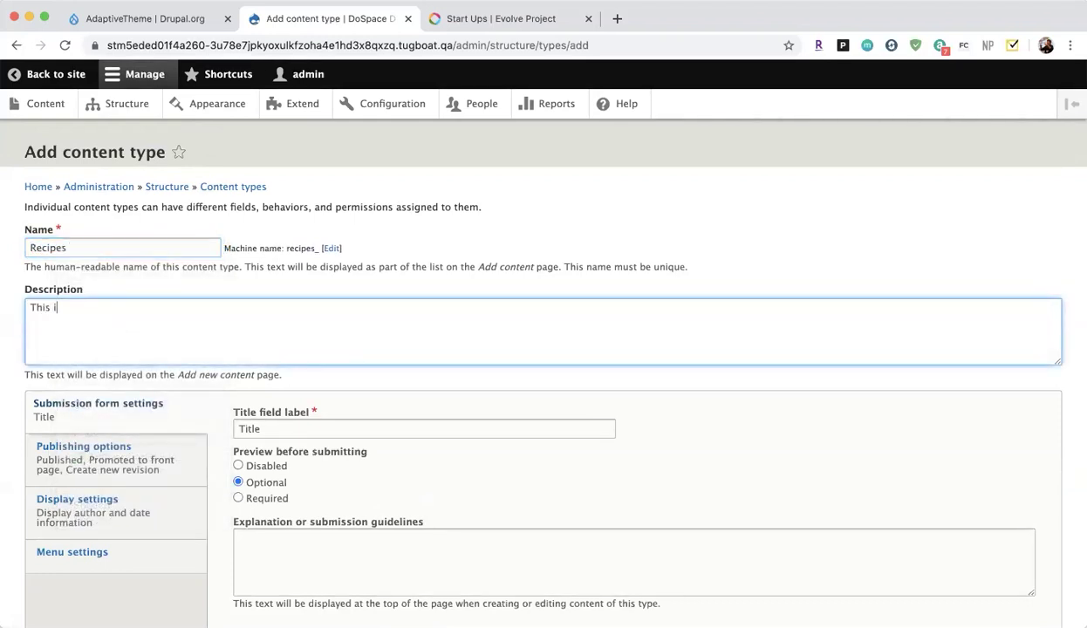
pyautogui.write('s my secret cooking ideas.')
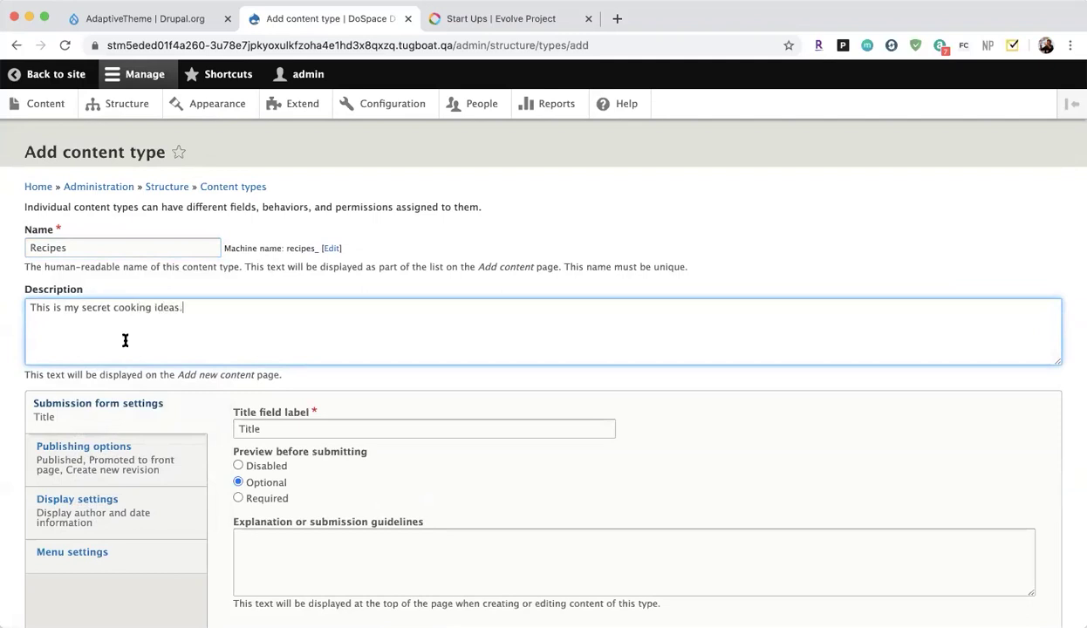
pyautogui.scroll(-1, 187, 423)
pyautogui.scroll(-3, 188, 423)
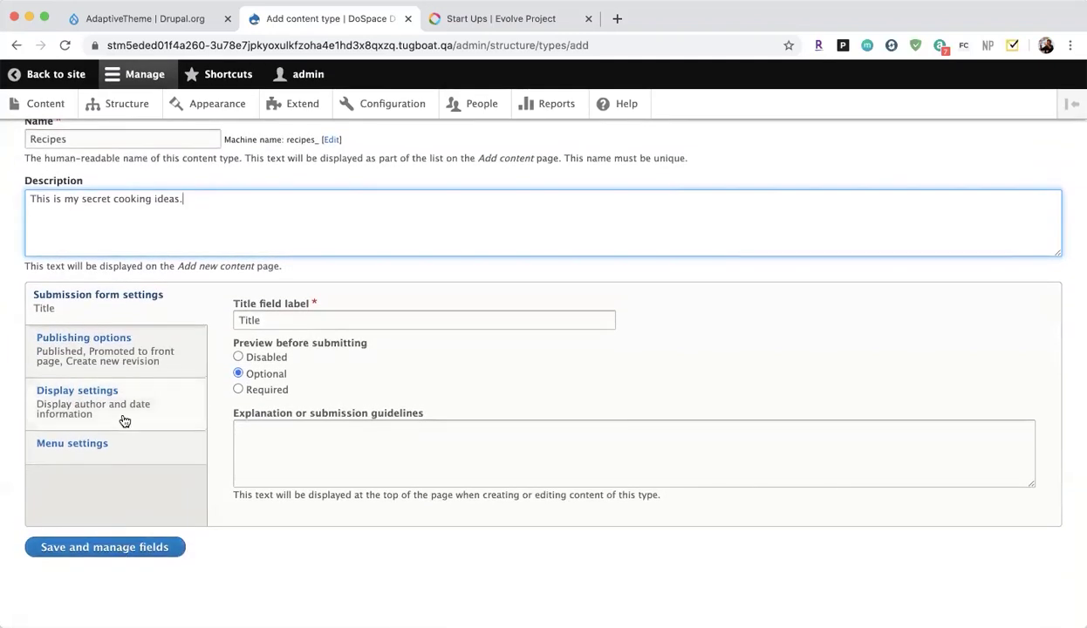
pyautogui.click(112, 540)
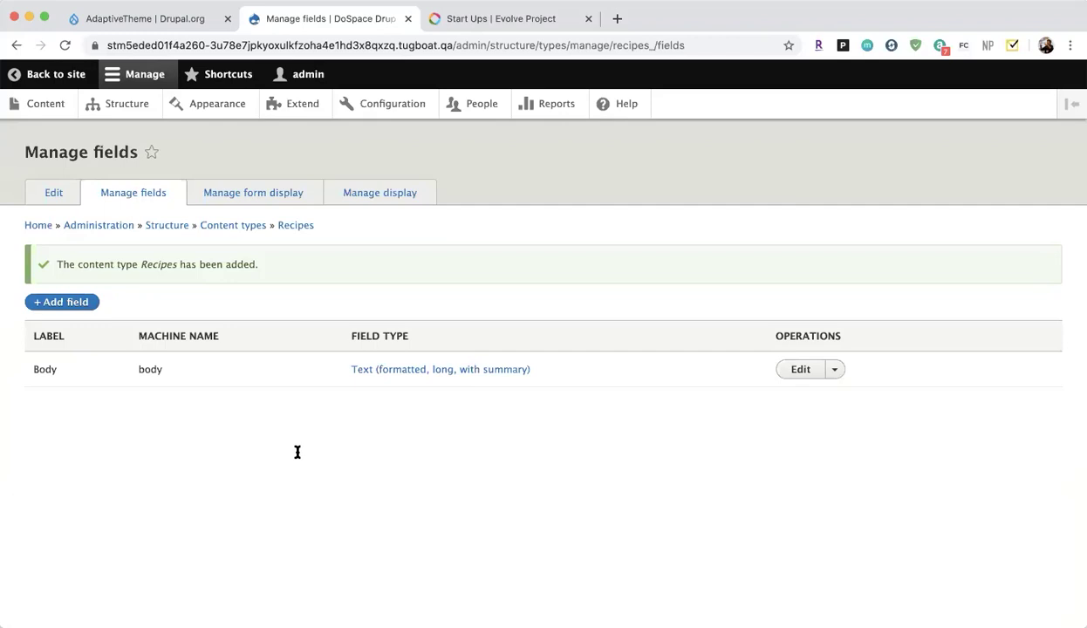
# Begin a new field on Recipes and expand the 'Select a field type' dropdown.
pyautogui.click(52, 303)
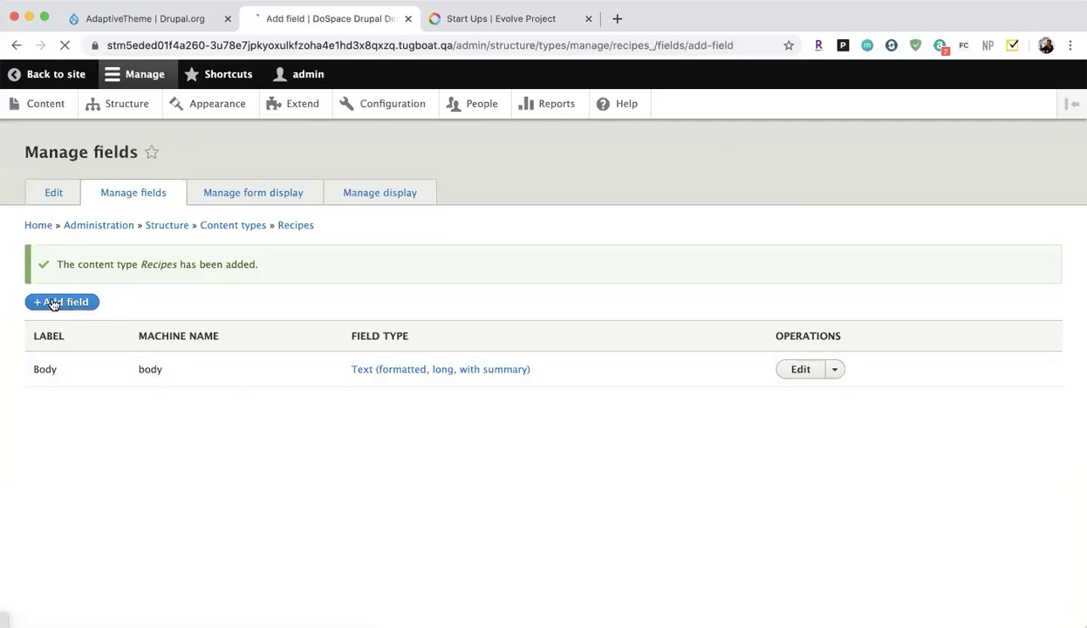
pyautogui.click(145, 233)
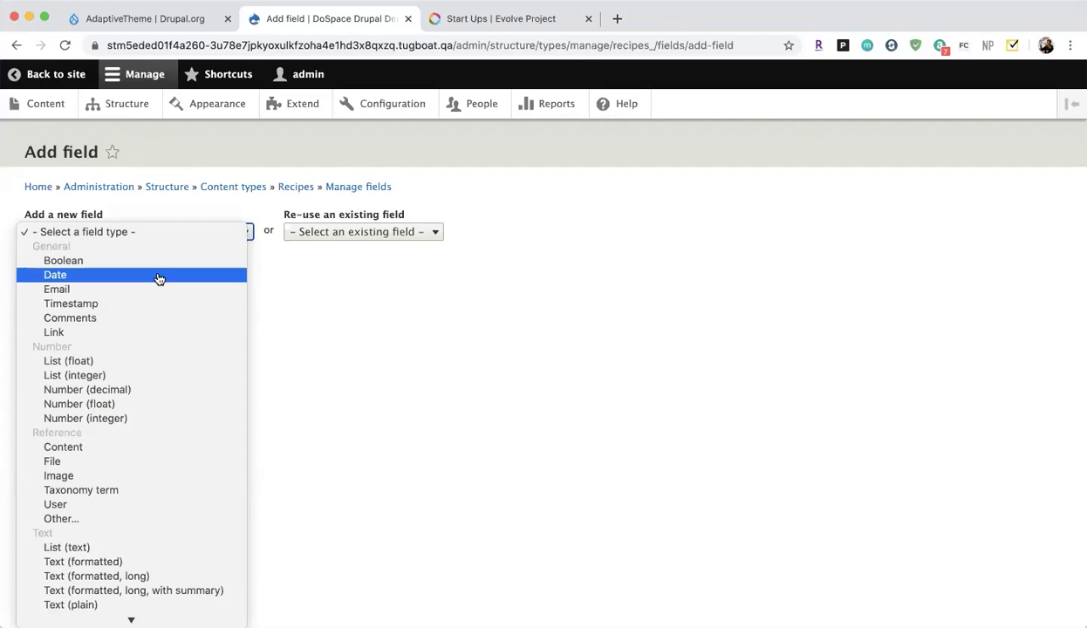
# Search 'foodnetwork recipee' in a new tab and open Food Network's zucchini recipes collection.
pyautogui.click(615, 19)
pyautogui.click(615, 19)
pyautogui.write('fo')
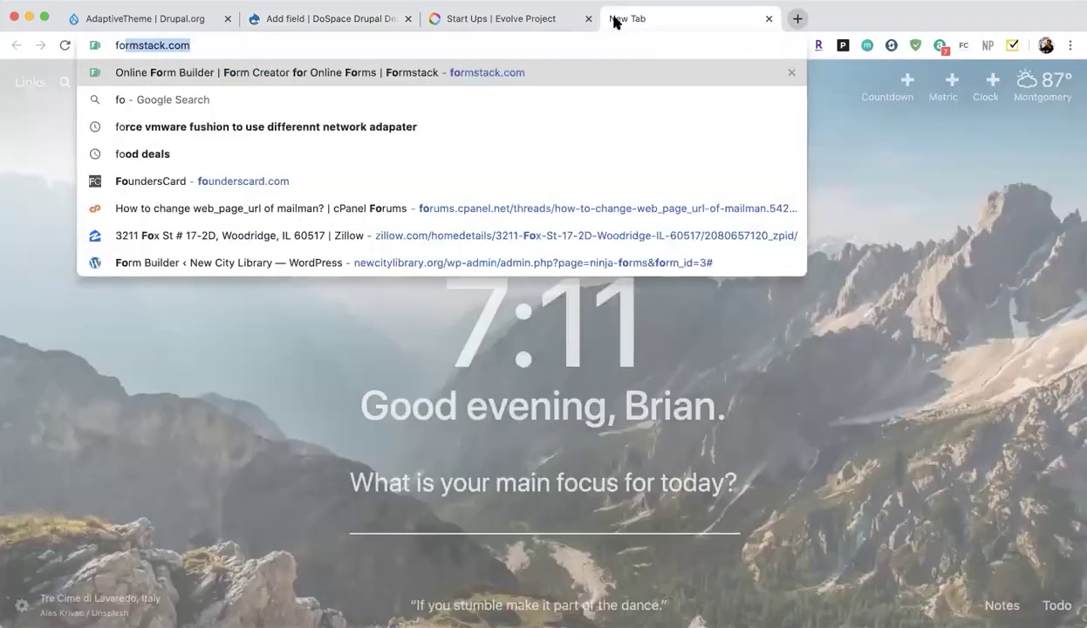
pyautogui.write('odnetwork recipee')
pyautogui.press('Return')
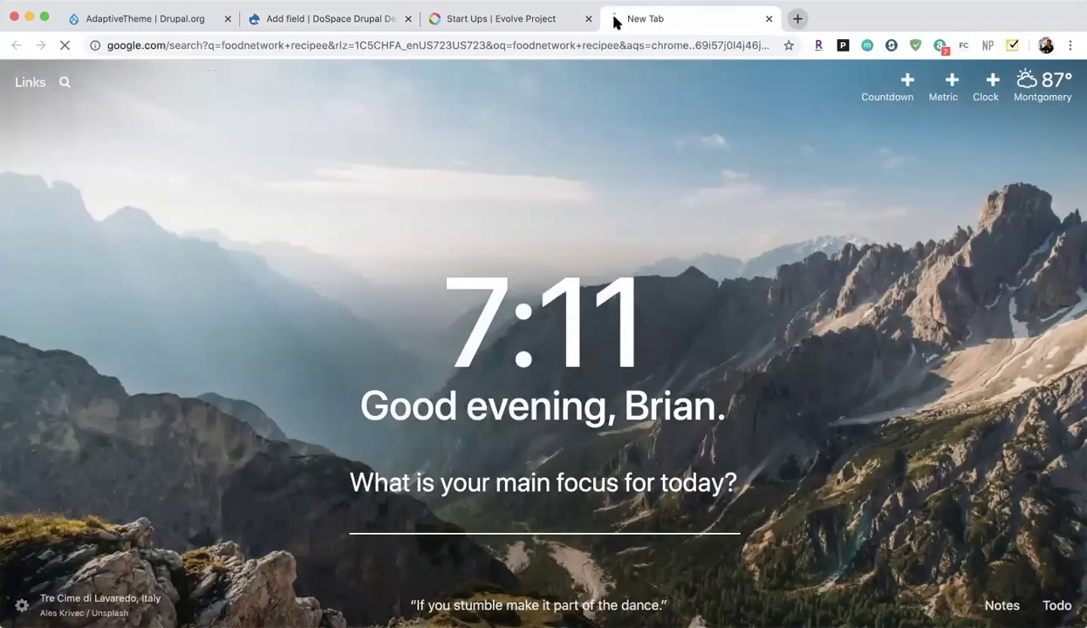
pyautogui.click(204, 270)
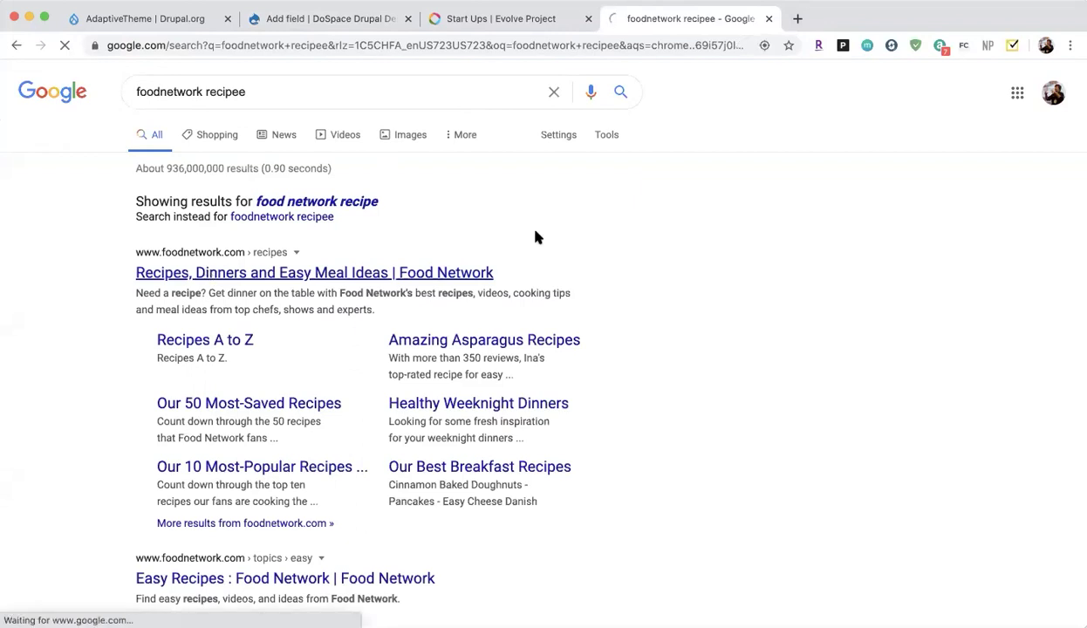
pyautogui.scroll(-4, 270, 327)
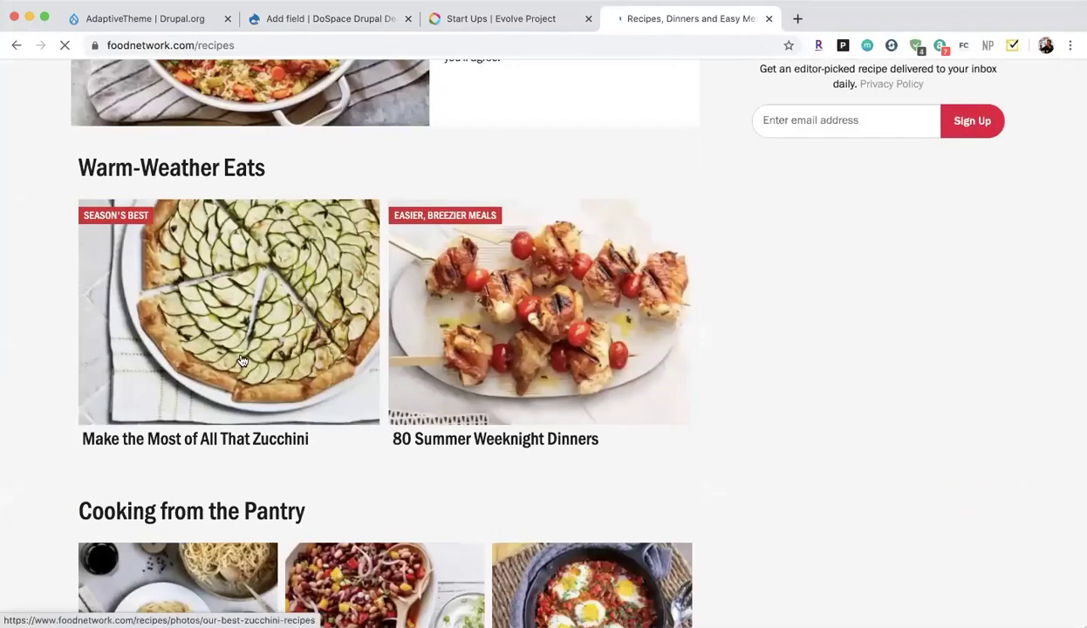
pyautogui.click(240, 363)
# Open the Zucchini Tart recipe, review its ingredients and directions, then return to Drupal.
pyautogui.scroll(-10, 281, 479)
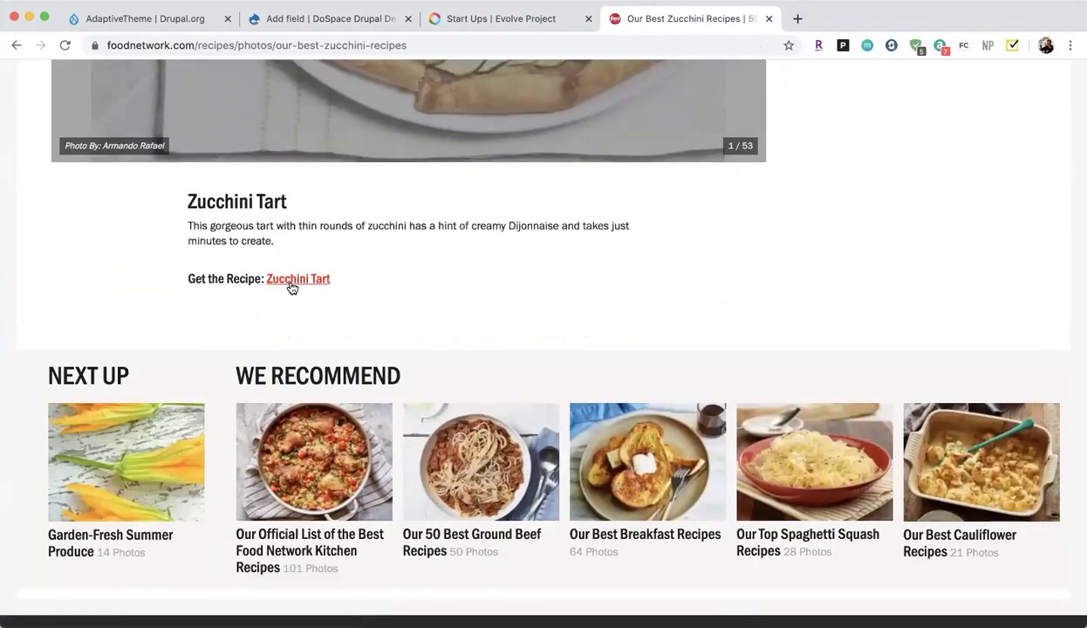
pyautogui.click(292, 286)
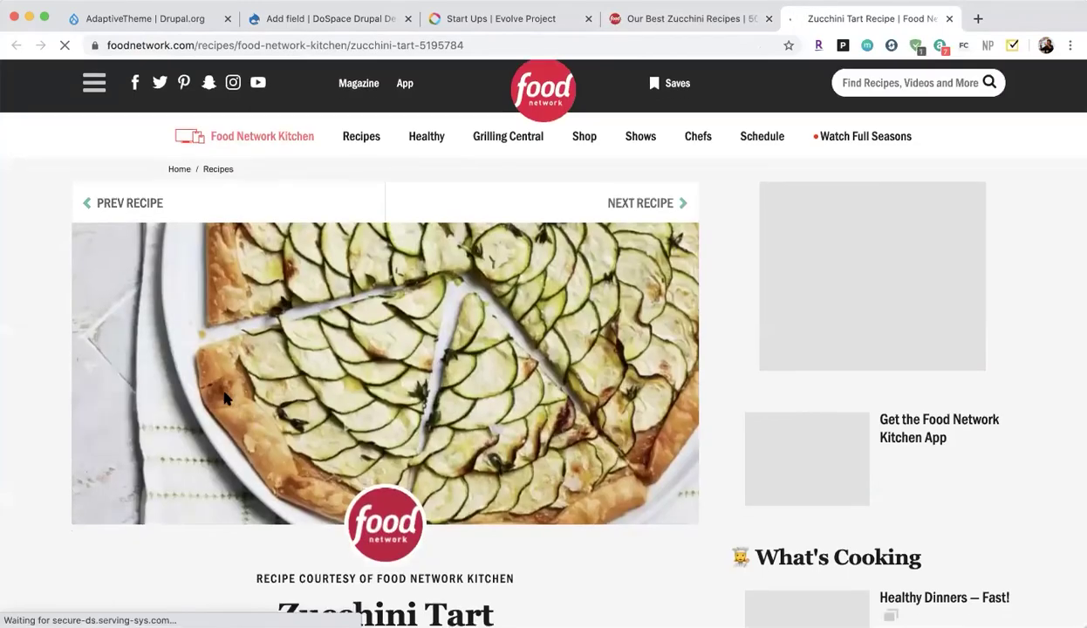
pyautogui.scroll(-3, 228, 586)
pyautogui.scroll(-3, 228, 585)
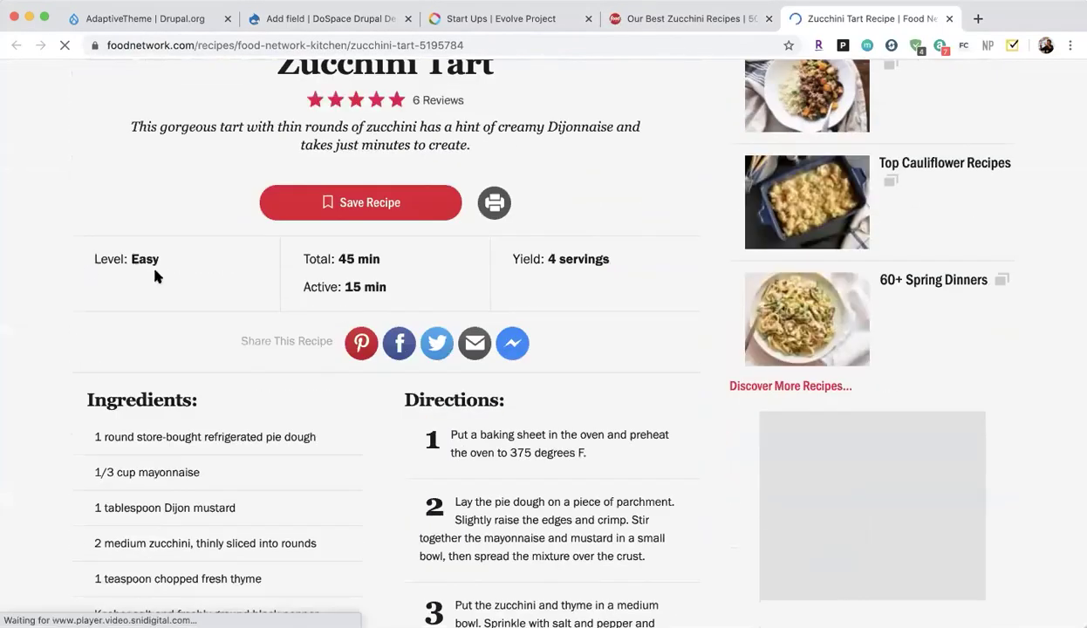
pyautogui.scroll(-3, 329, 565)
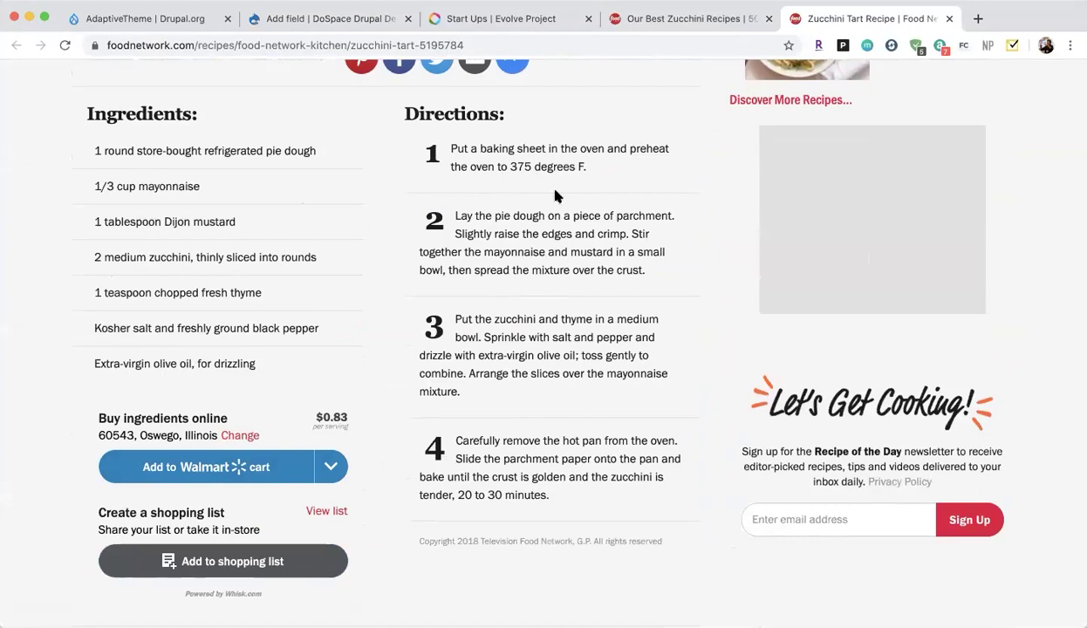
pyautogui.scroll(2, 418, 184)
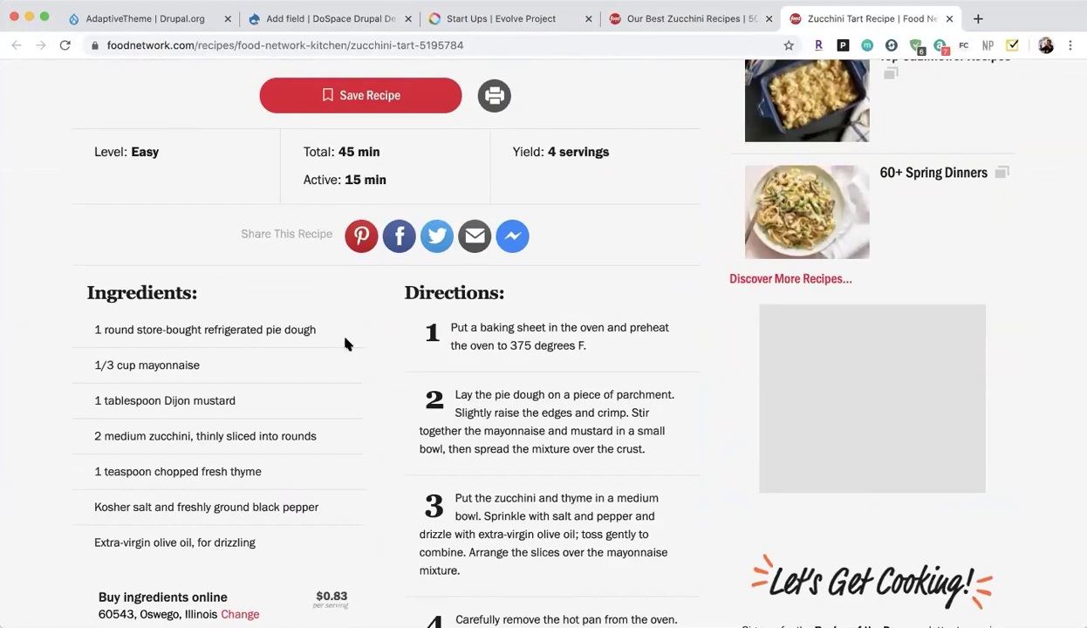
pyautogui.click(301, 19)
# Create a Text (formatted) field labelled Ingredients on Recipes.
pyautogui.click(218, 232)
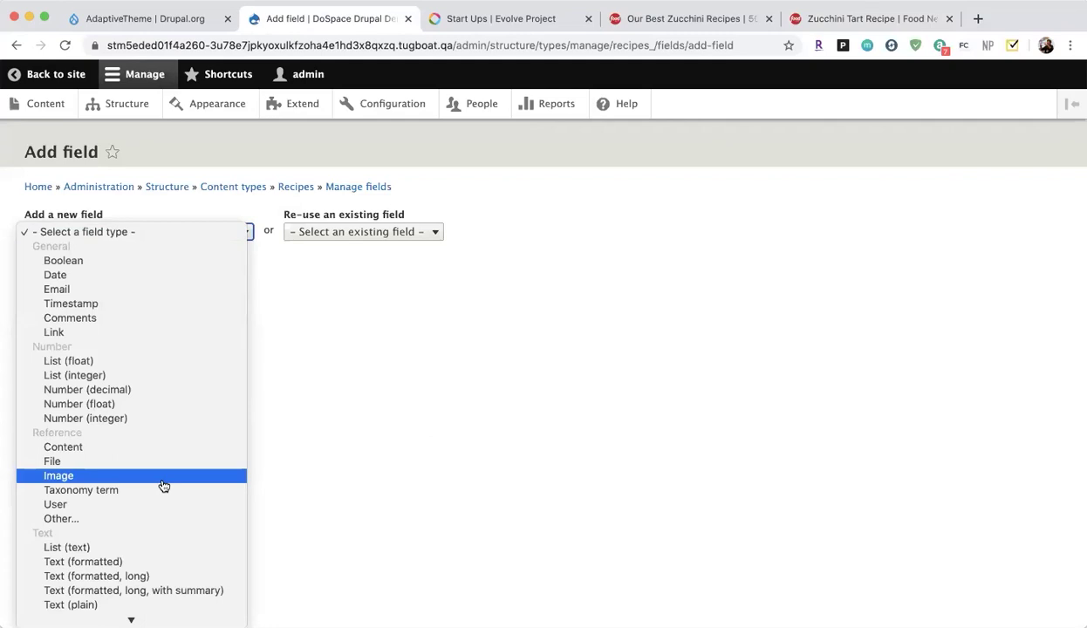
pyautogui.scroll(-1, 146, 556)
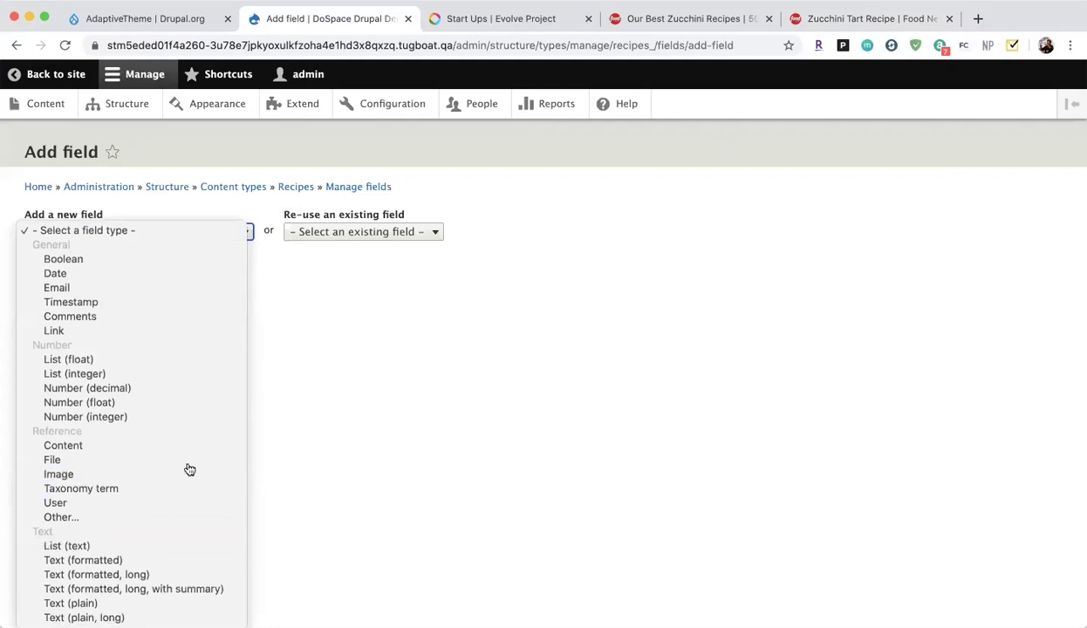
pyautogui.click(161, 563)
pyautogui.click(84, 285)
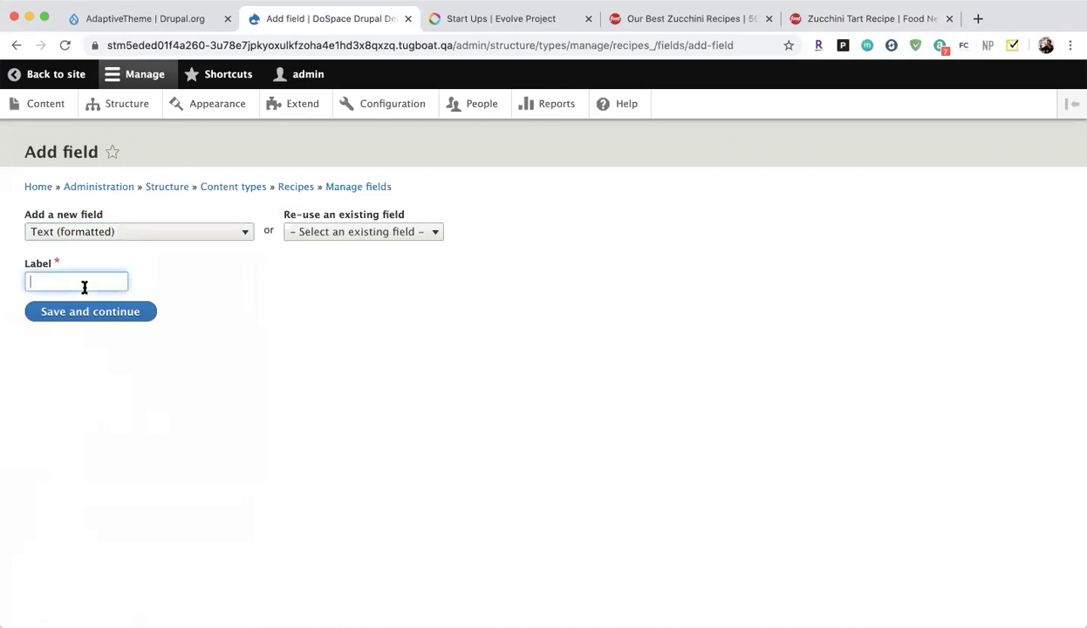
pyautogui.write('Ing')
pyautogui.press('BackSpace')
pyautogui.write('g')
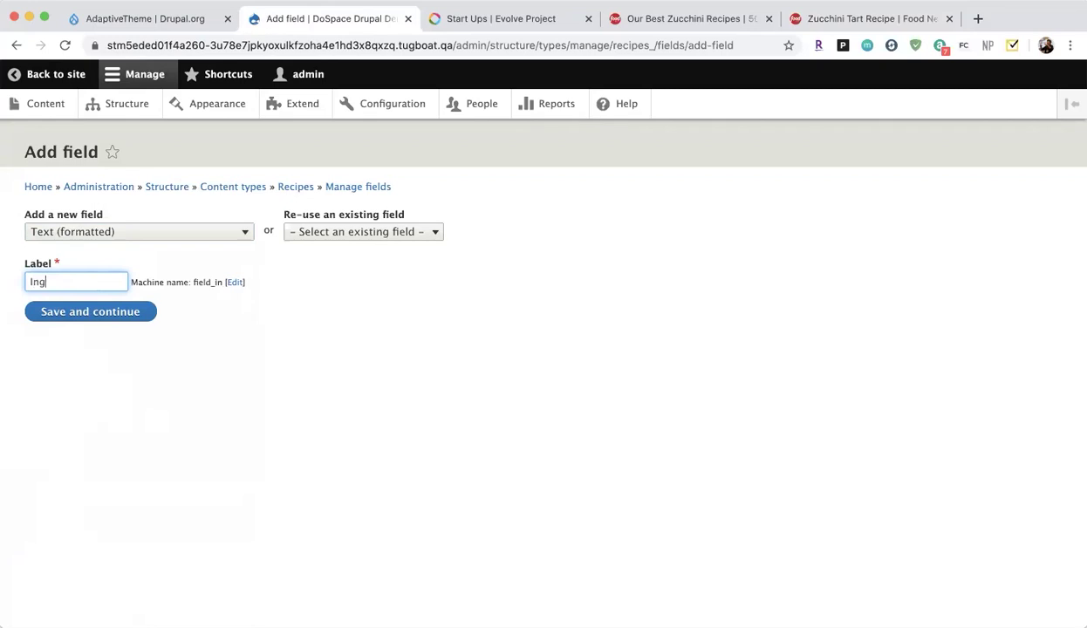
pyautogui.write('redients')
pyautogui.click(91, 313)
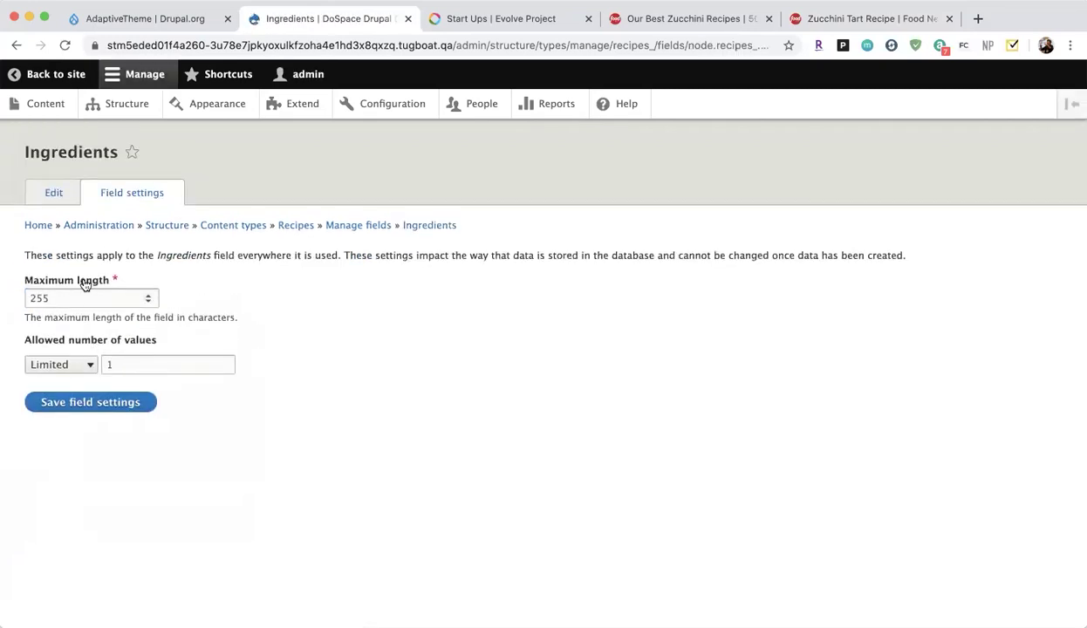
# Set Ingredients to allow Unlimited values and save the field settings.
pyautogui.click(67, 366)
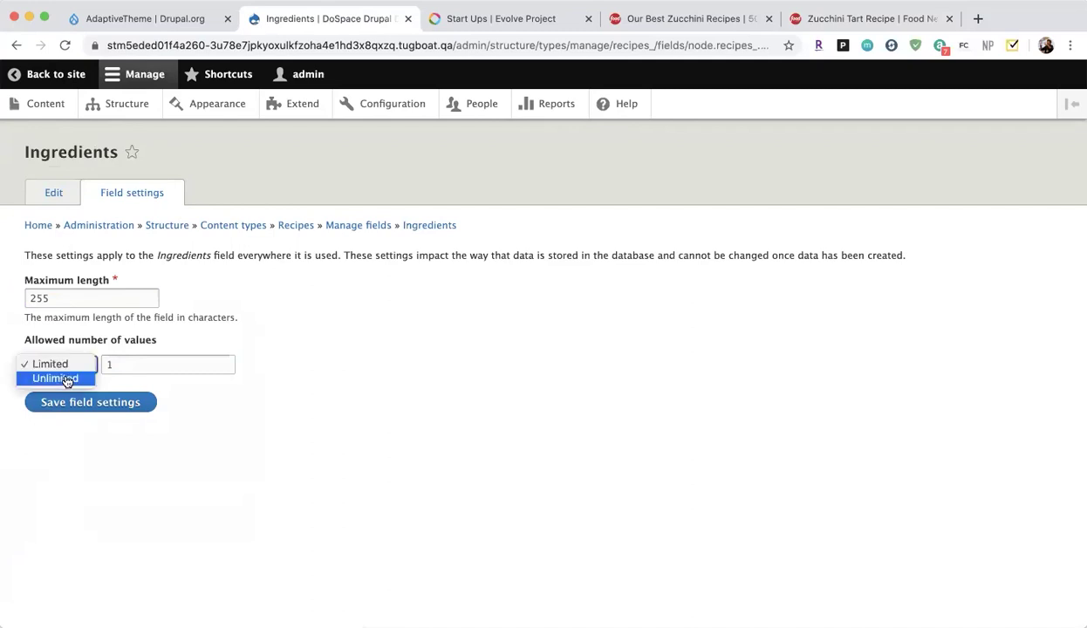
pyautogui.click(73, 381)
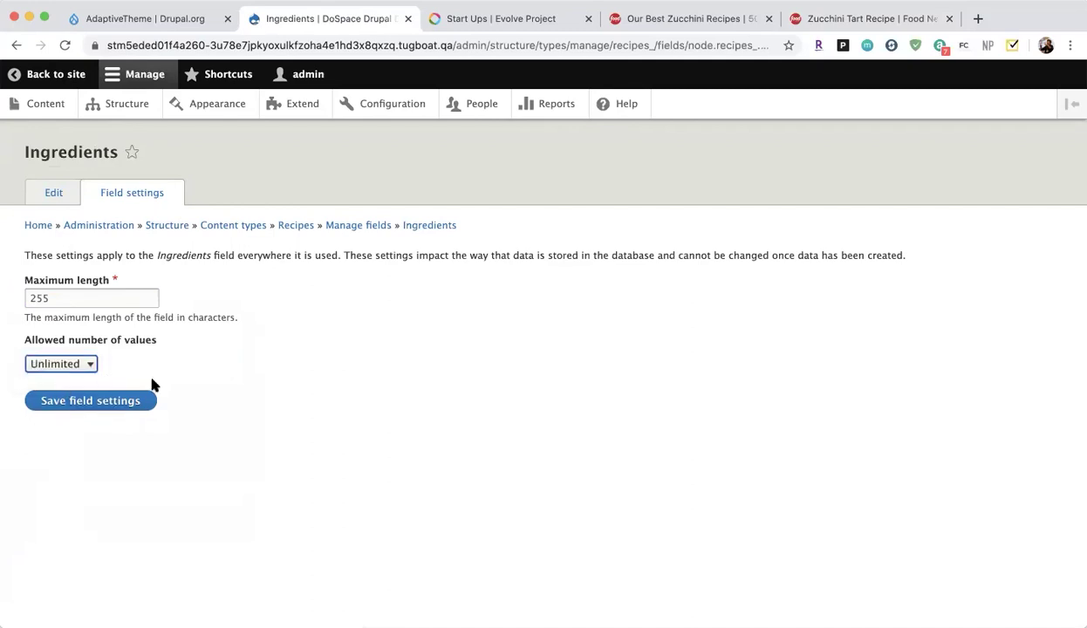
pyautogui.click(98, 400)
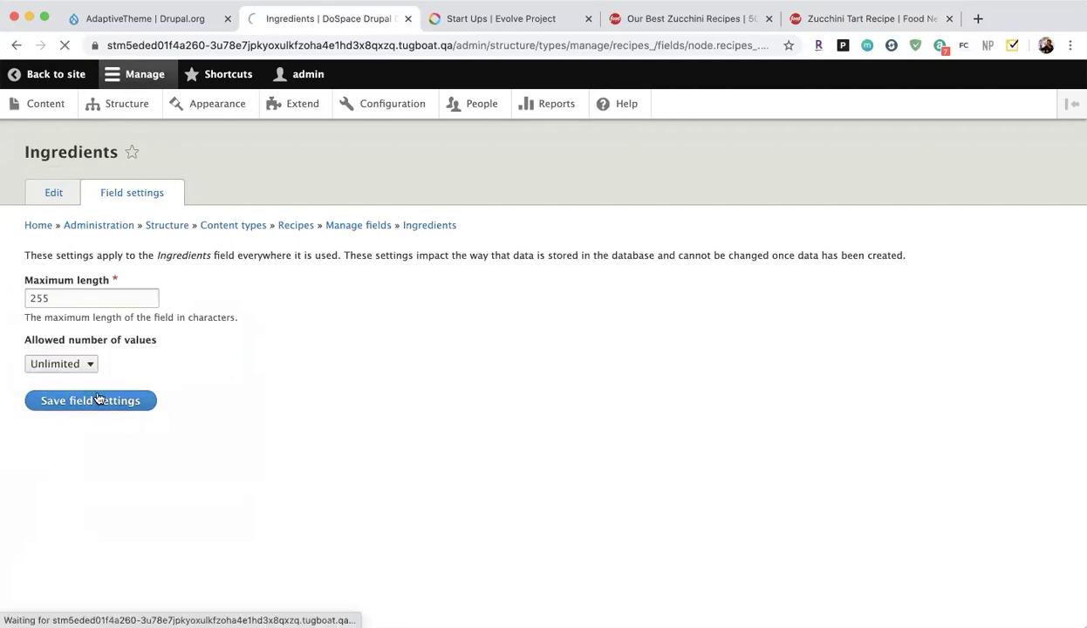
pyautogui.scroll(-10, 213, 399)
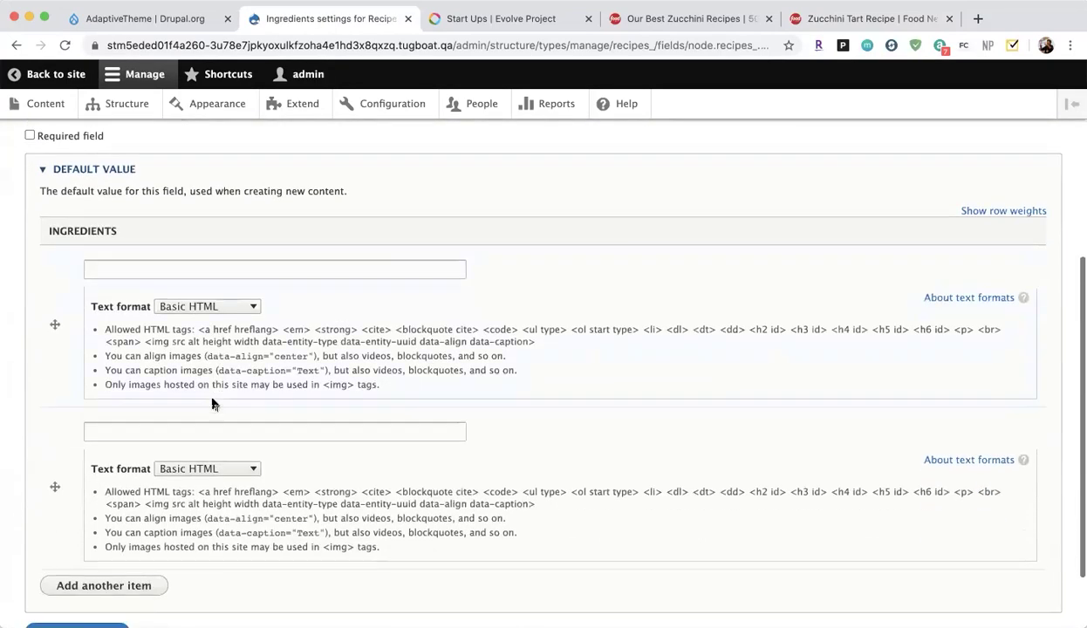
pyautogui.scroll(3, 256, 476)
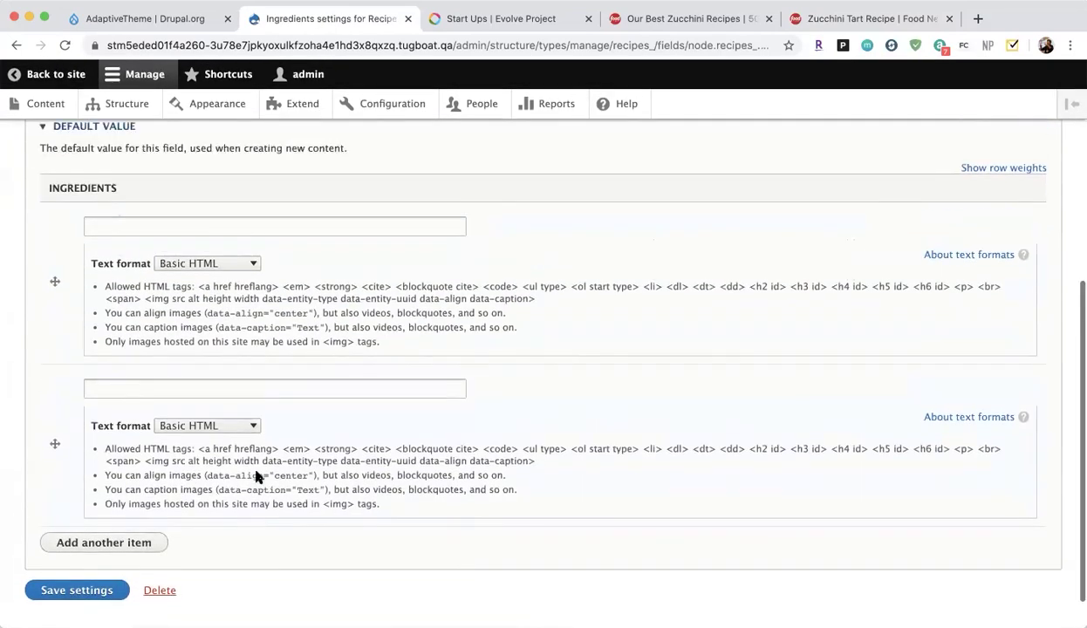
pyautogui.scroll(5, 118, 285)
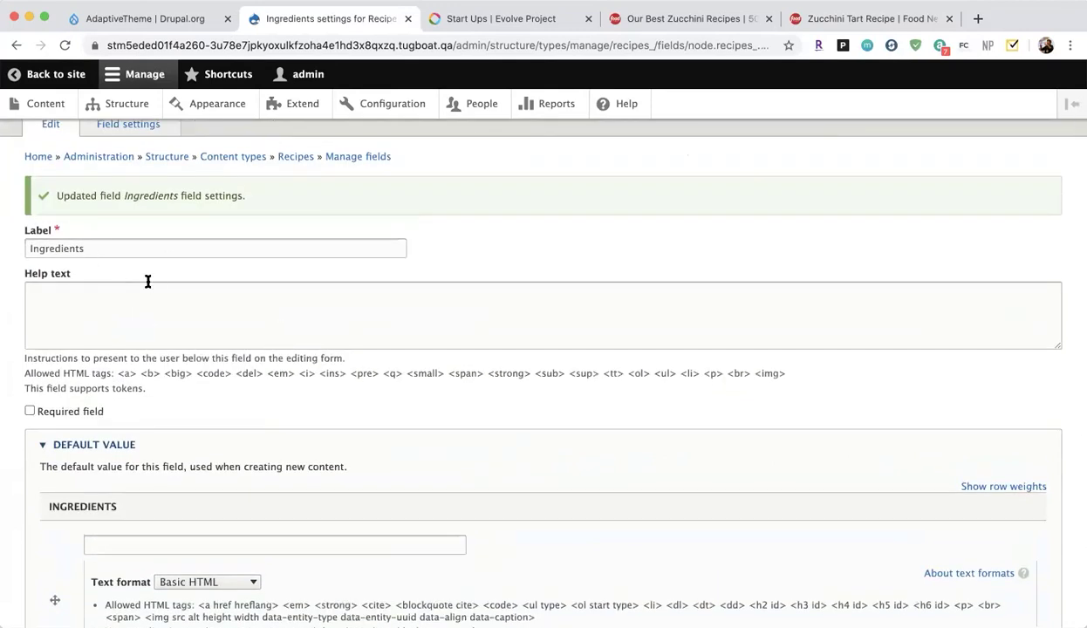
pyautogui.scroll(-3, 140, 542)
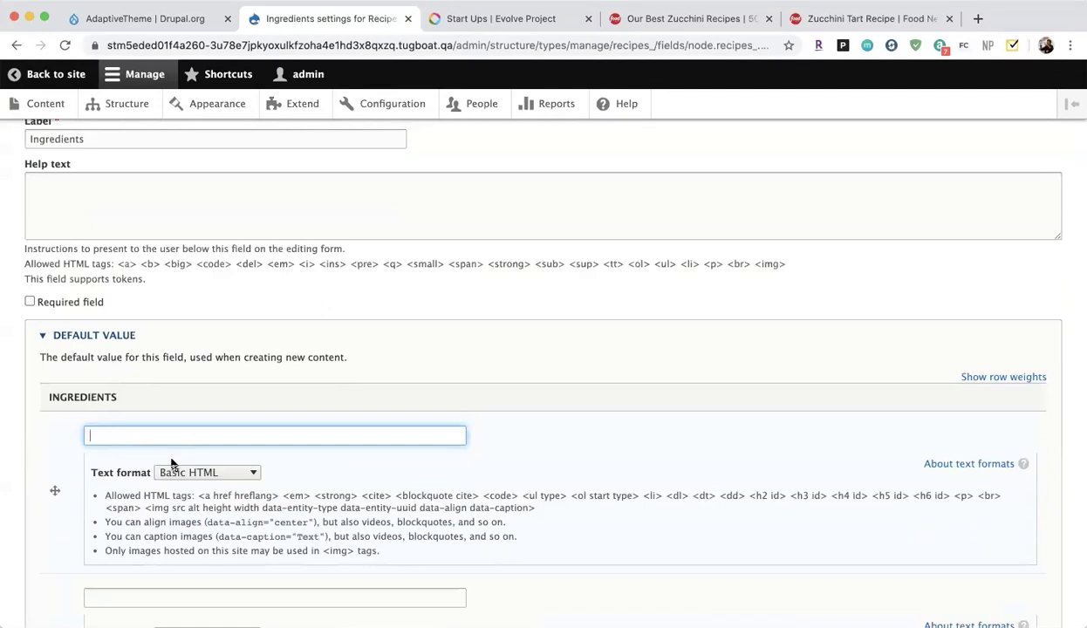
pyautogui.scroll(-5, 172, 436)
pyautogui.click(65, 546)
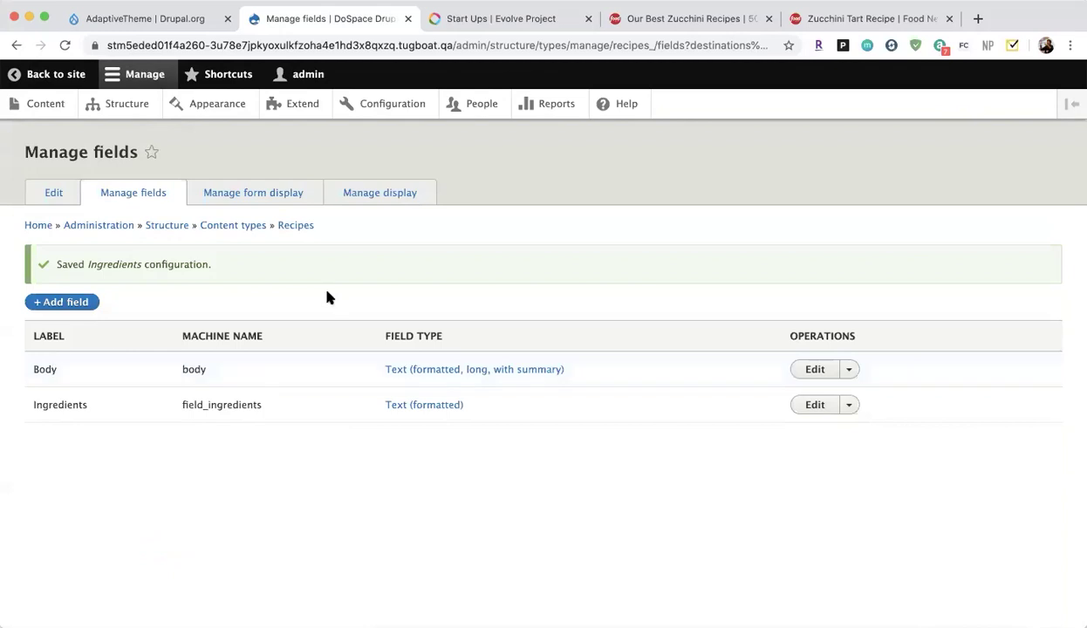
# Add an Image field labelled Final Picture to Recipes and save its field settings.
pyautogui.click(71, 302)
pyautogui.click(121, 232)
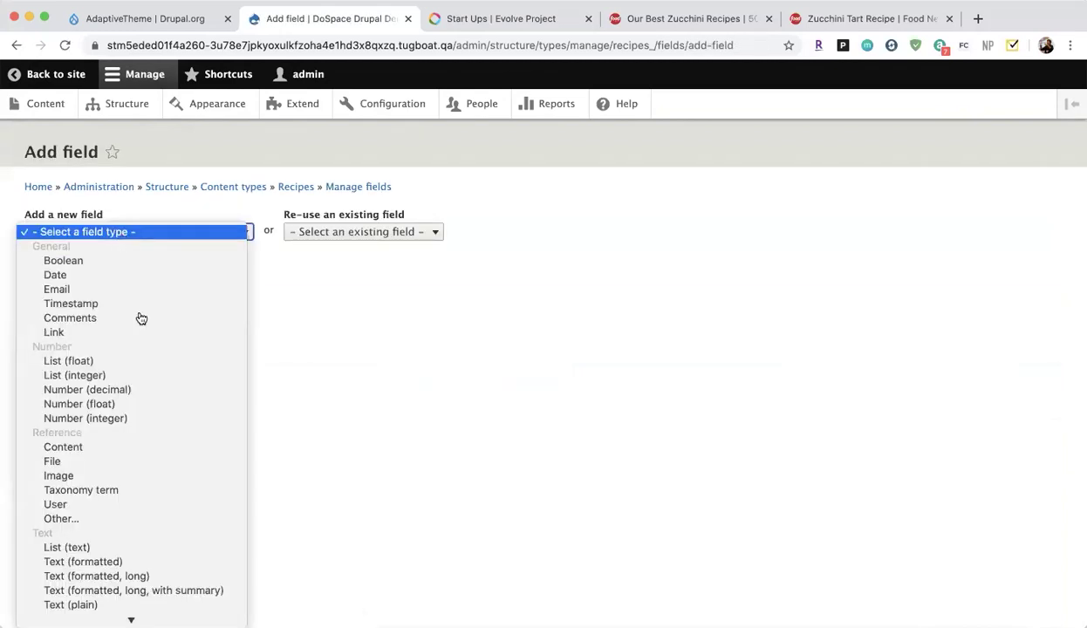
pyautogui.click(154, 477)
pyautogui.click(69, 280)
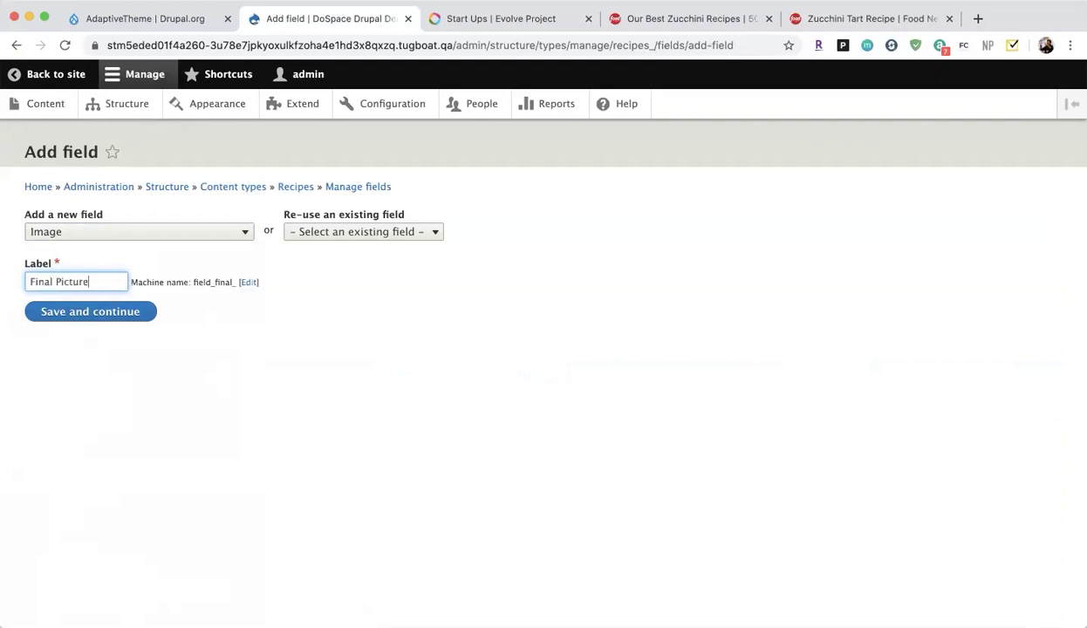
pyautogui.click(81, 312)
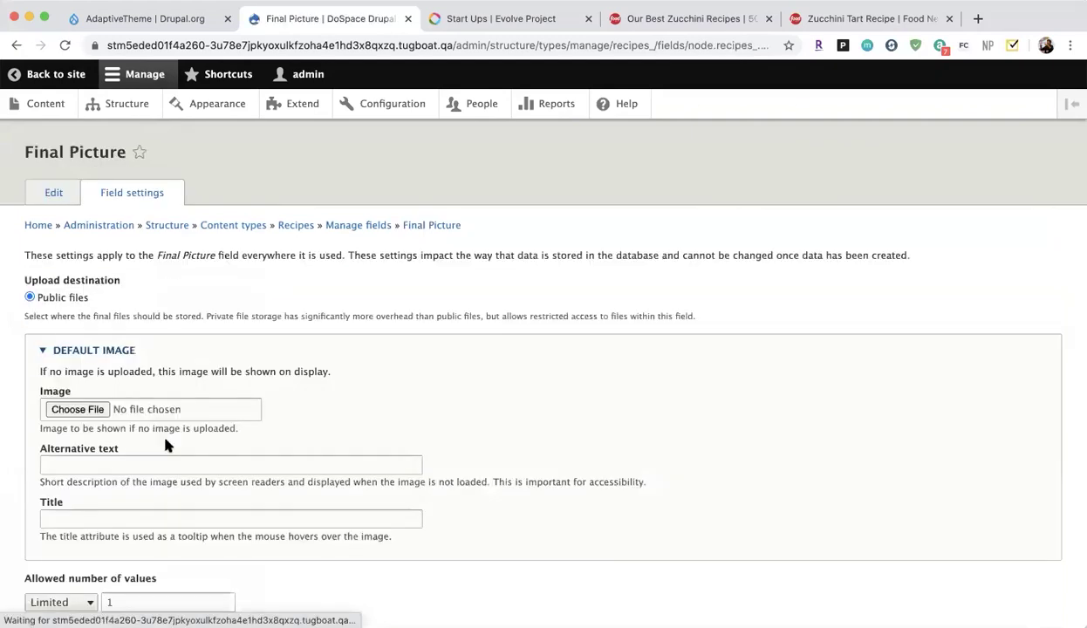
pyautogui.scroll(-1, 166, 446)
pyautogui.click(88, 583)
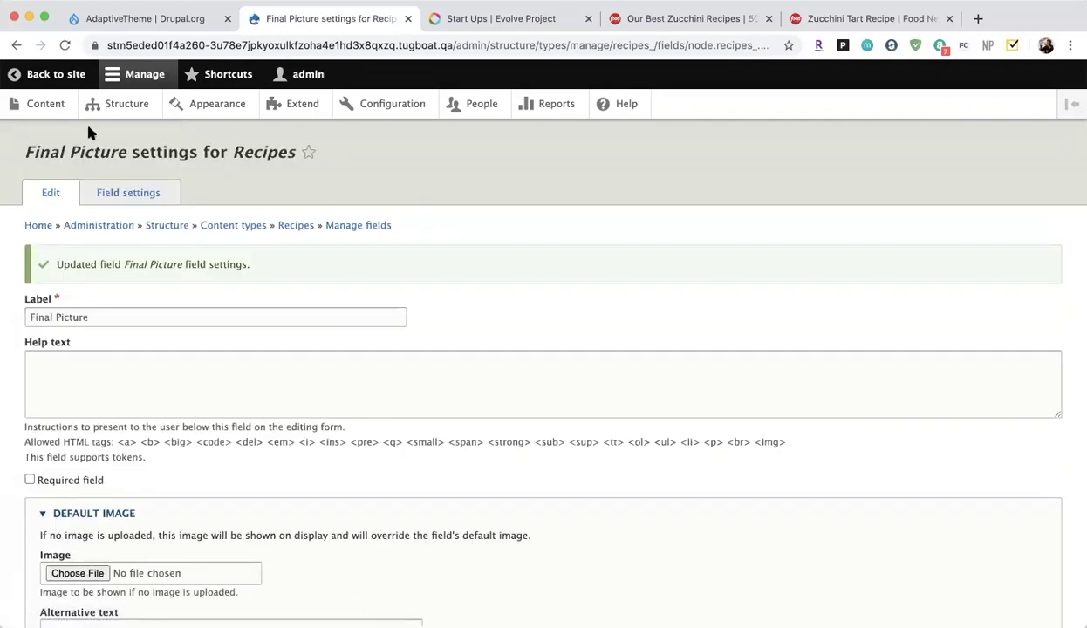
# Return to the Recipes Manage fields list and highlight the newly added fields.
pyautogui.click(38, 232)
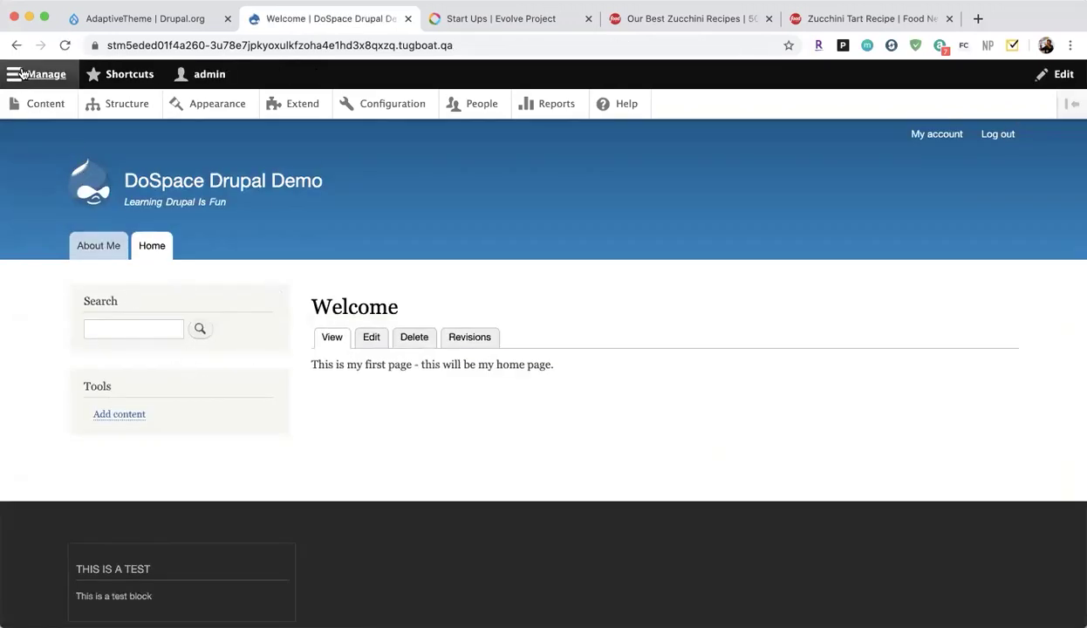
pyautogui.click(17, 46)
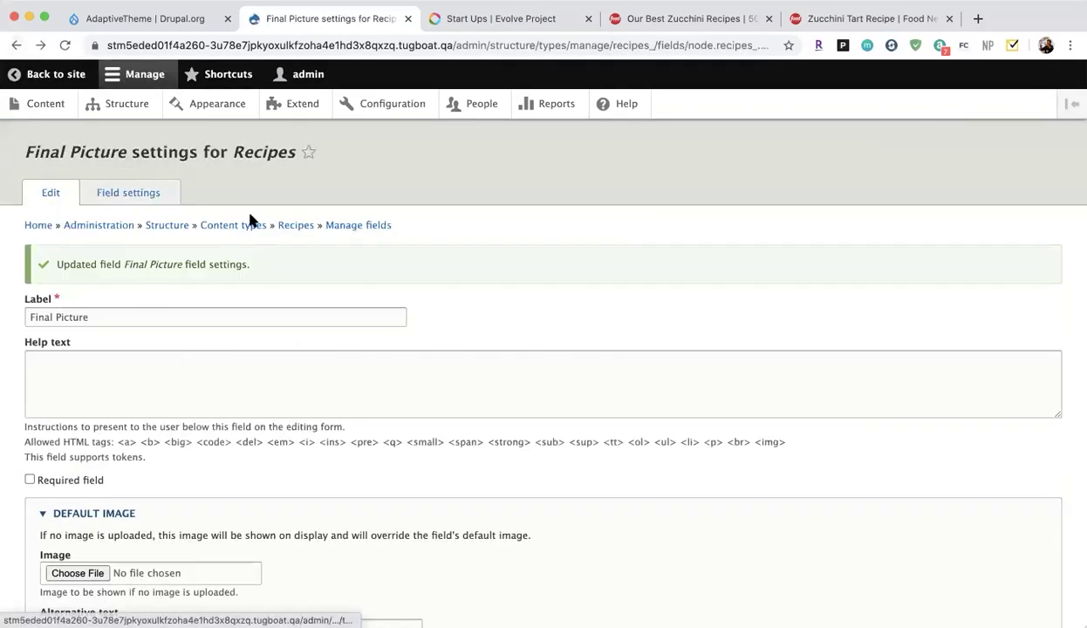
pyautogui.click(296, 227)
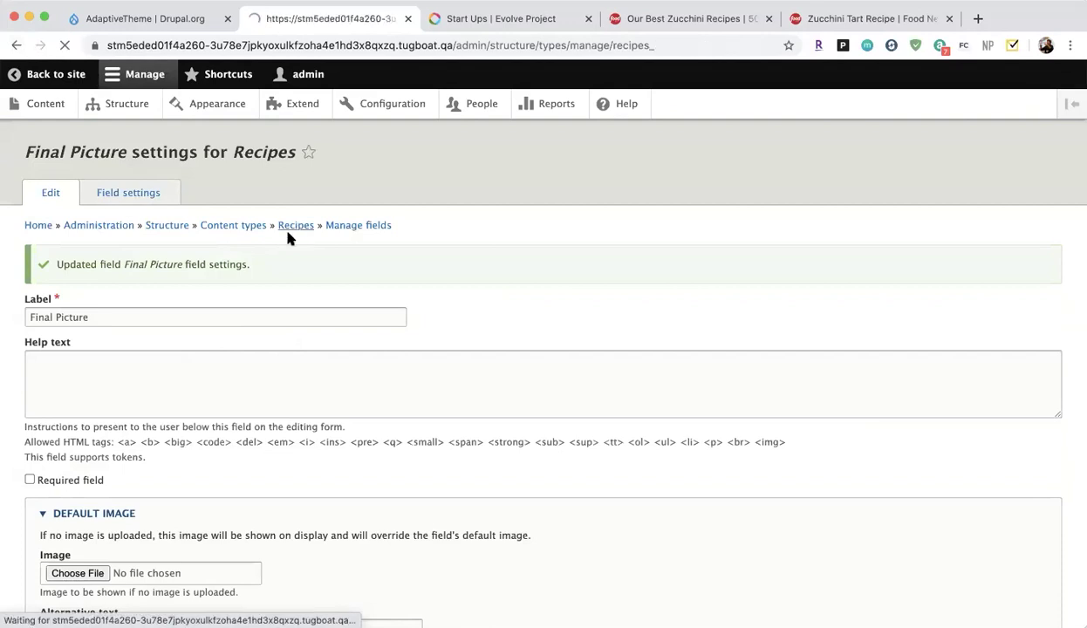
pyautogui.click(122, 199)
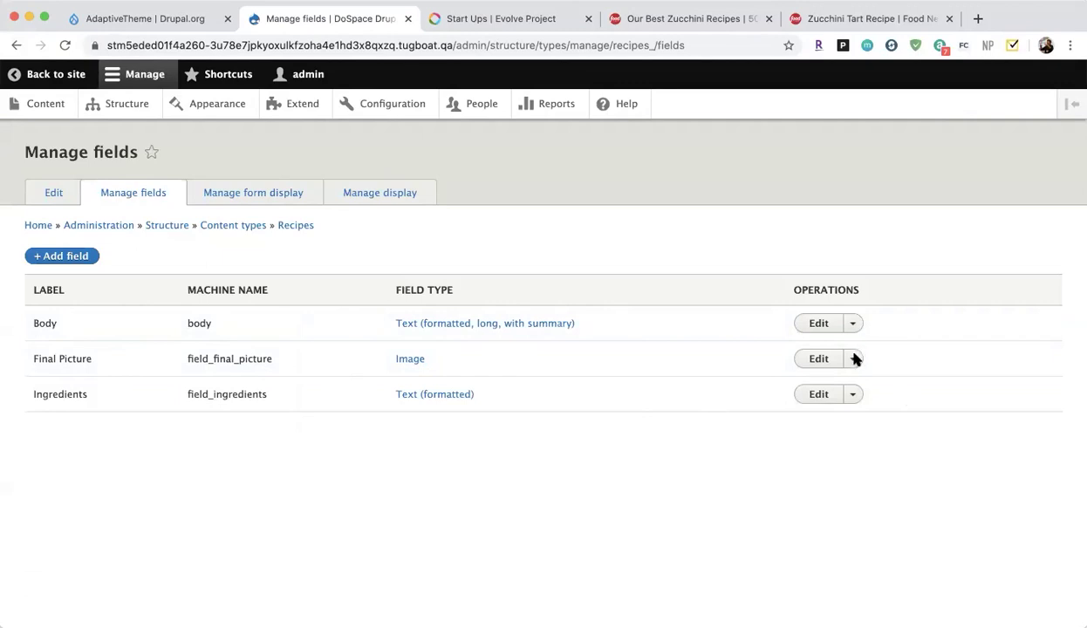
pyautogui.doubleClick(927, 404)
pyautogui.moveTo(84, 392); pyautogui.dragTo(83, 378)
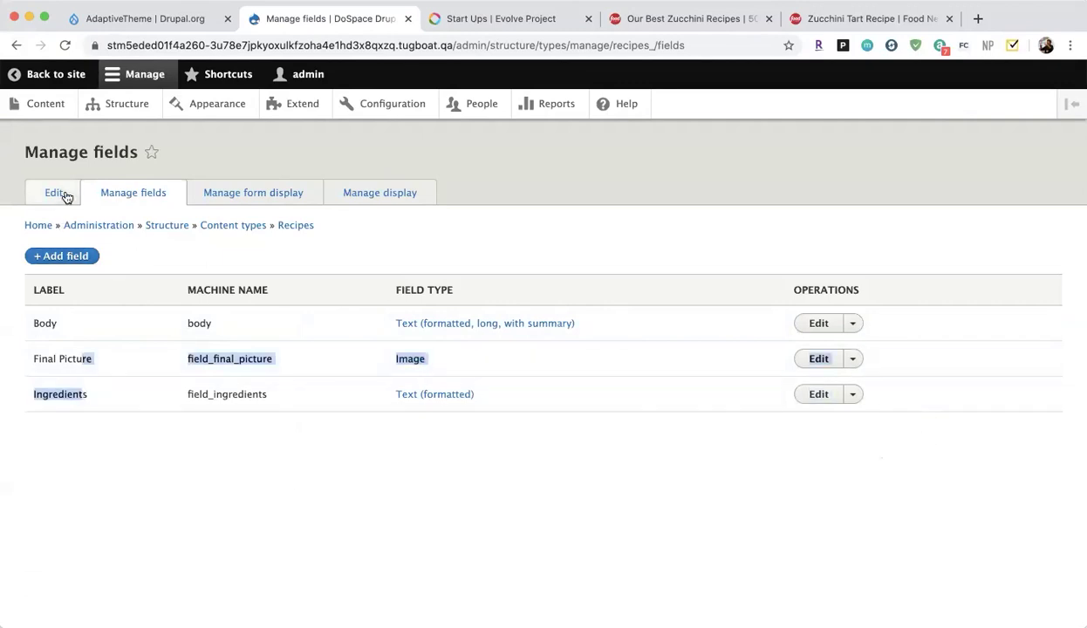
# Start creating a new Recipes content item from the content list.
pyautogui.click(44, 105)
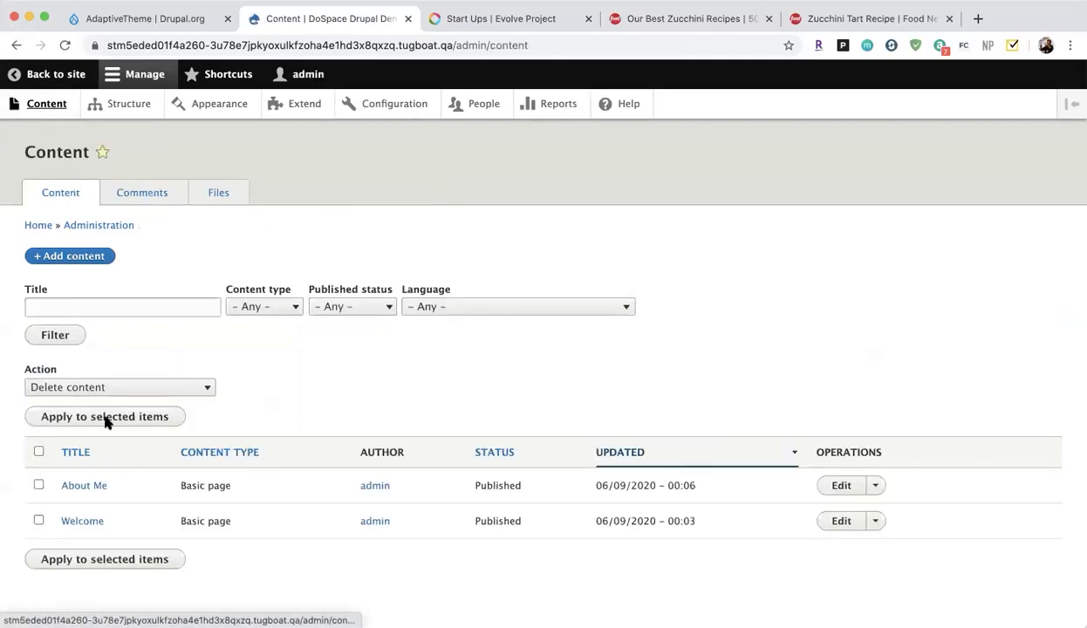
pyautogui.click(50, 258)
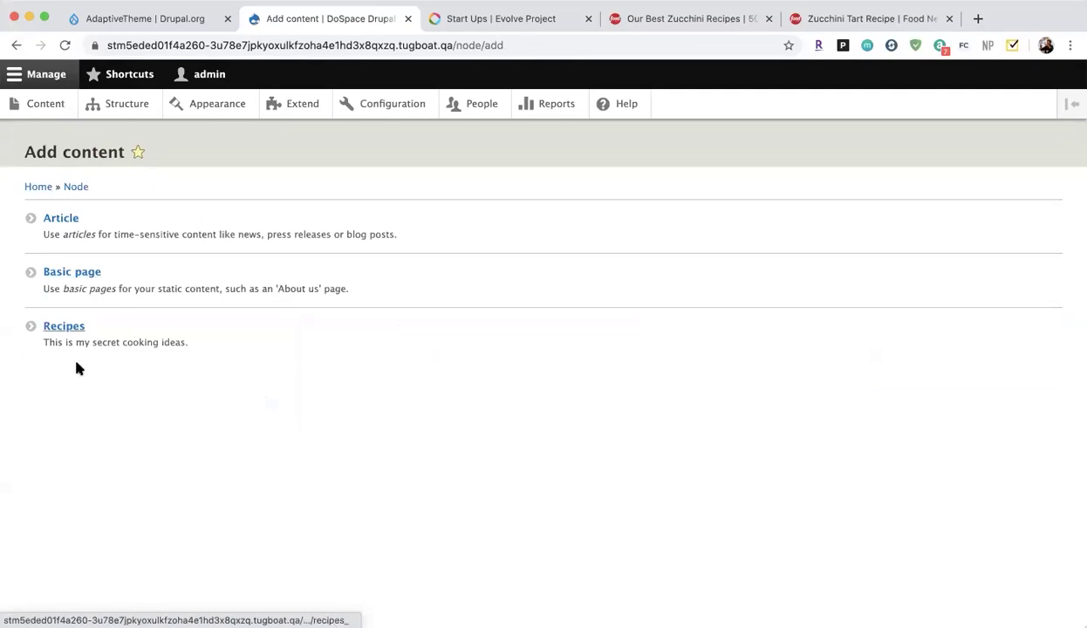
pyautogui.click(58, 329)
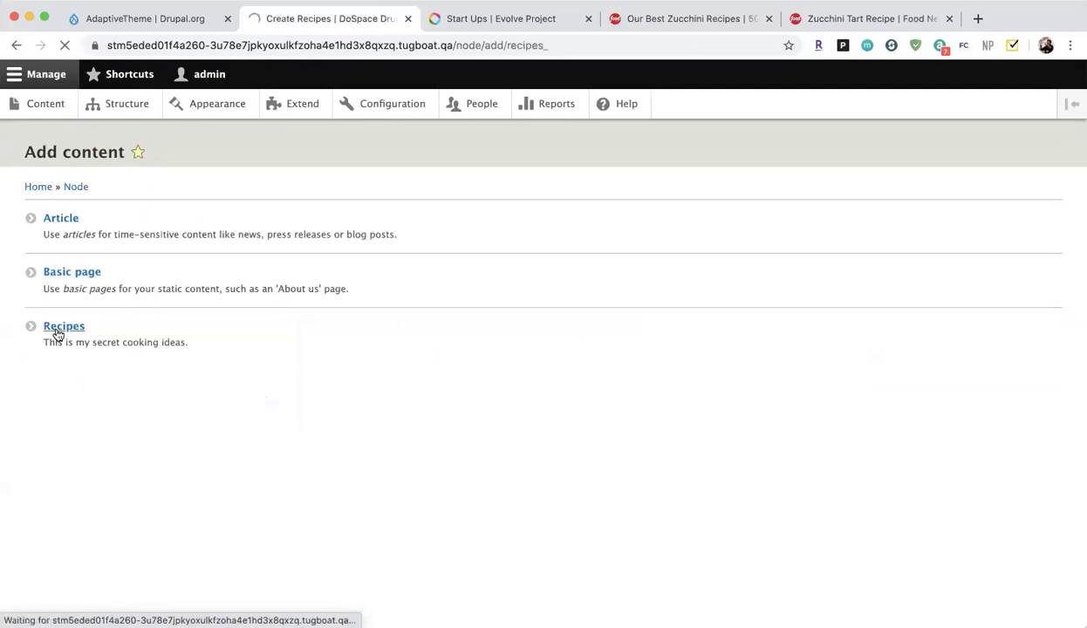
pyautogui.scroll(-5, 189, 415)
pyautogui.scroll(-4, 189, 416)
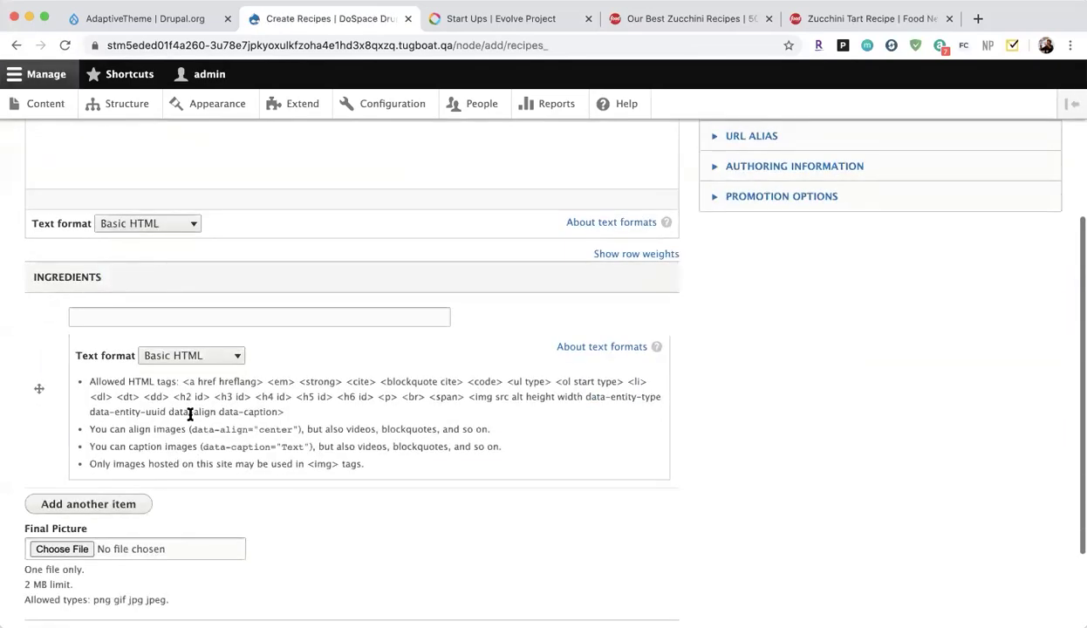
pyautogui.scroll(10, 189, 415)
# Fill in the recipe's title and body text.
pyautogui.click(154, 231)
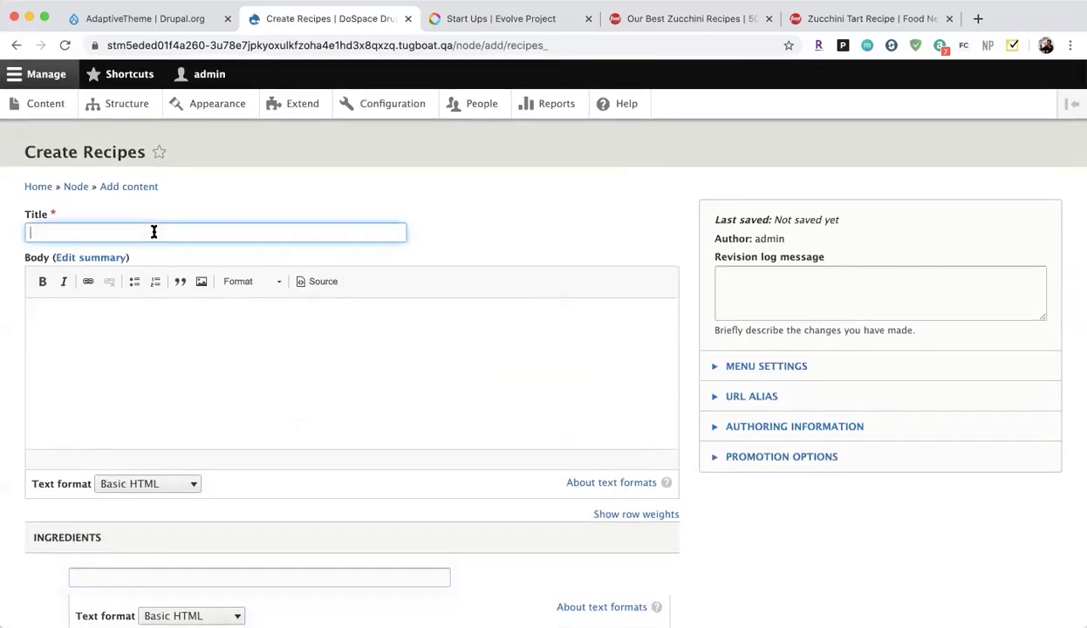
pyautogui.write('Mac and Cheese')
pyautogui.click(183, 336)
pyautogui.write('This is my favorite meal.')
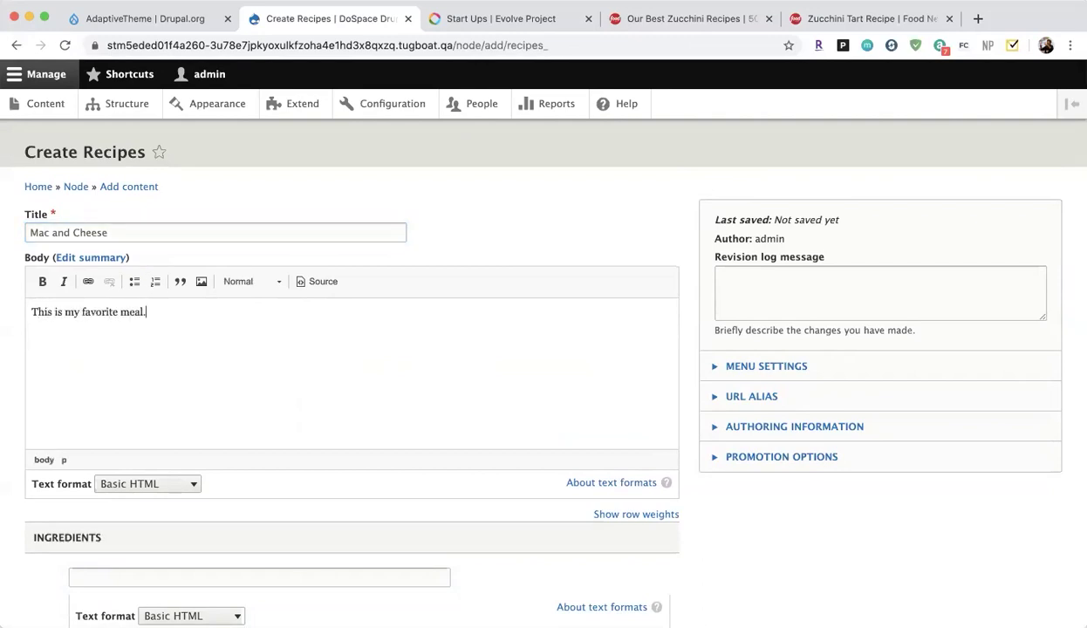
pyautogui.scroll(-4, 230, 413)
# Enter Cheese, Noodles and Milk as three separate Ingredients items.
pyautogui.click(194, 233)
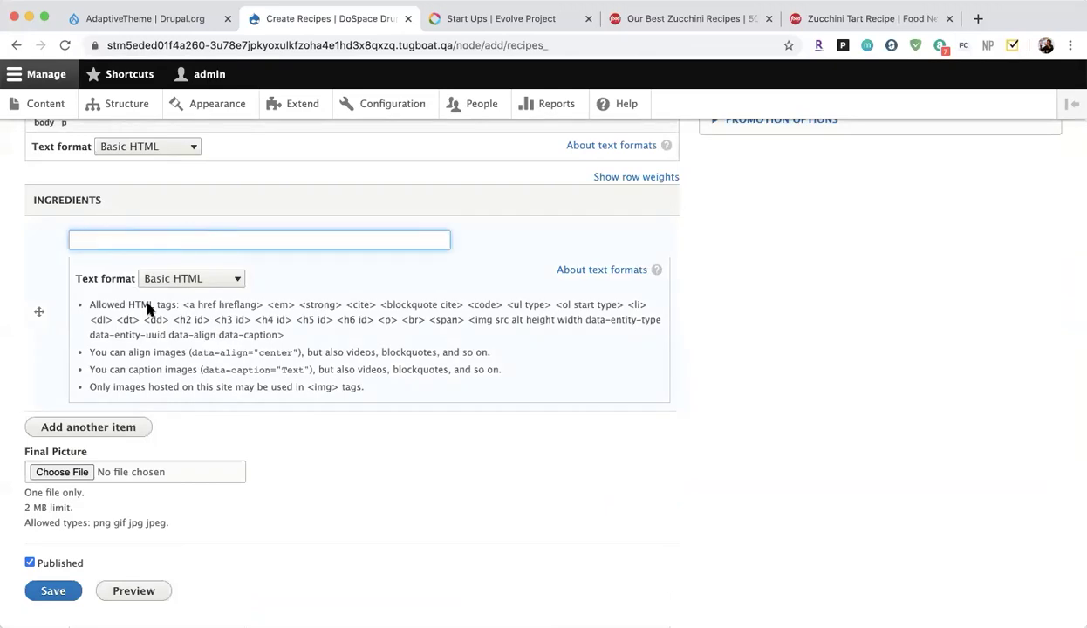
pyautogui.write('Cheese')
pyautogui.click(108, 427)
pyautogui.click(163, 425)
pyautogui.write('Noodles')
pyautogui.scroll(-4, 118, 462)
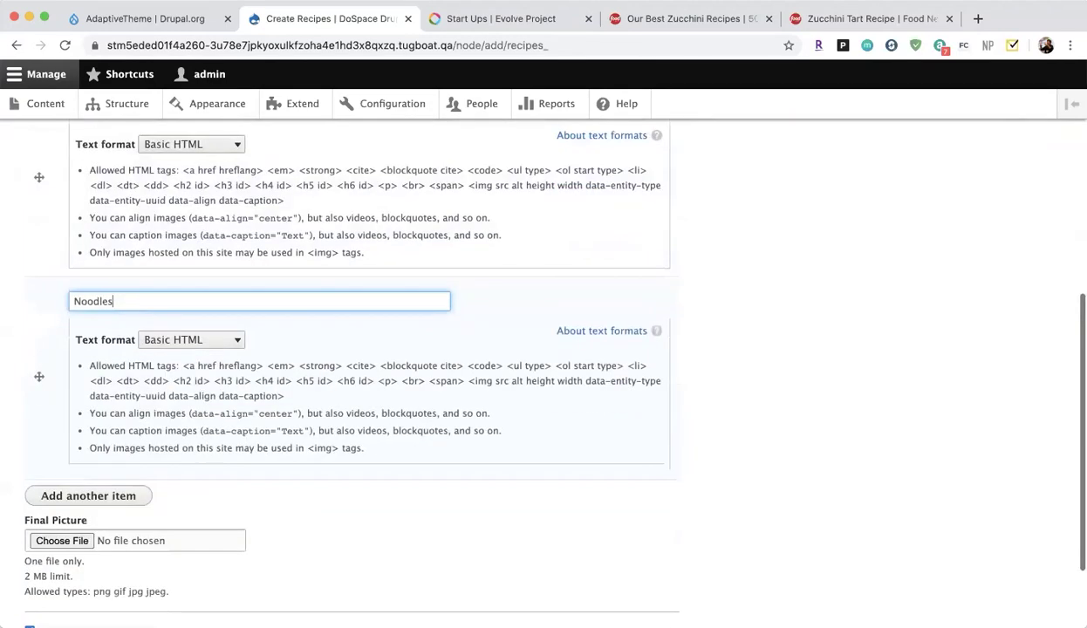
pyautogui.click(118, 456)
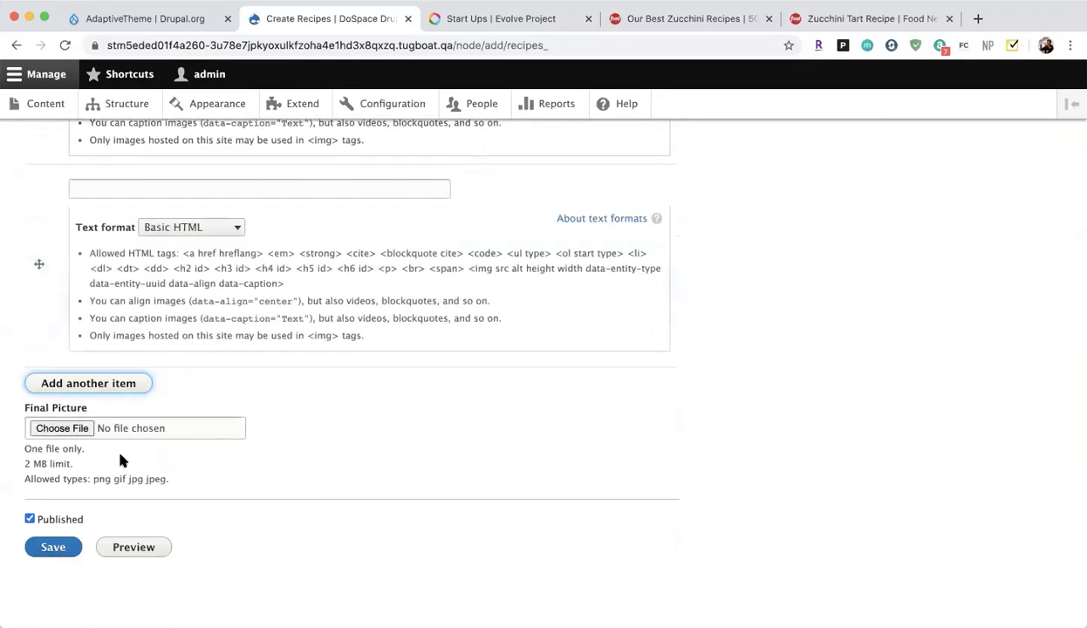
pyautogui.click(172, 192)
pyautogui.write('M')
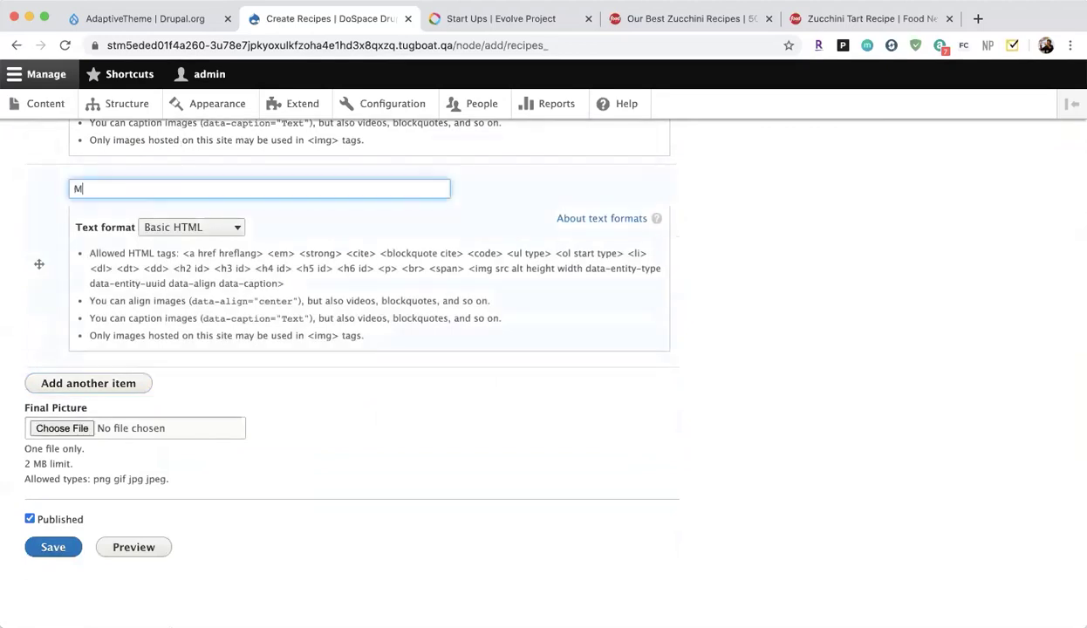
pyautogui.write('ilk')
pyautogui.click(232, 347)
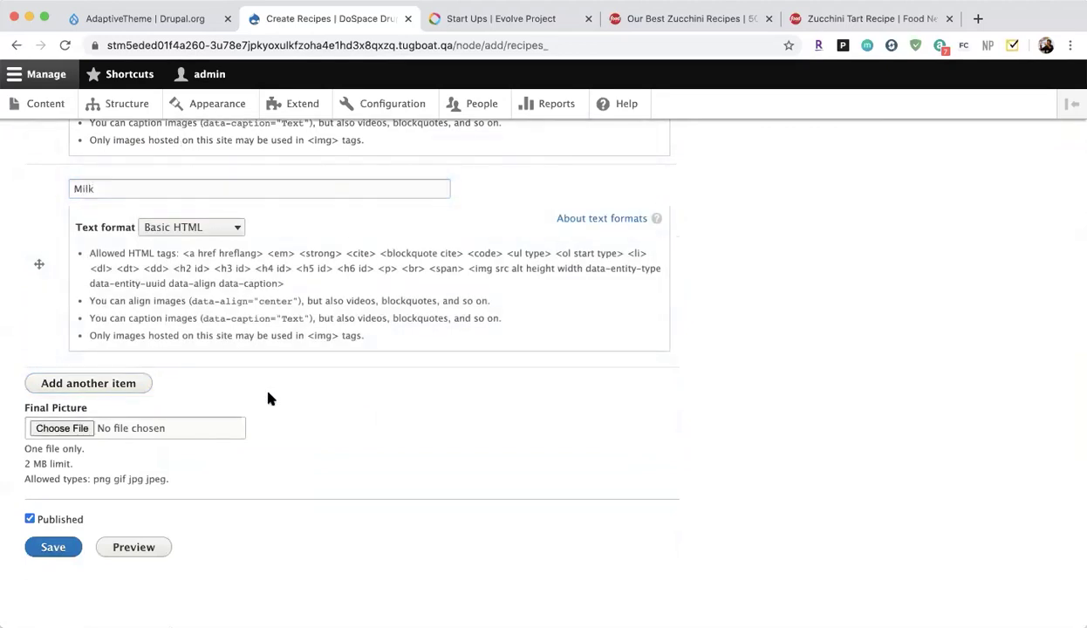
pyautogui.click(977, 19)
# Search Google Images for 'mac and cheese' and save the Easy Homemade Mac and Cheese photo.
pyautogui.write('mac and cheese')
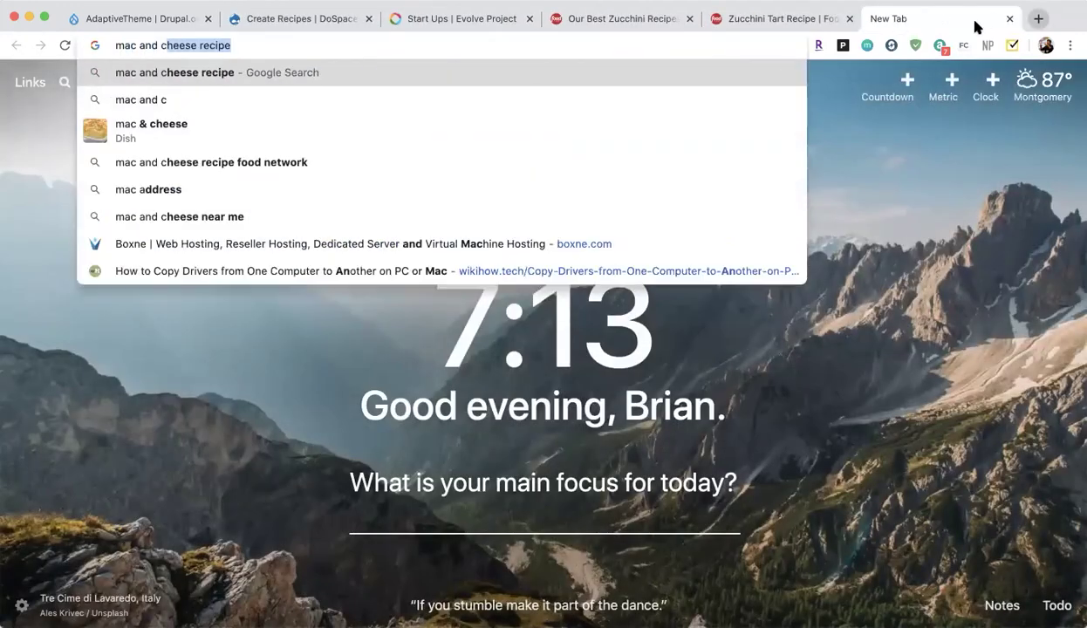
pyautogui.press('Return')
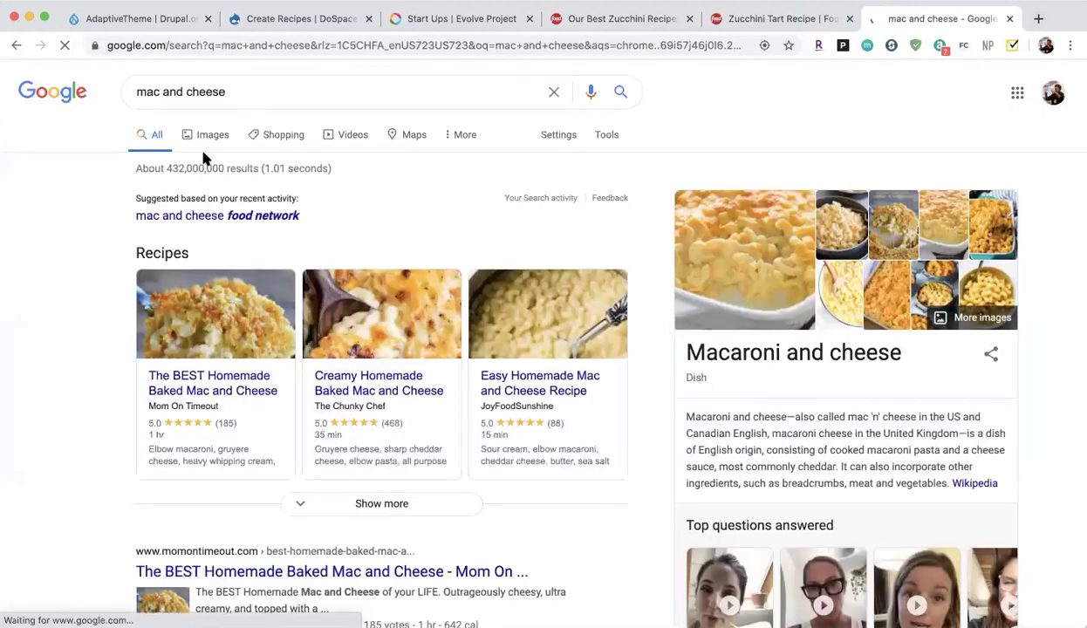
pyautogui.click(212, 136)
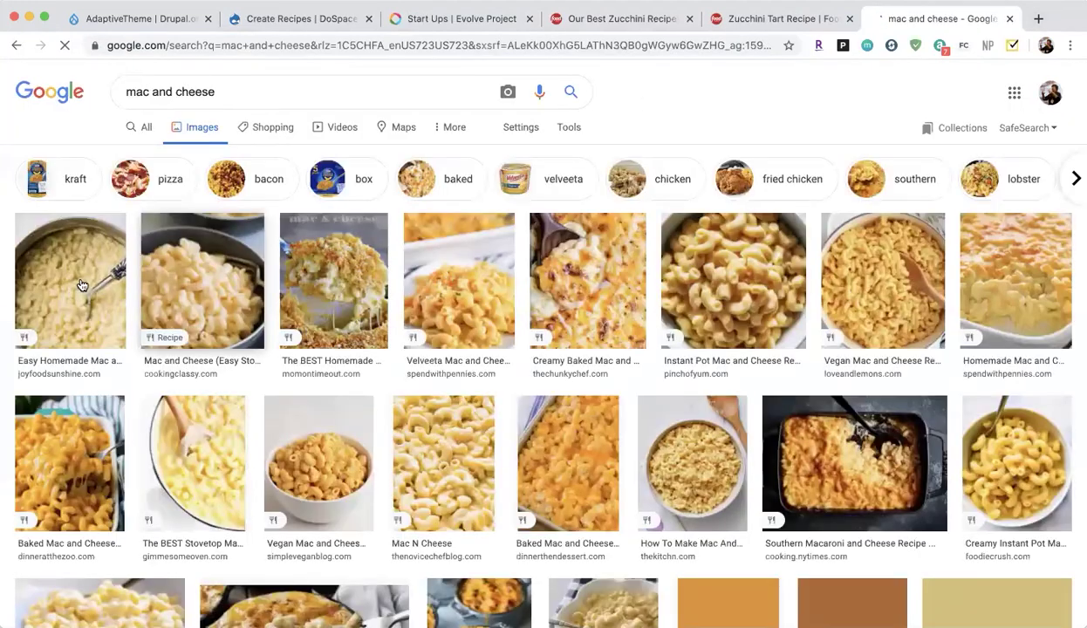
pyautogui.click(92, 277)
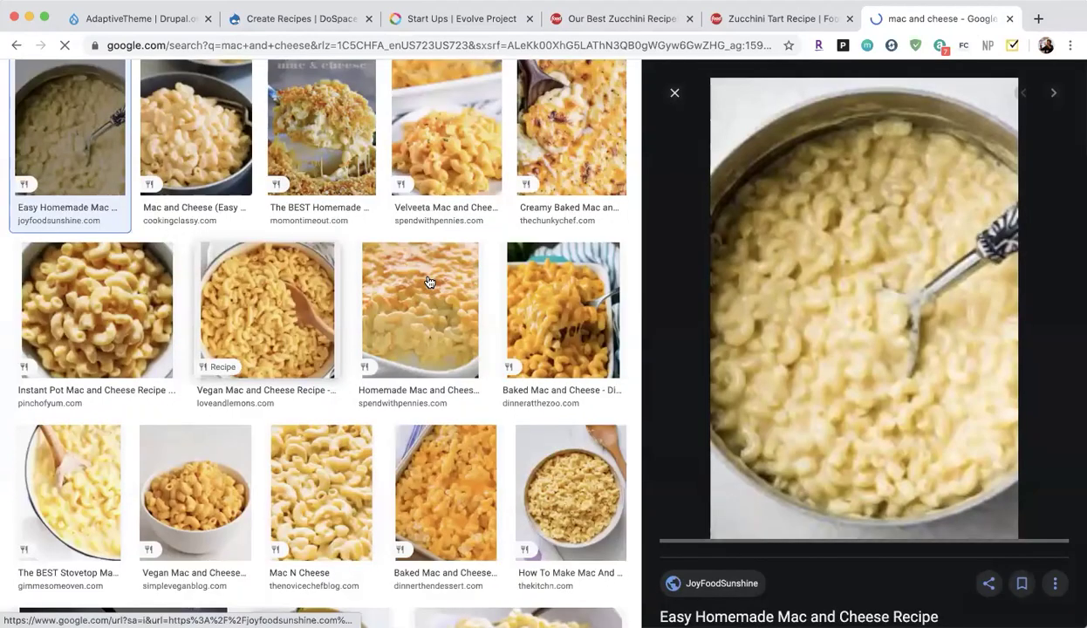
pyautogui.rightClick(814, 274)
pyautogui.click(899, 410)
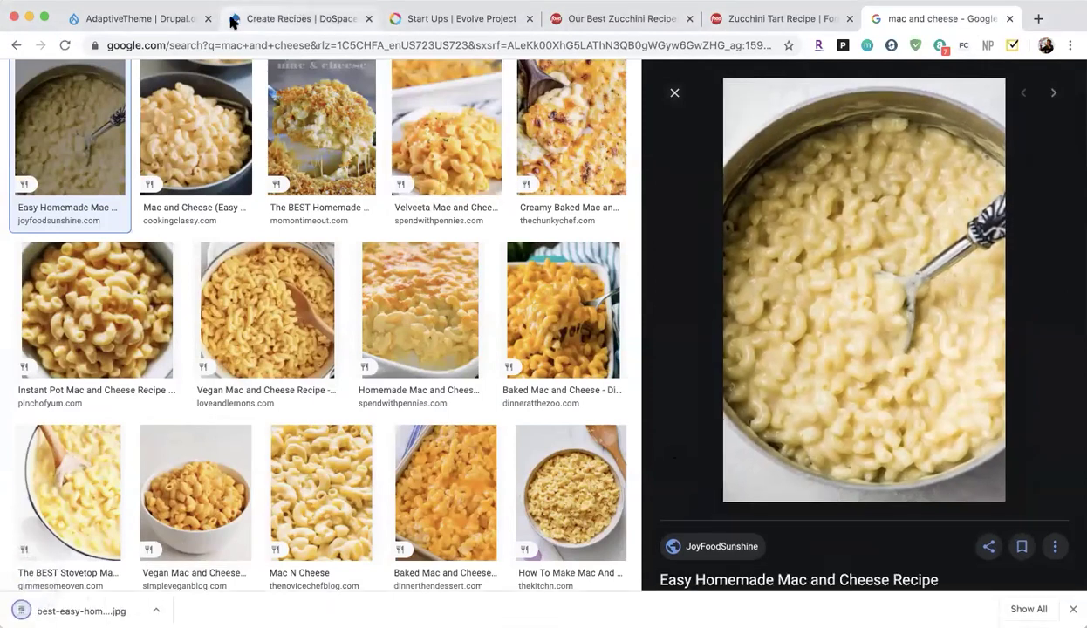
pyautogui.click(163, 18)
pyautogui.click(296, 17)
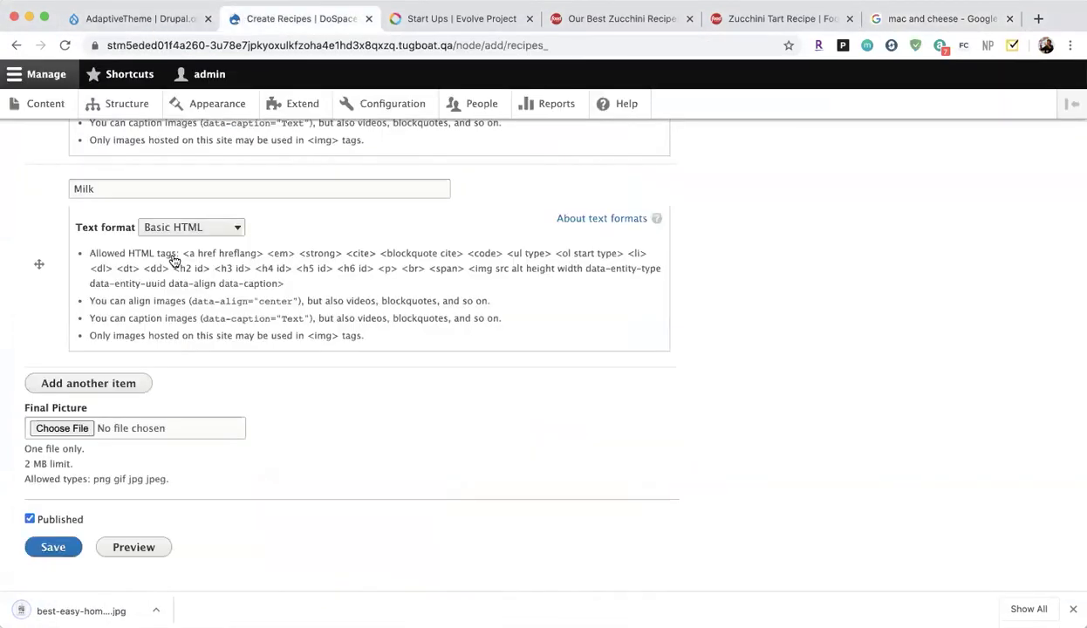
# Upload the downloaded macaroni jpg as Final Picture with alt text 'Cheese' and save the recipe.
pyautogui.click(74, 433)
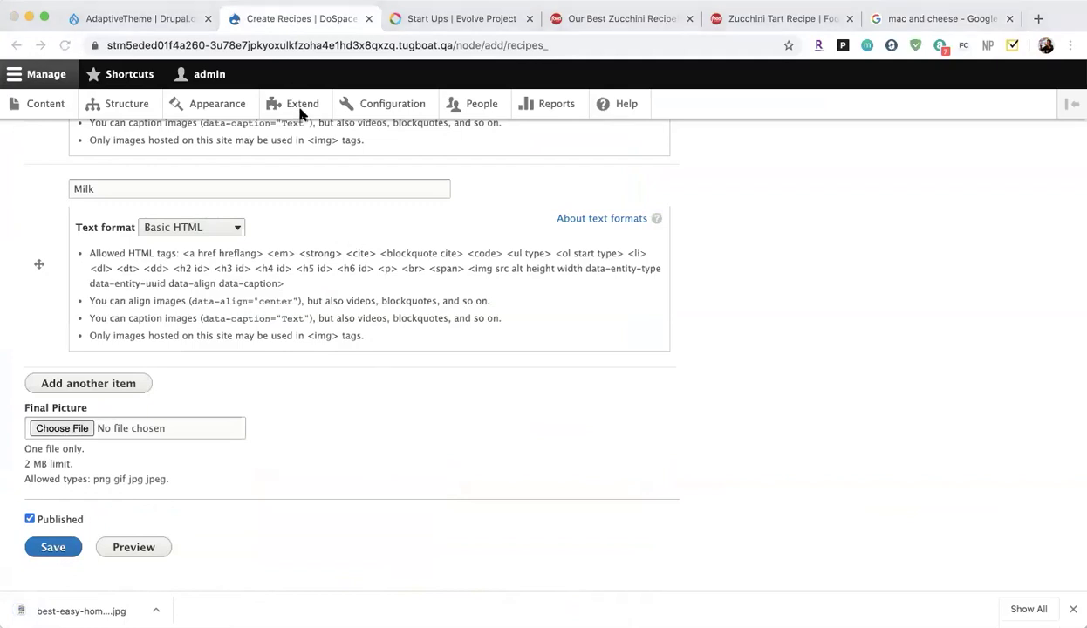
pyautogui.click(300, 114)
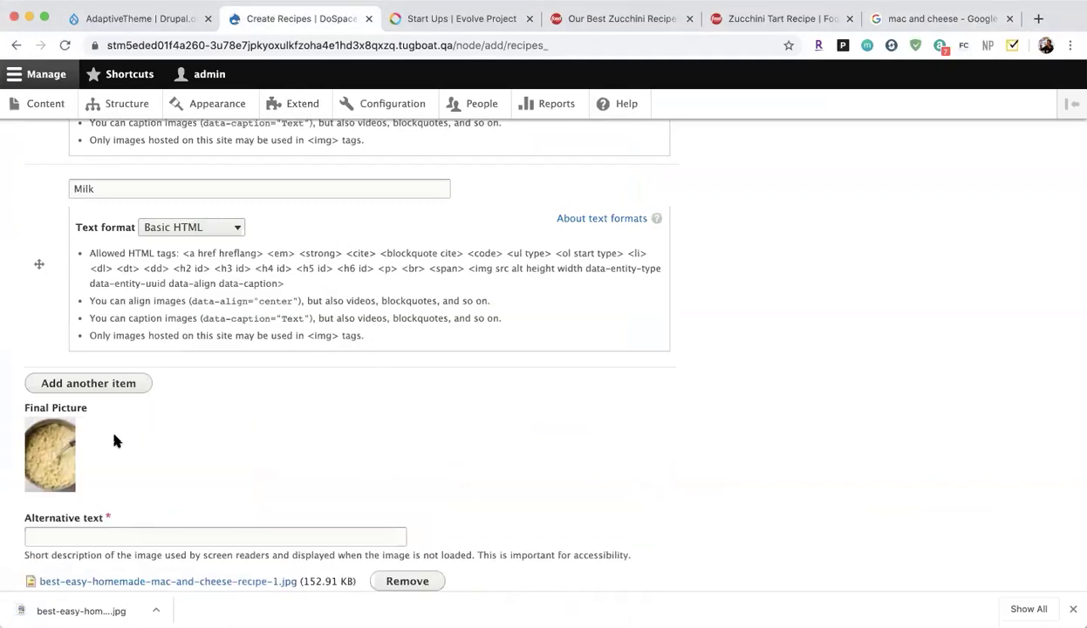
pyautogui.scroll(-3, 109, 417)
pyautogui.click(97, 395)
pyautogui.write('Cheese')
pyautogui.click(54, 512)
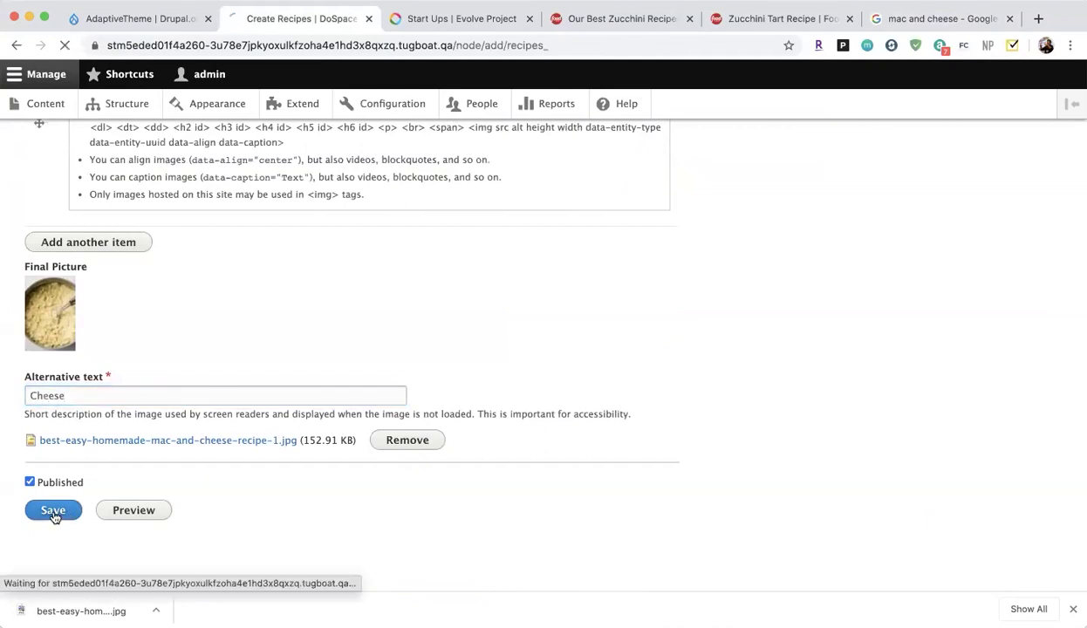
pyautogui.scroll(-5, 262, 402)
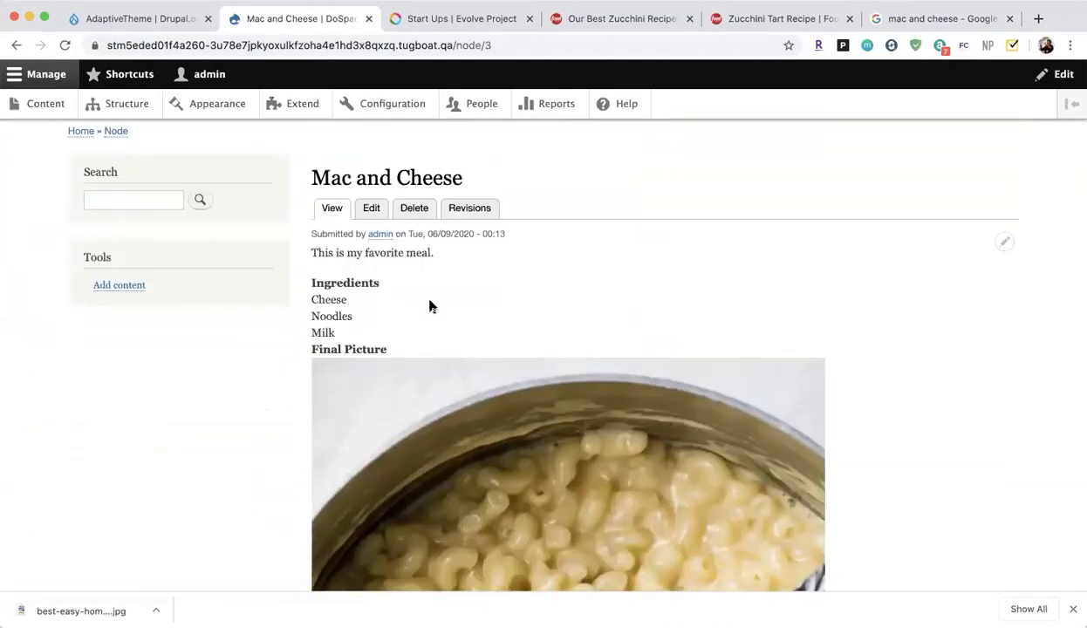
# Review the published Mac and Cheese page, highlighting its body text and ingredients list.
pyautogui.scroll(-8, 429, 305)
pyautogui.scroll(-3, 378, 397)
pyautogui.scroll(10, 378, 397)
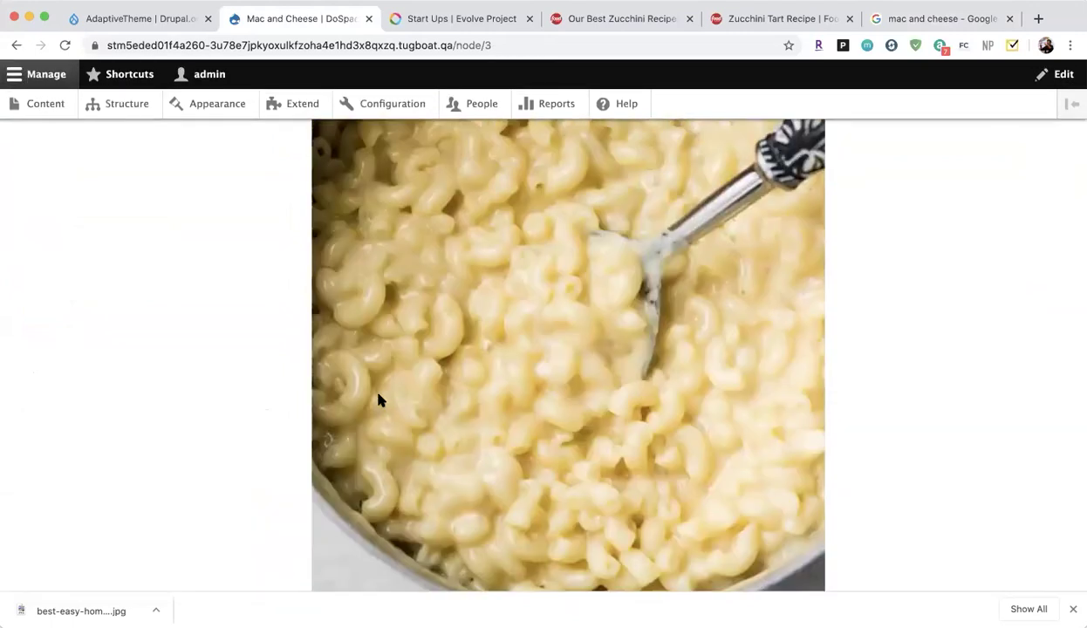
pyautogui.scroll(1, 378, 400)
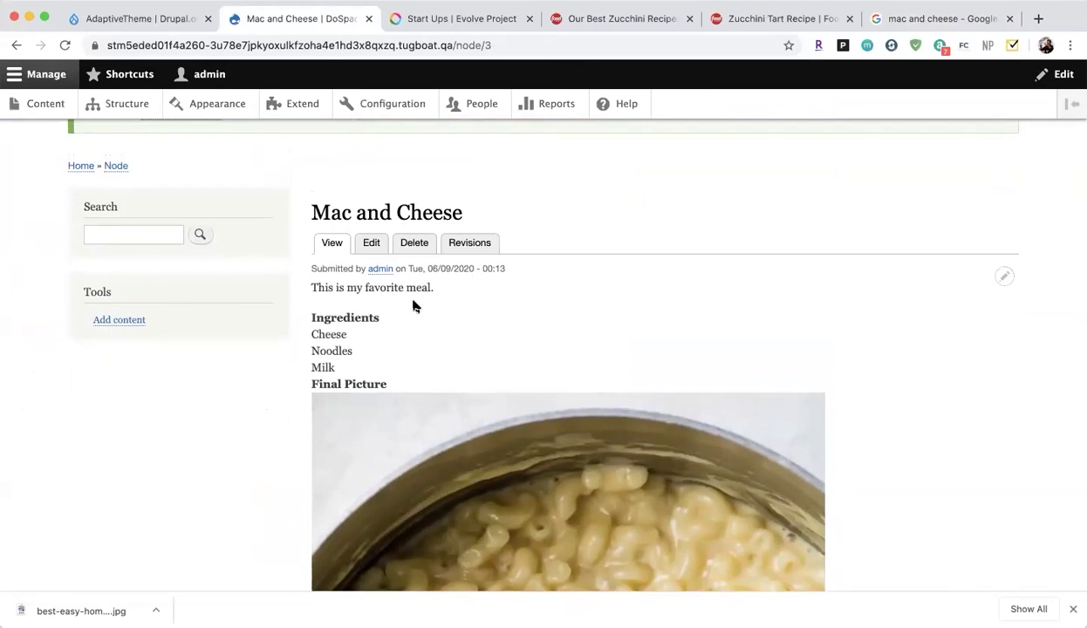
pyautogui.moveTo(317, 287); pyautogui.dragTo(410, 424)
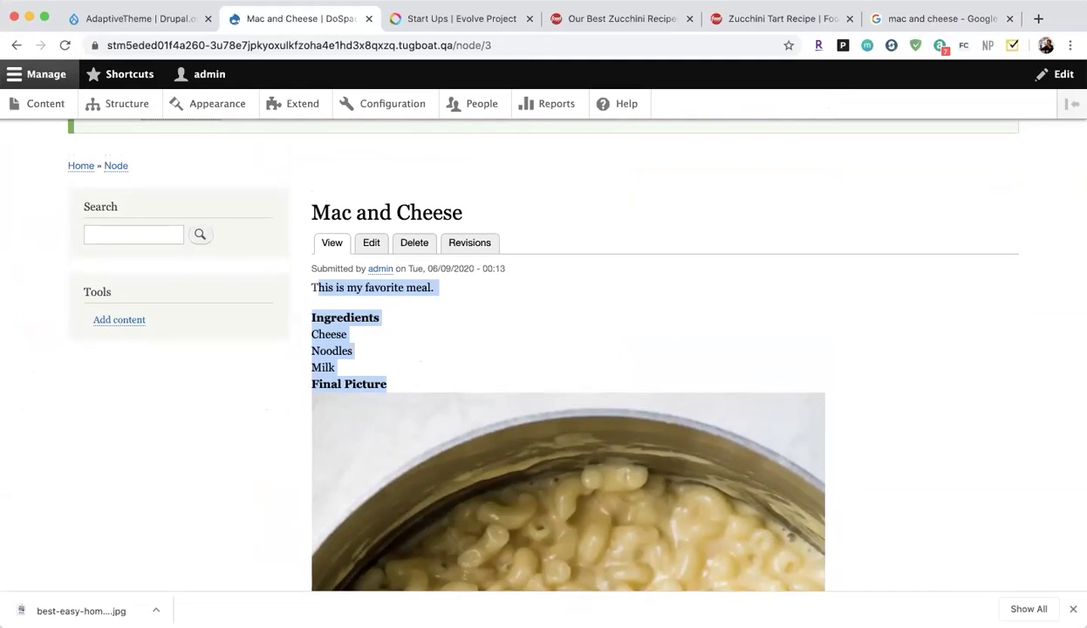
# Go to Structure and open the Content types list.
pyautogui.click(89, 111)
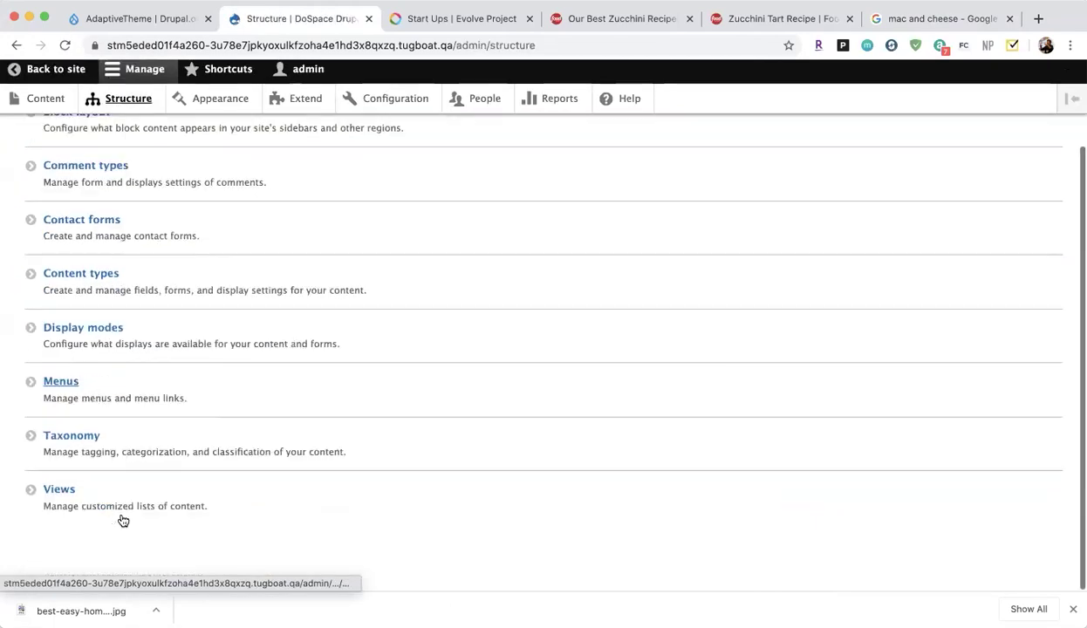
pyautogui.scroll(-2, 121, 519)
pyautogui.scroll(2, 99, 182)
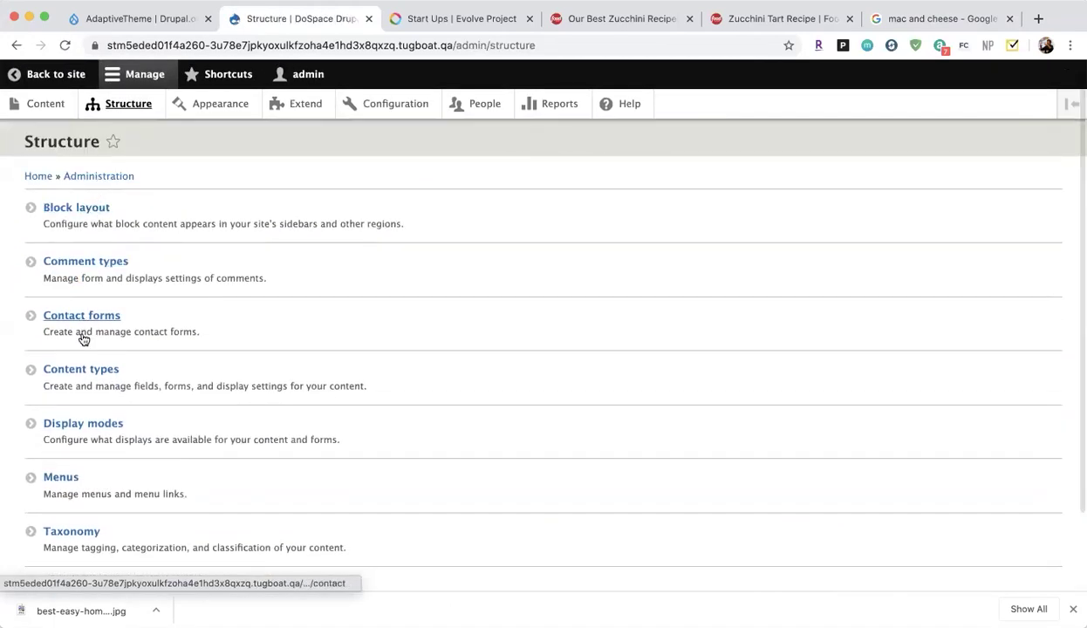
pyautogui.click(80, 370)
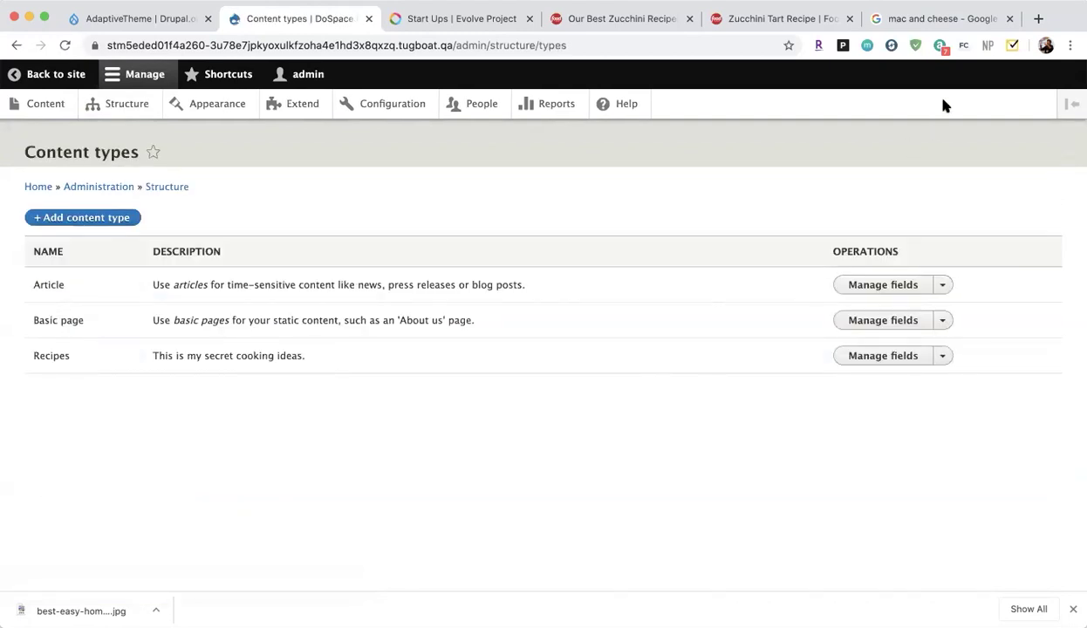
# In Recipes Manage display, drag Final Picture above Body and Ingredients and save the order.
pyautogui.click(946, 357)
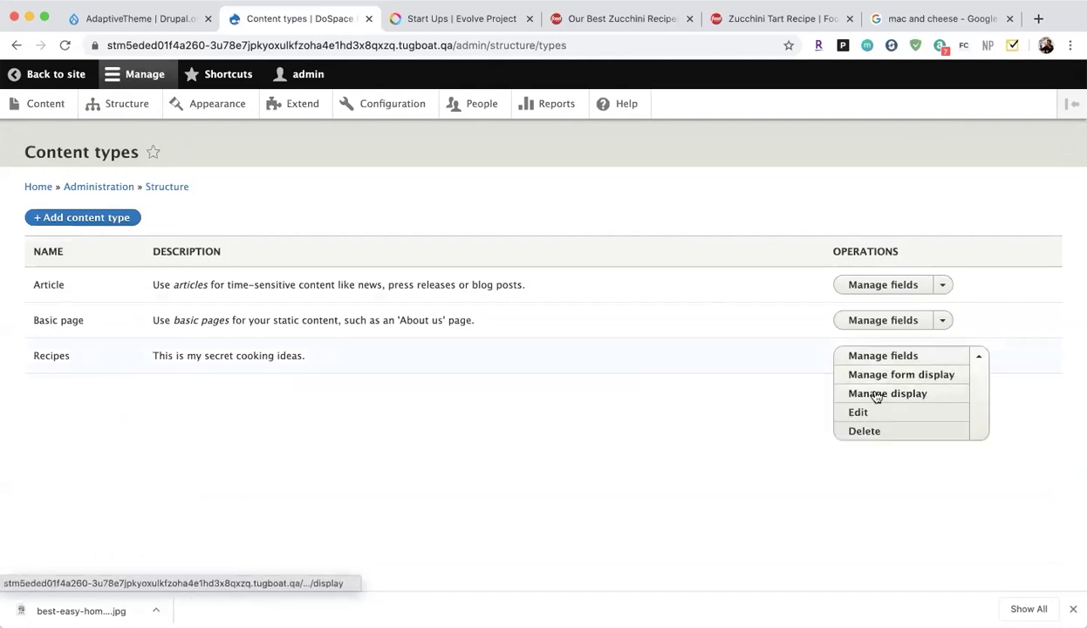
pyautogui.click(912, 394)
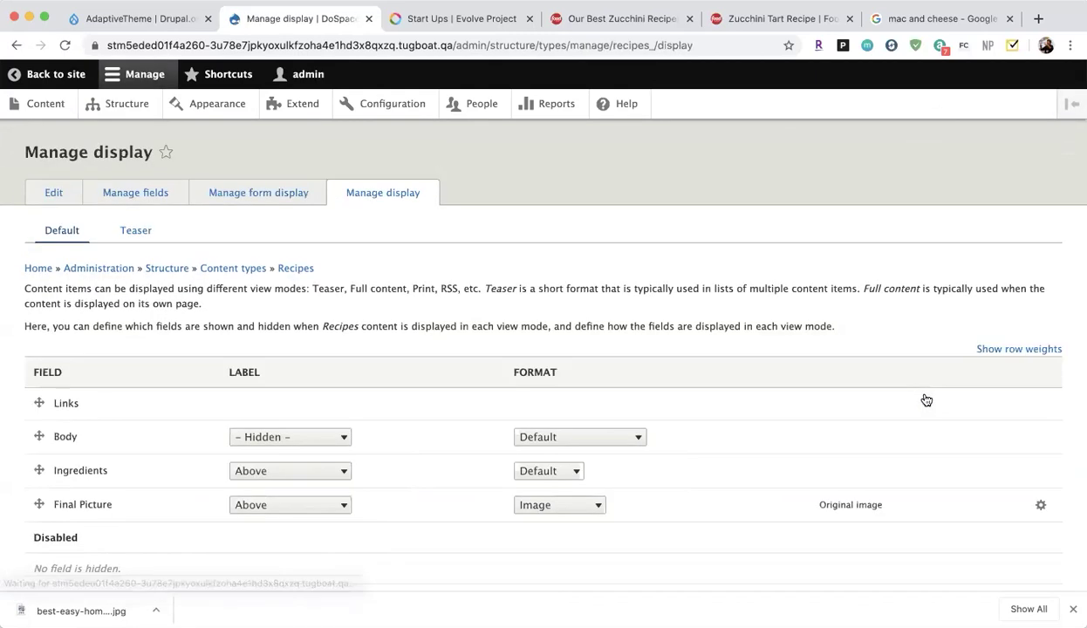
pyautogui.scroll(-2, 273, 432)
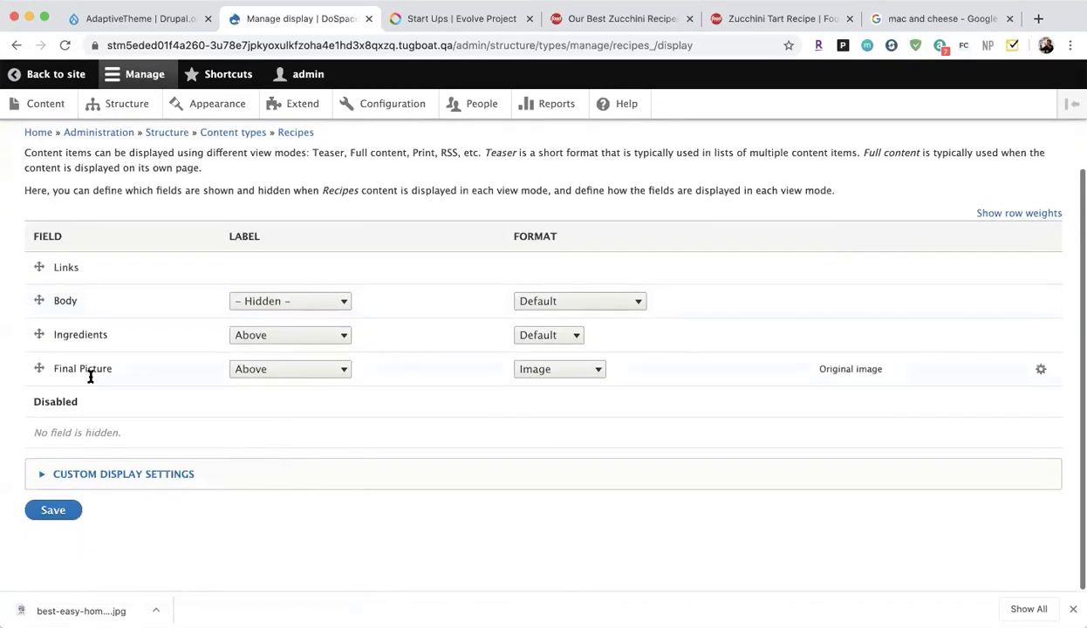
pyautogui.click(40, 370)
pyautogui.moveTo(40, 369); pyautogui.dragTo(38, 292)
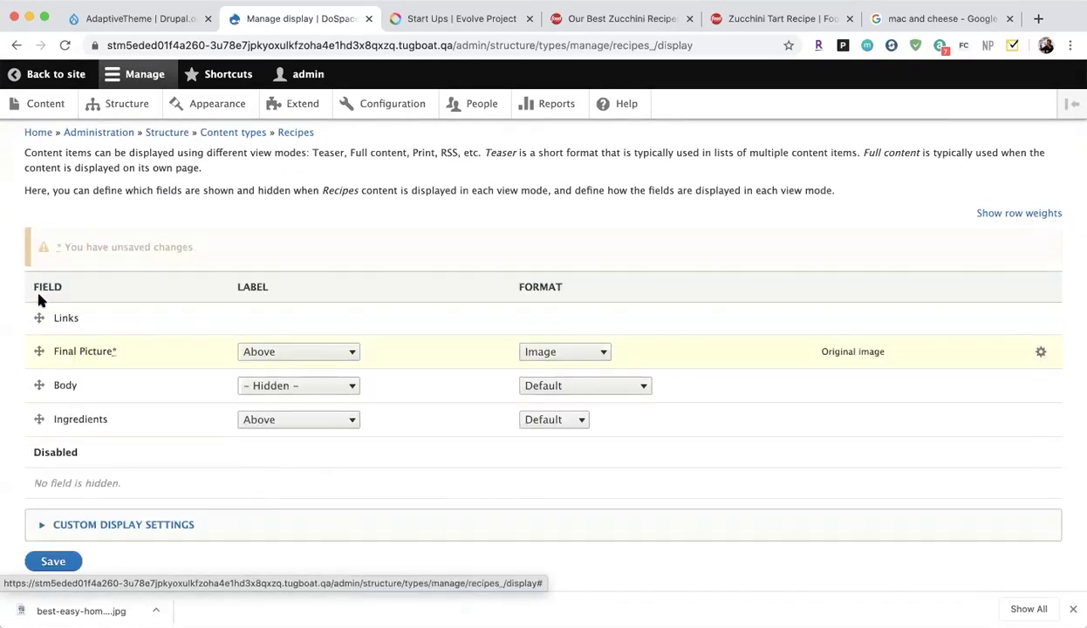
pyautogui.click(70, 562)
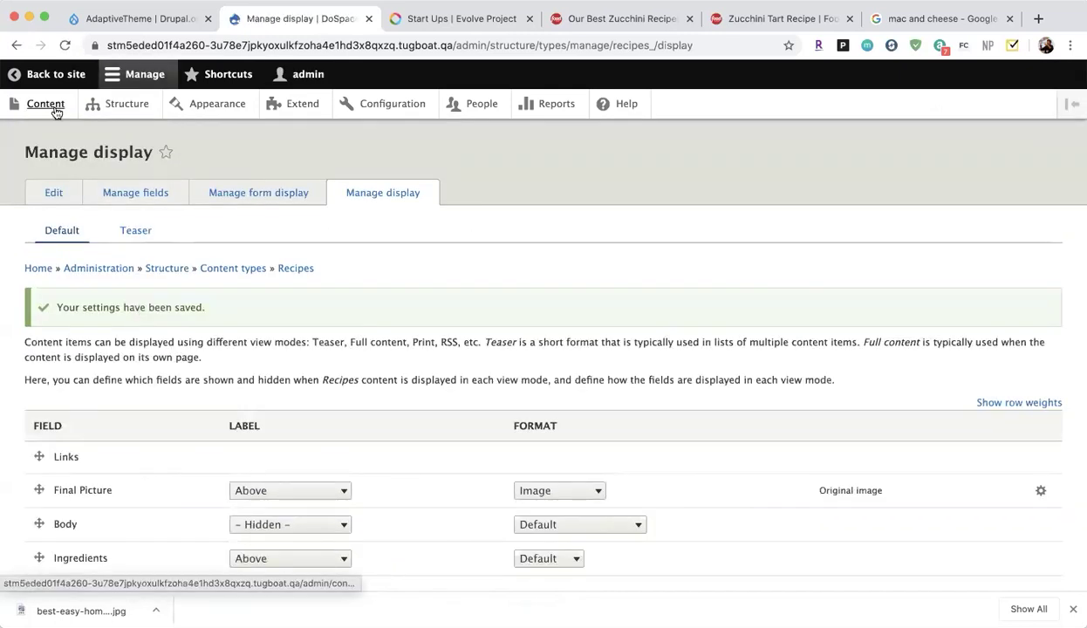
pyautogui.click(46, 105)
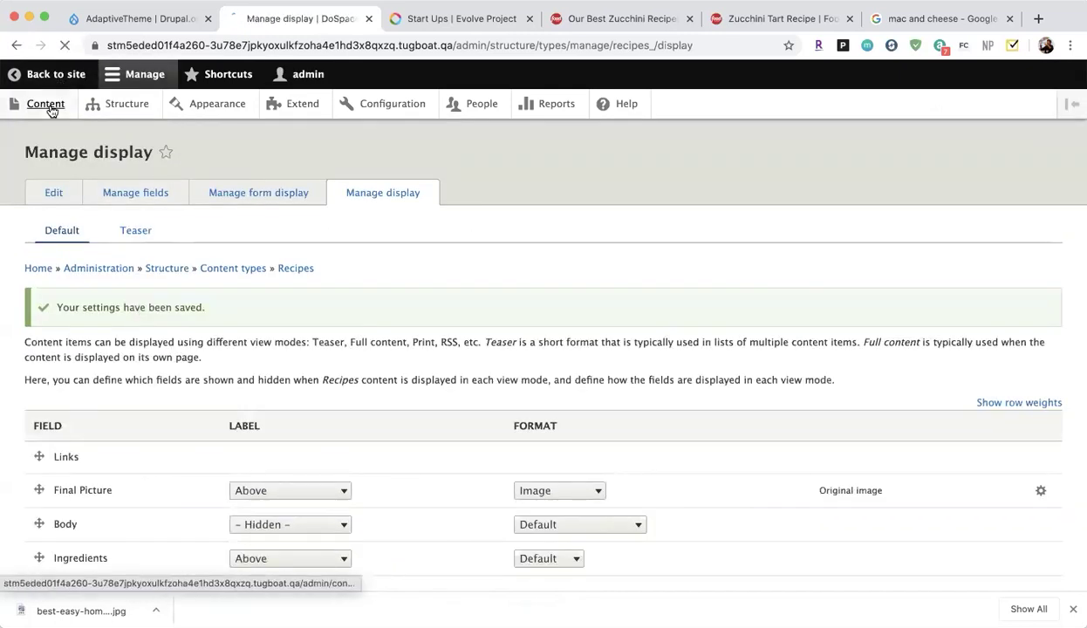
# Open the Mac and Cheese recipe page and scroll through it.
pyautogui.scroll(-2, 135, 425)
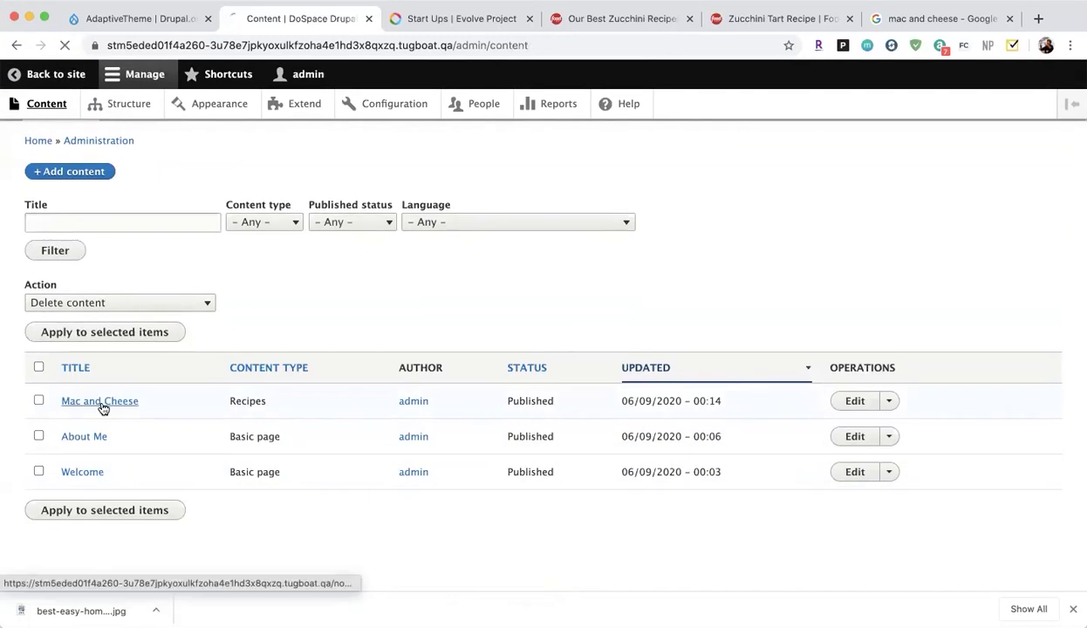
pyautogui.click(100, 403)
pyautogui.scroll(-2, 315, 452)
pyautogui.scroll(-5, 315, 452)
pyautogui.scroll(3, 410, 384)
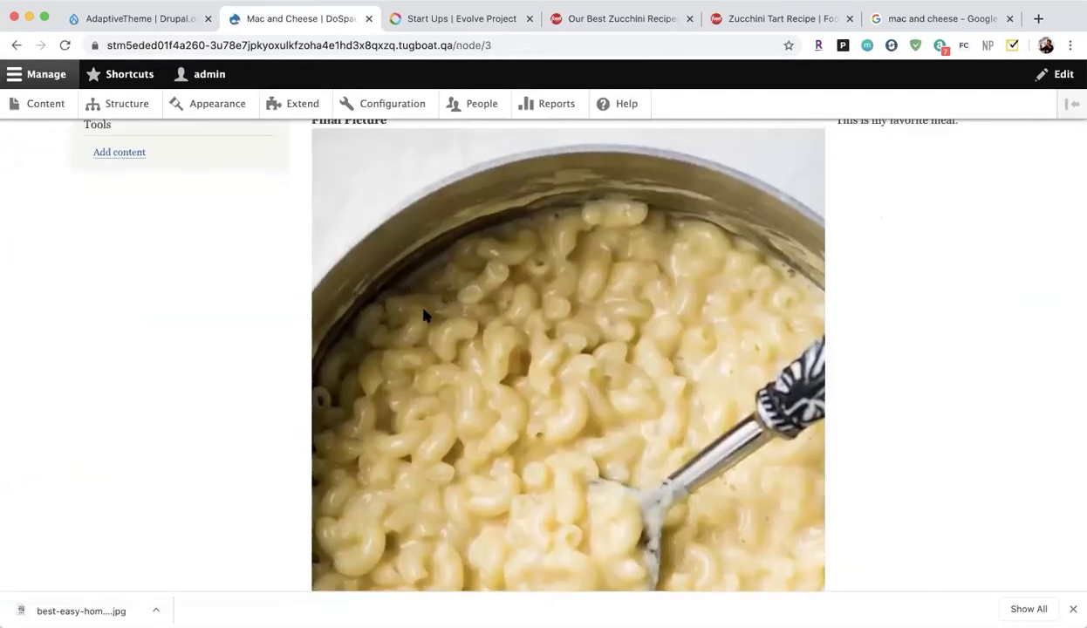
pyautogui.scroll(-8, 395, 295)
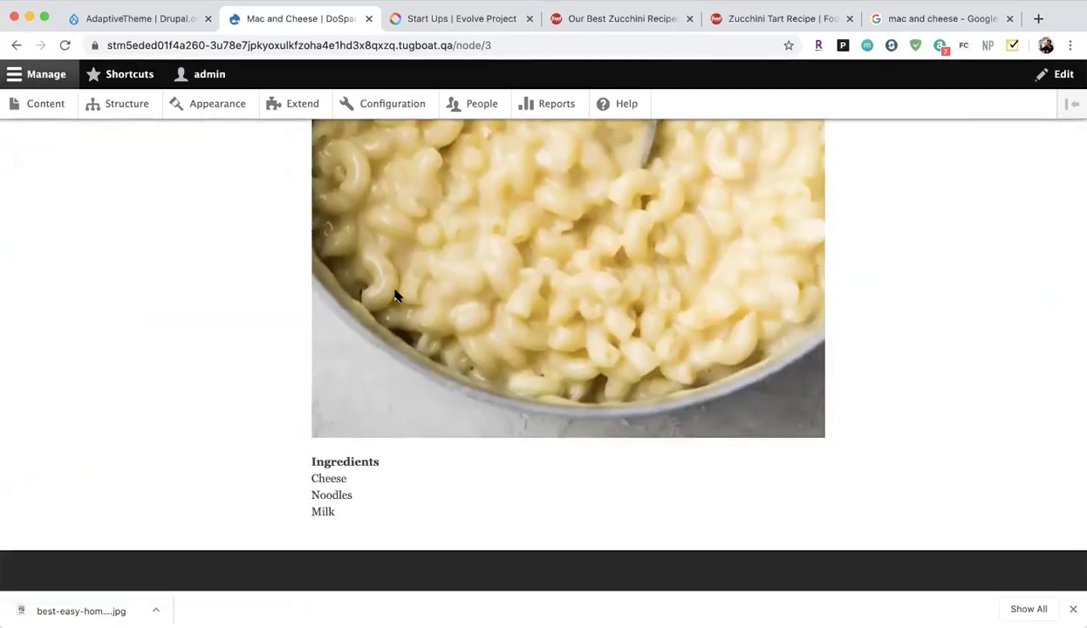
pyautogui.scroll(13, 395, 295)
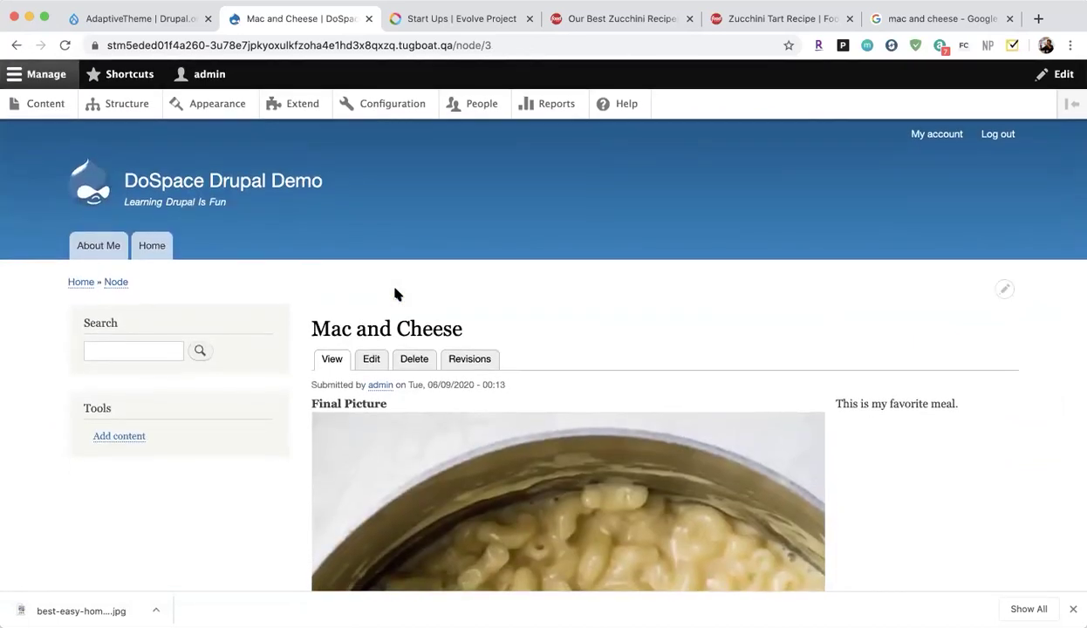
pyautogui.scroll(-3, 394, 295)
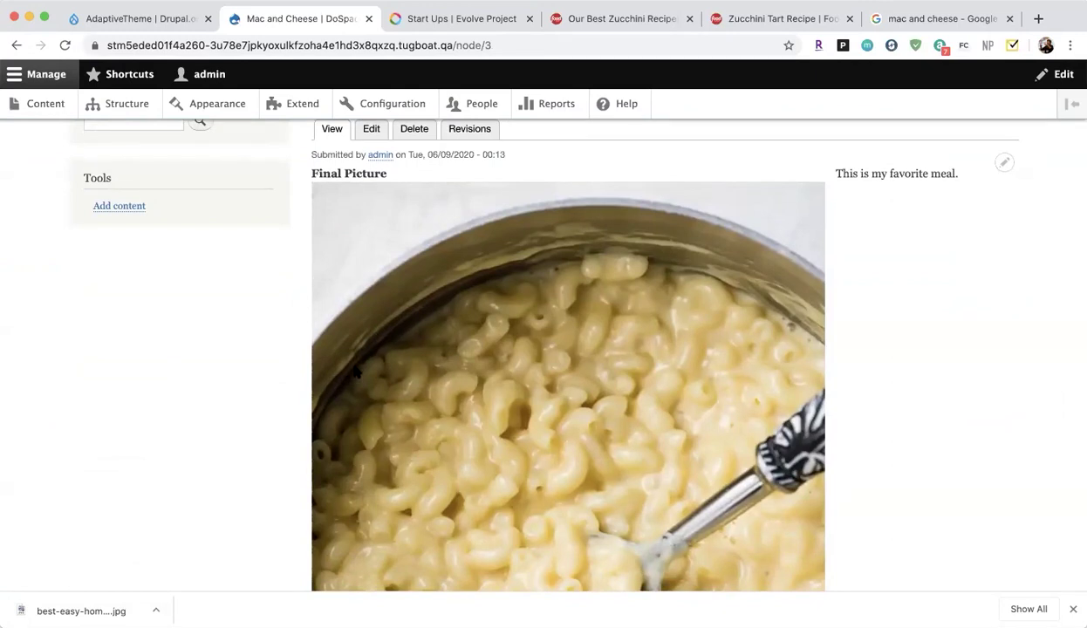
# Compare it with the Zucchini Tart recipe, then go to the Structure admin page.
pyautogui.click(784, 21)
pyautogui.scroll(7, 574, 286)
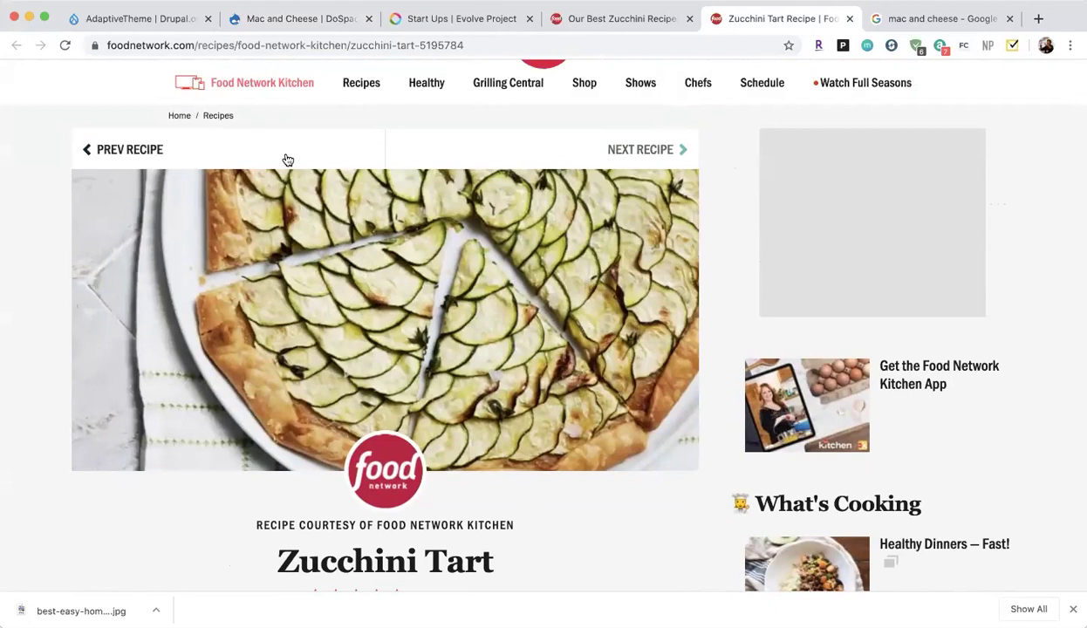
pyautogui.click(271, 22)
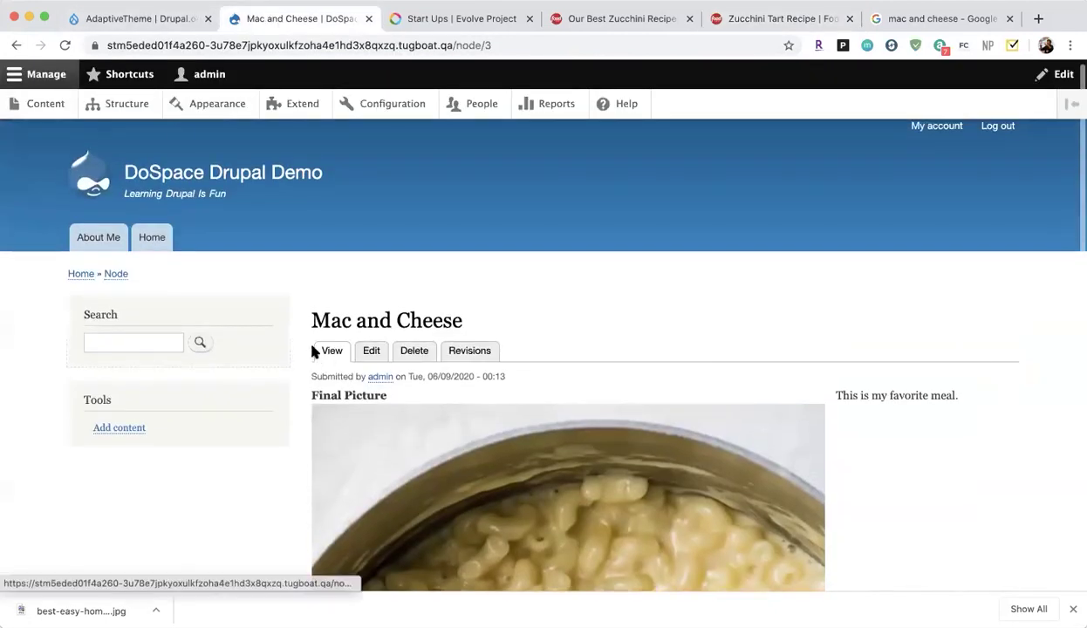
pyautogui.click(109, 112)
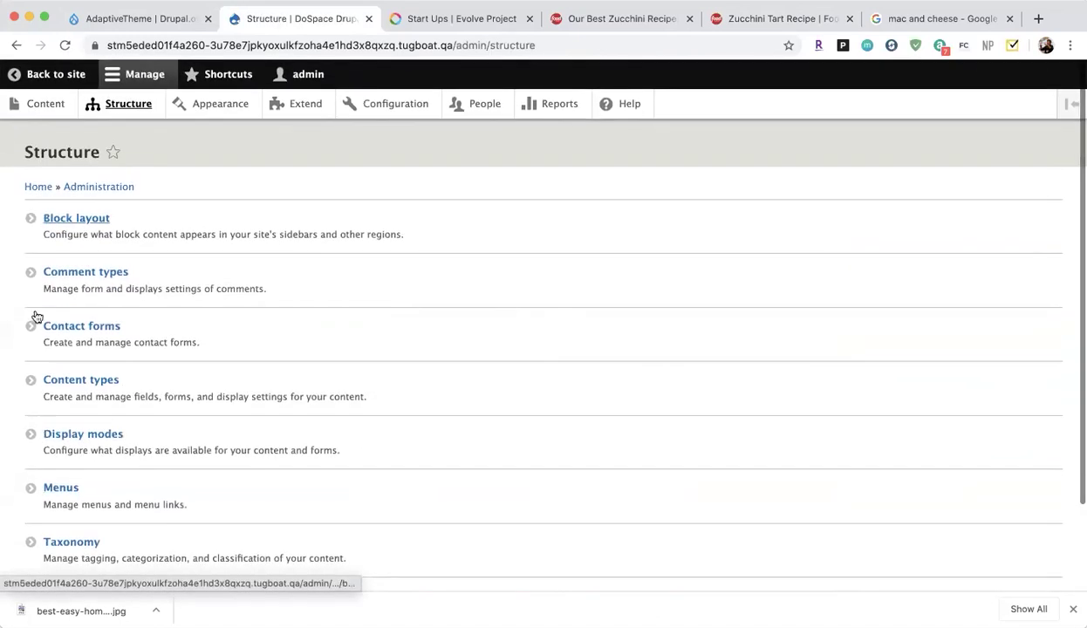
# Open the Recipes Manage display and keep Image as the Final Picture format.
pyautogui.click(93, 385)
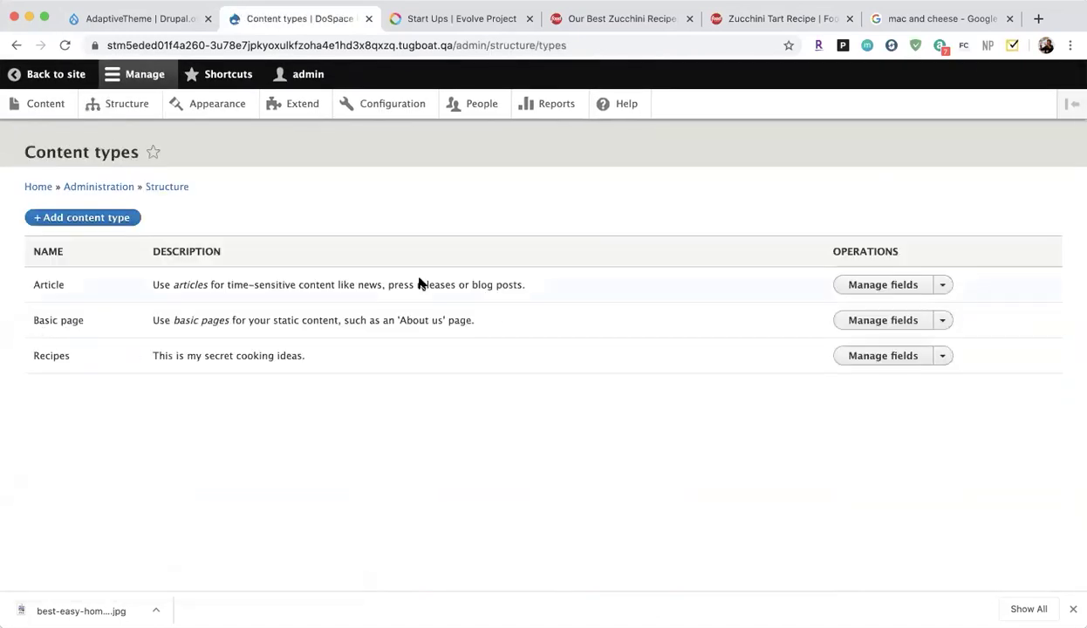
pyautogui.click(942, 356)
pyautogui.click(932, 393)
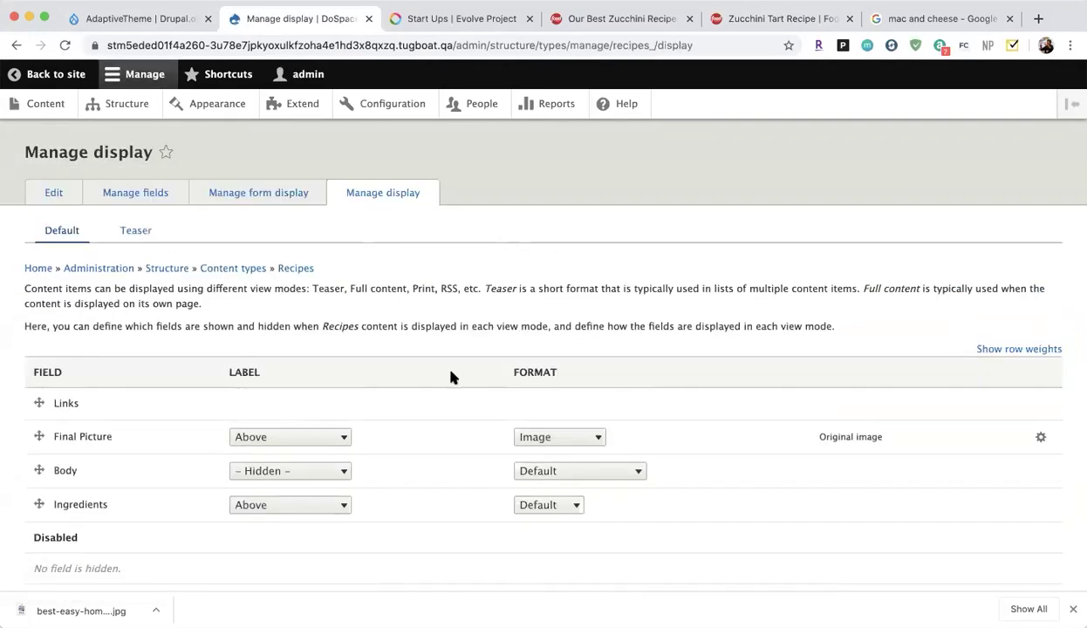
pyautogui.scroll(-3, 437, 356)
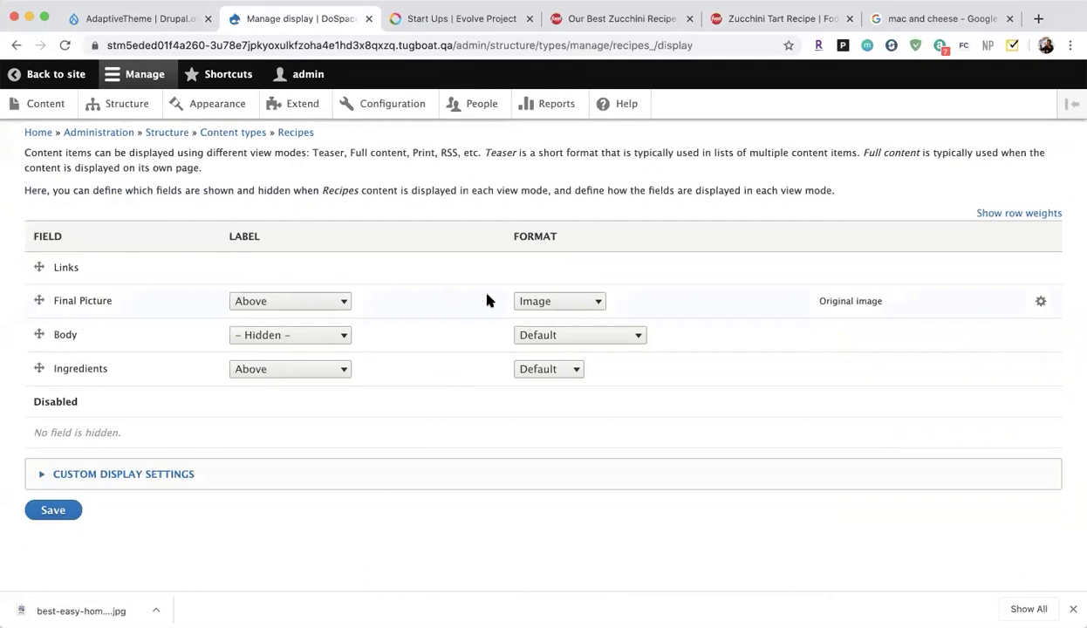
pyautogui.click(545, 301)
pyautogui.click(666, 293)
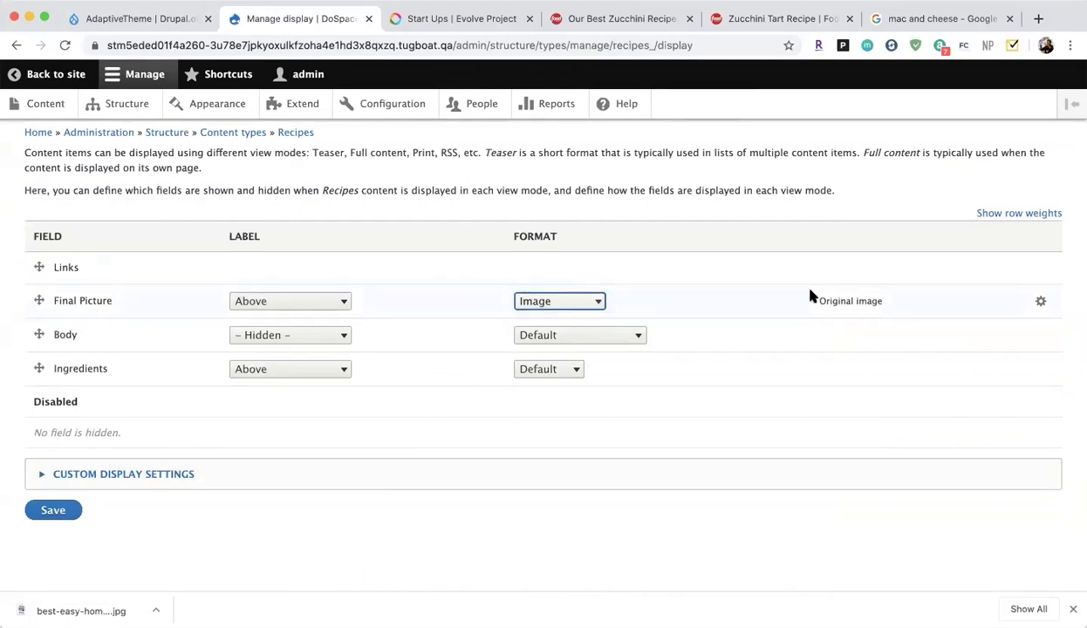
# Set Final Picture's image style to Medium (220×220), save the display, and return to Mac and Cheese.
pyautogui.click(1041, 301)
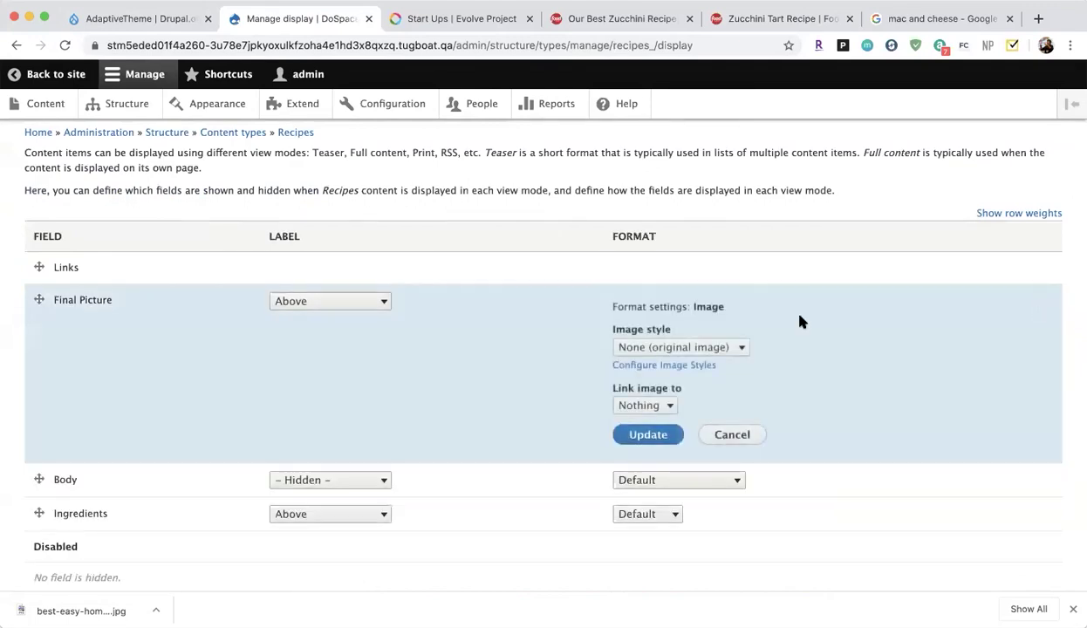
pyautogui.scroll(-2, 800, 322)
pyautogui.click(650, 275)
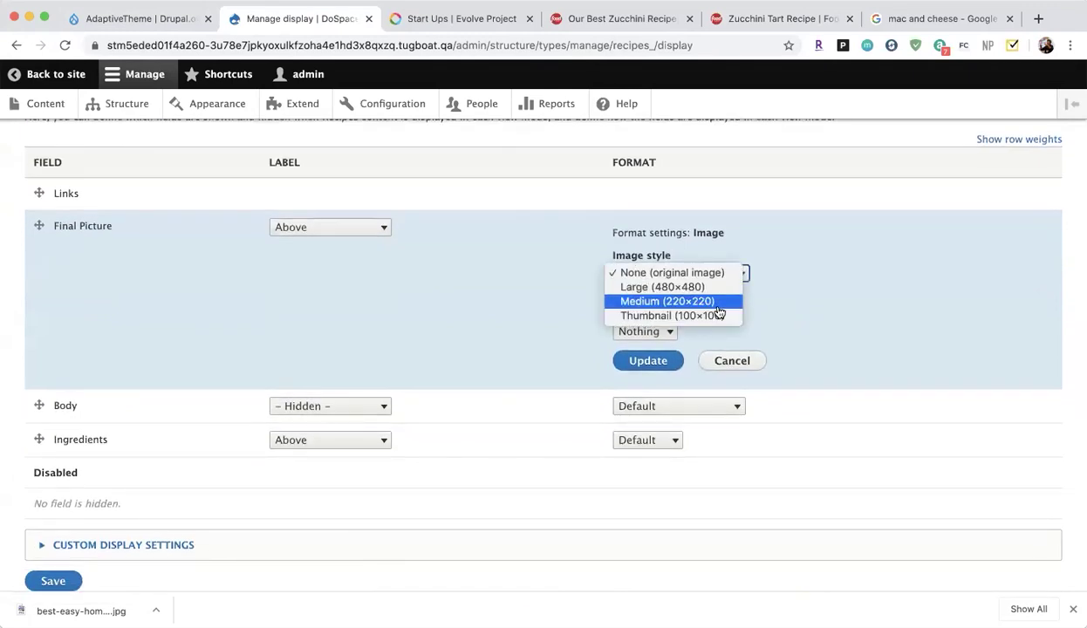
pyautogui.click(718, 307)
pyautogui.click(662, 360)
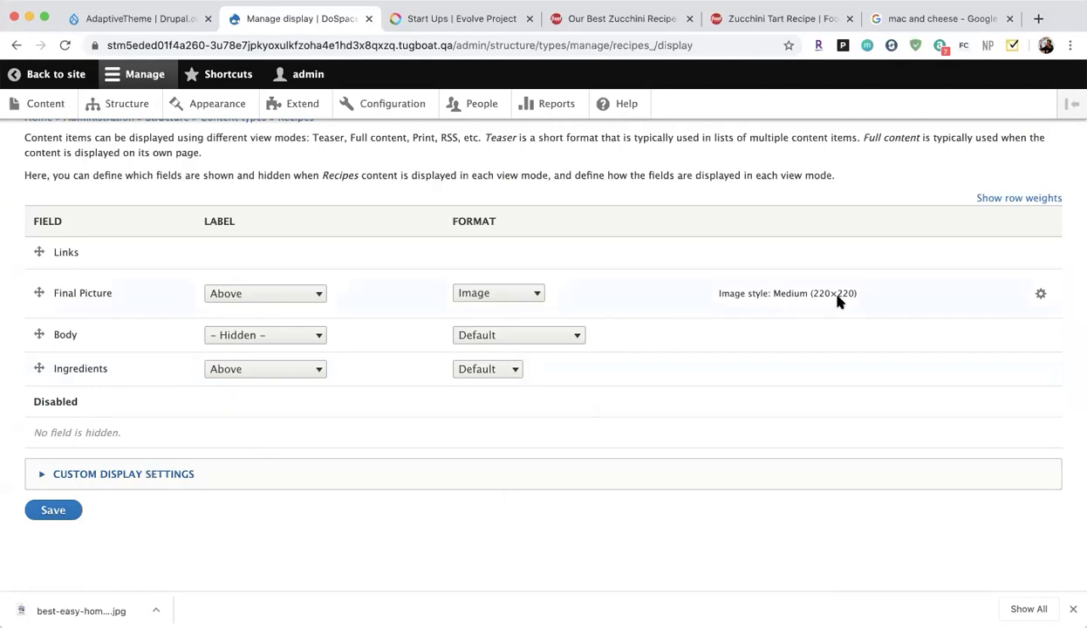
pyautogui.click(56, 514)
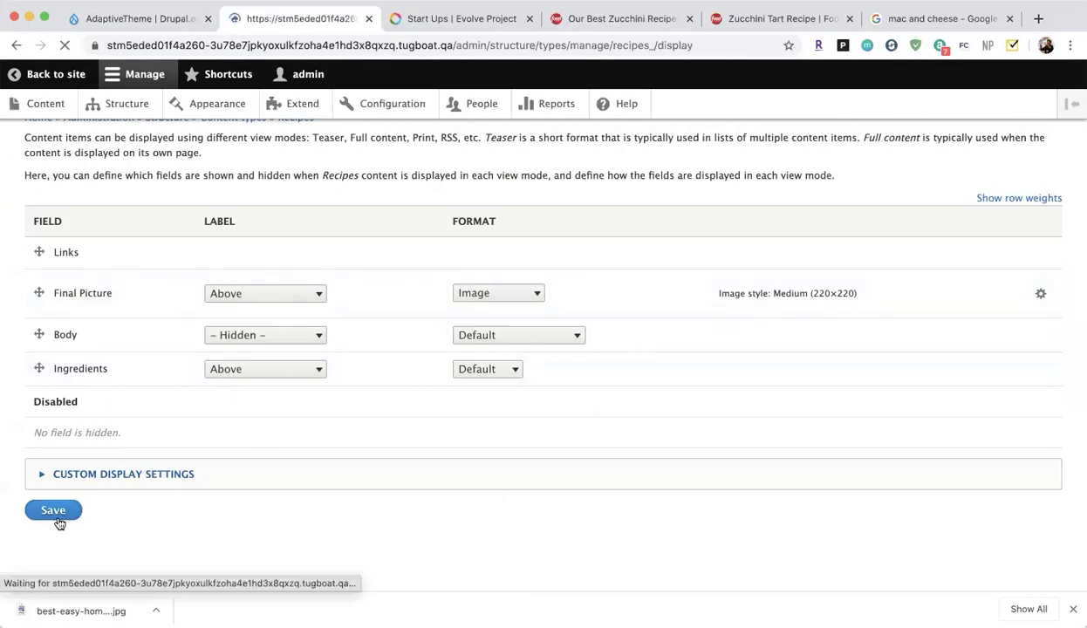
pyautogui.click(61, 83)
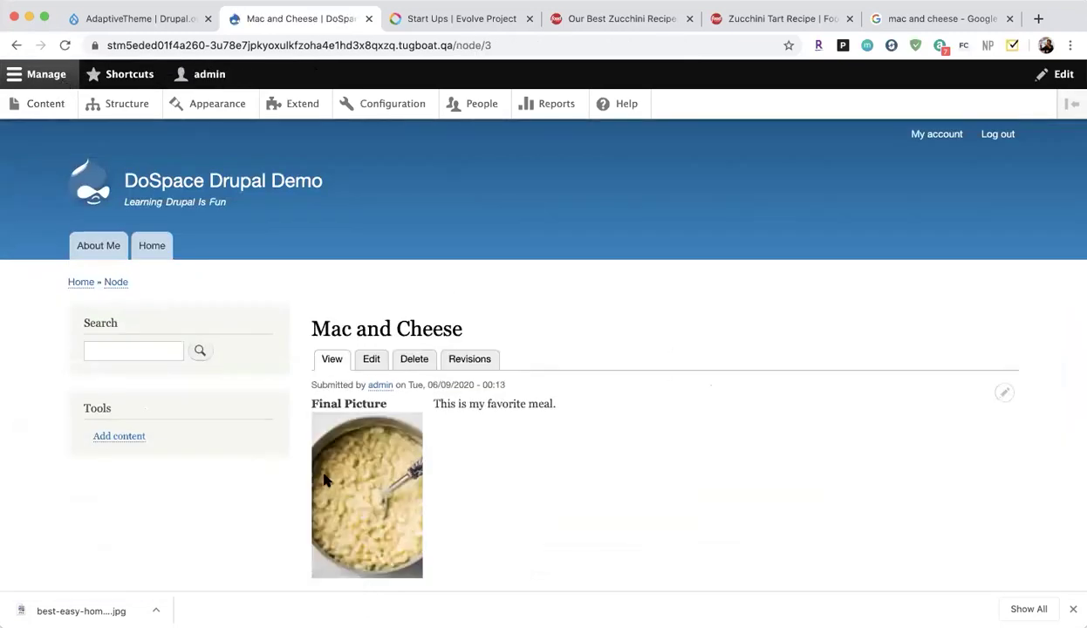
pyautogui.scroll(-3, 327, 393)
# From the AdaptiveTheme project page, open Drupal.org's listing of all themes.
pyautogui.click(162, 19)
pyautogui.scroll(15, 247, 253)
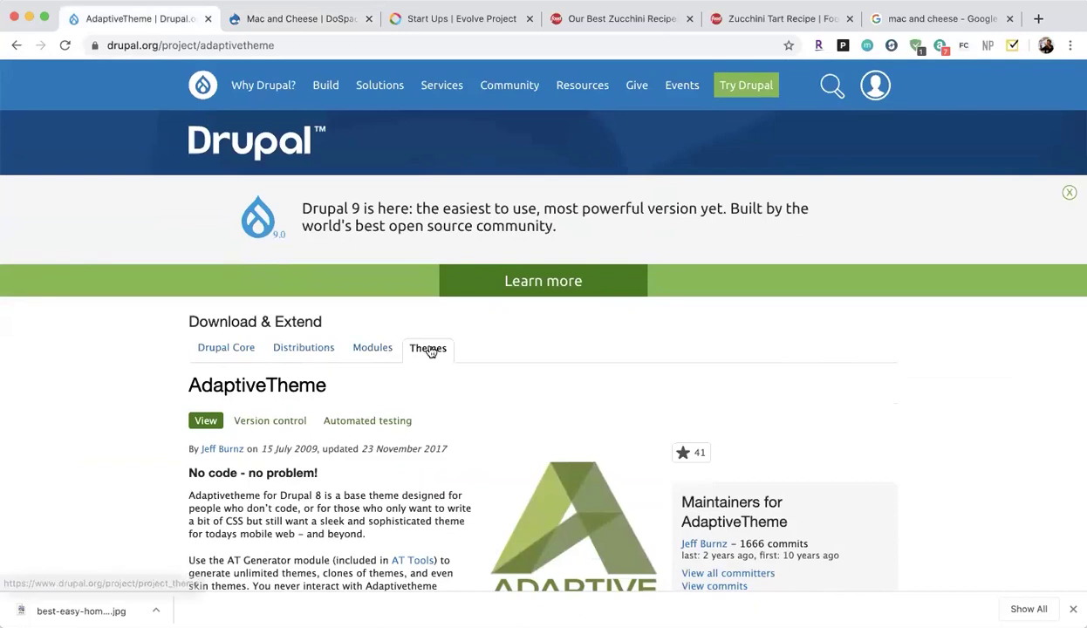
pyautogui.click(427, 348)
# Scroll through the 2,869 themes, including Bootstrap, AdaptiveTheme and Barrio.
pyautogui.scroll(-1, 471, 468)
pyautogui.moveTo(194, 374); pyautogui.dragTo(243, 378)
pyautogui.scroll(-5, 243, 378)
pyautogui.scroll(6, 242, 378)
pyautogui.click(193, 388)
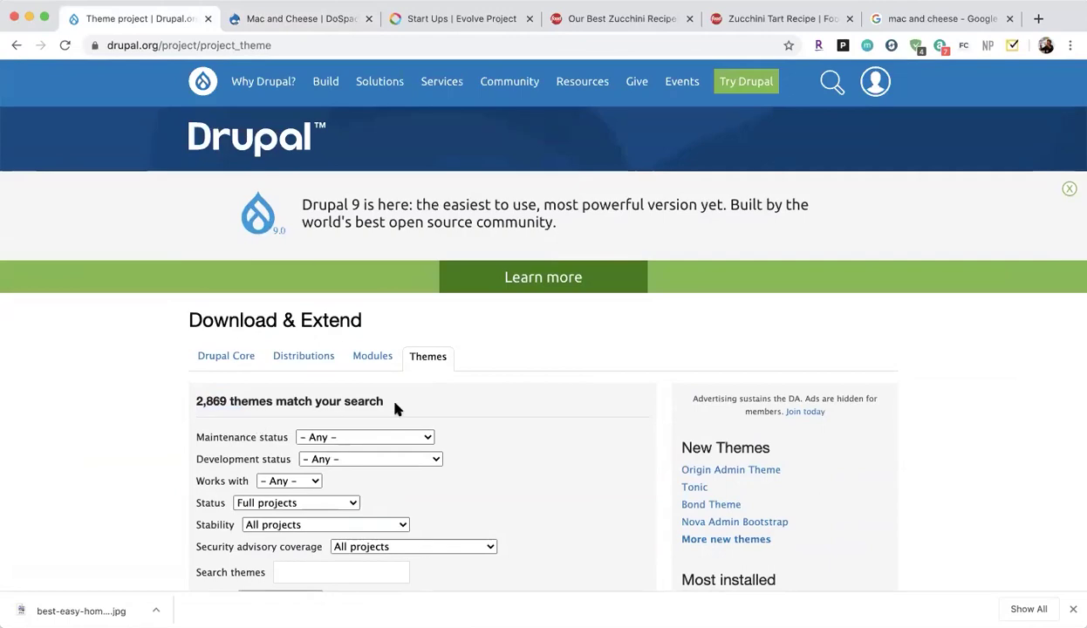
pyautogui.scroll(-10, 395, 405)
pyautogui.scroll(-20, 395, 407)
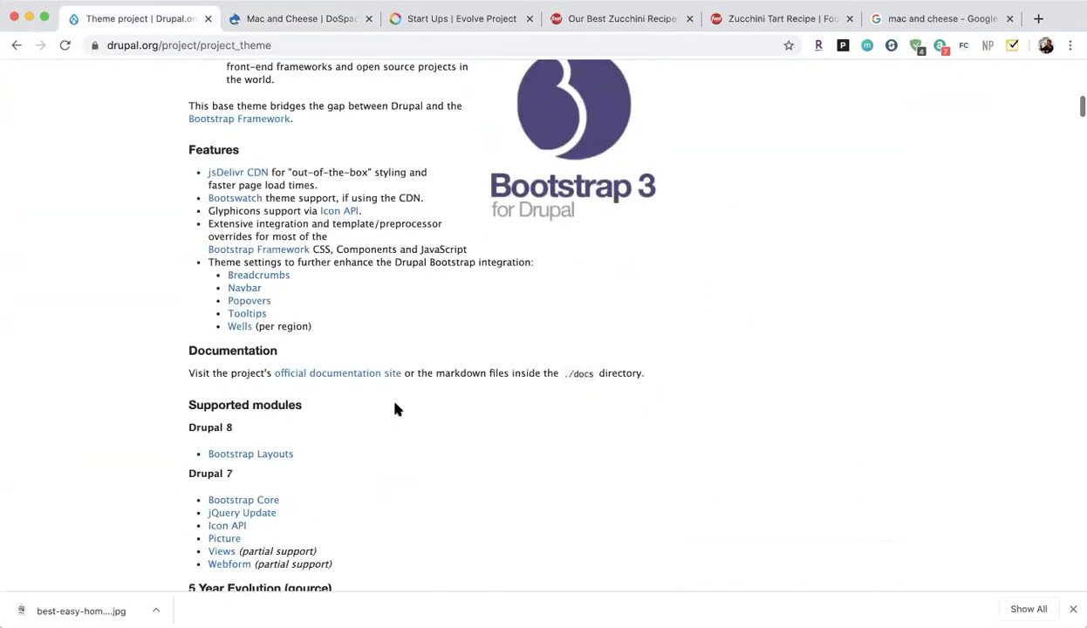
pyautogui.scroll(5, 395, 401)
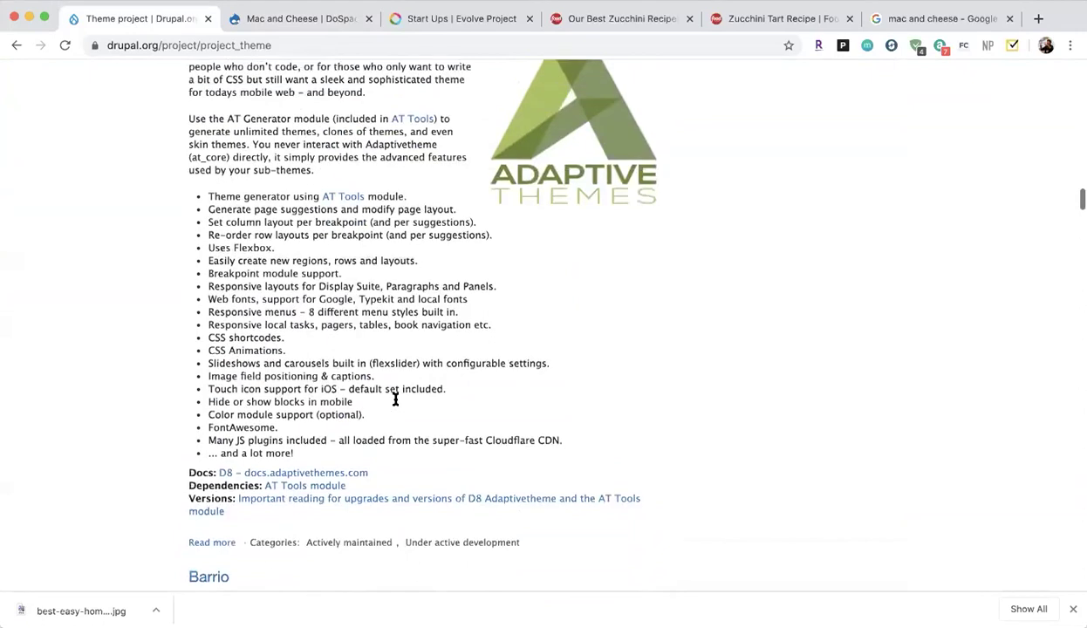
pyautogui.scroll(-4, 470, 309)
pyautogui.scroll(-5, 493, 288)
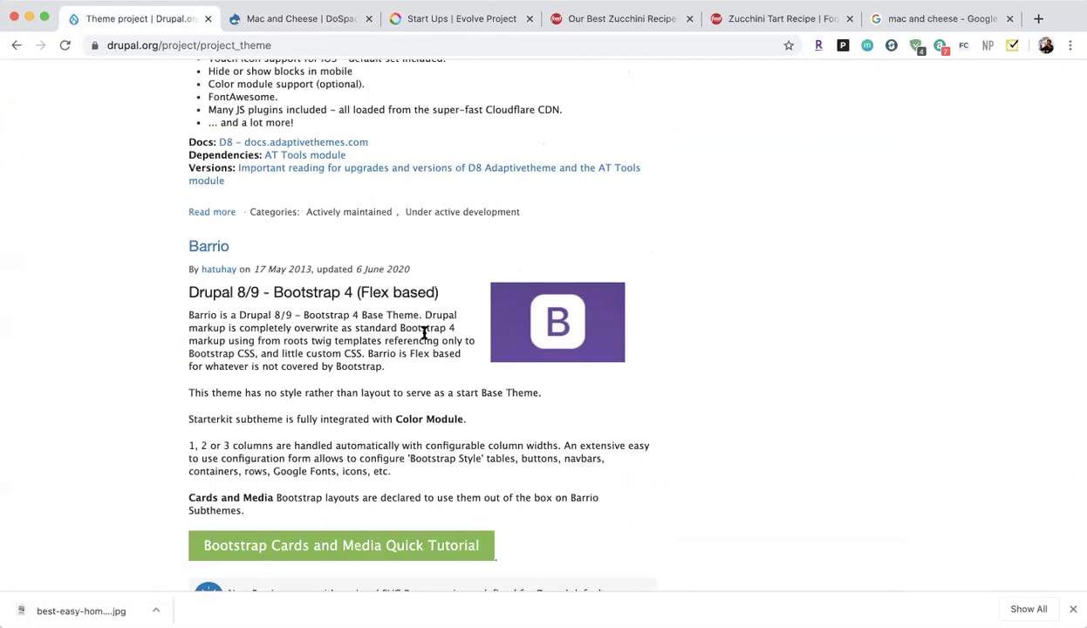
pyautogui.click(406, 16)
# On the Evolve Project site, open Appearance and view the Progressive SubTheme settings.
pyautogui.click(166, 70)
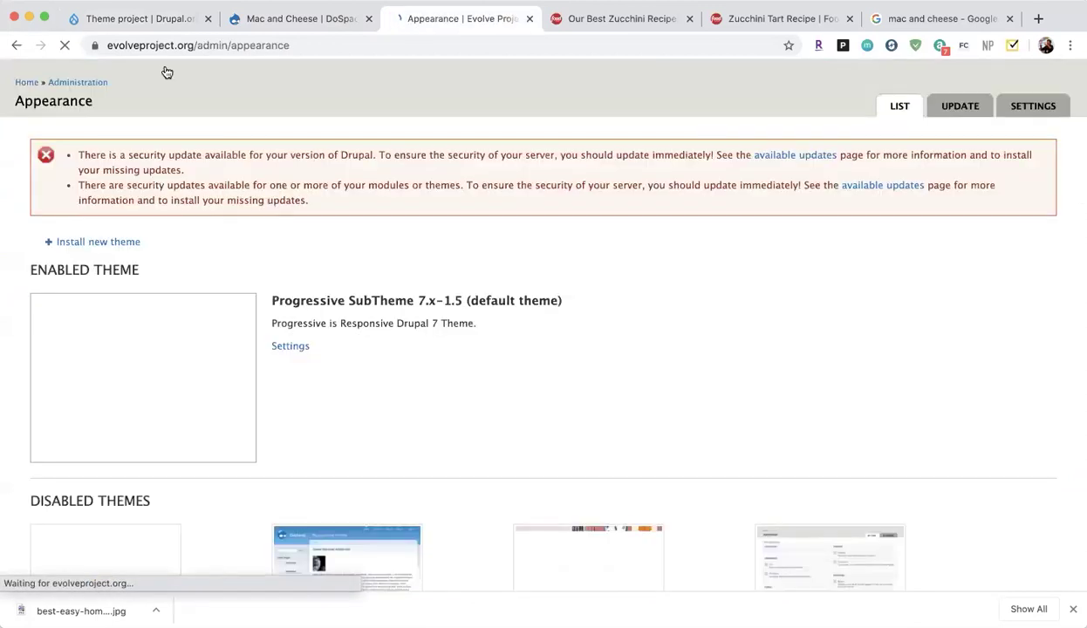
pyautogui.click(294, 363)
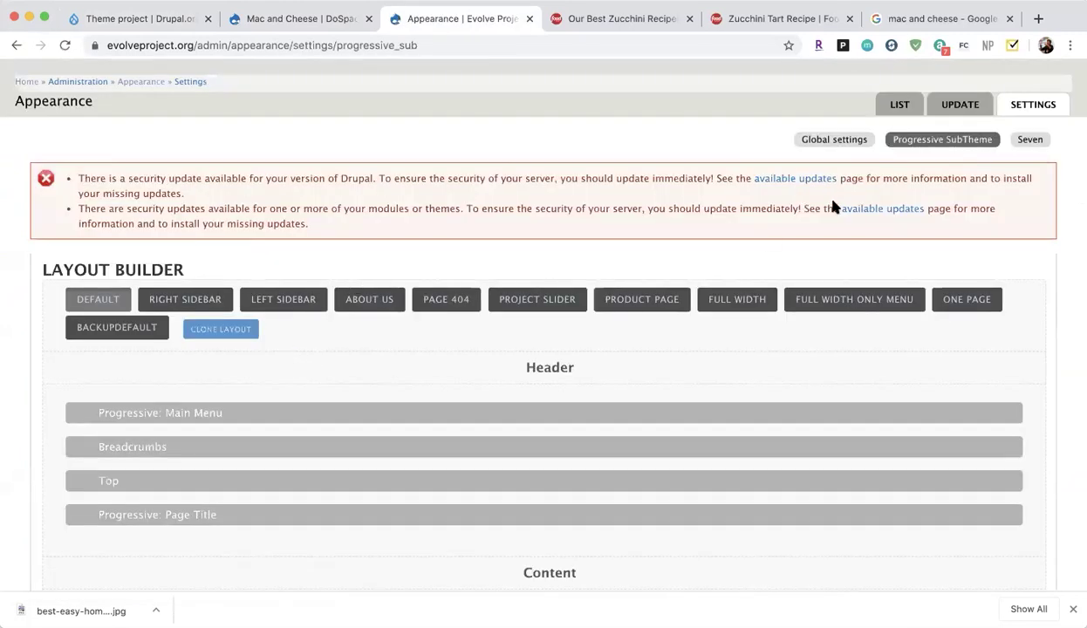
pyautogui.scroll(-5, 642, 412)
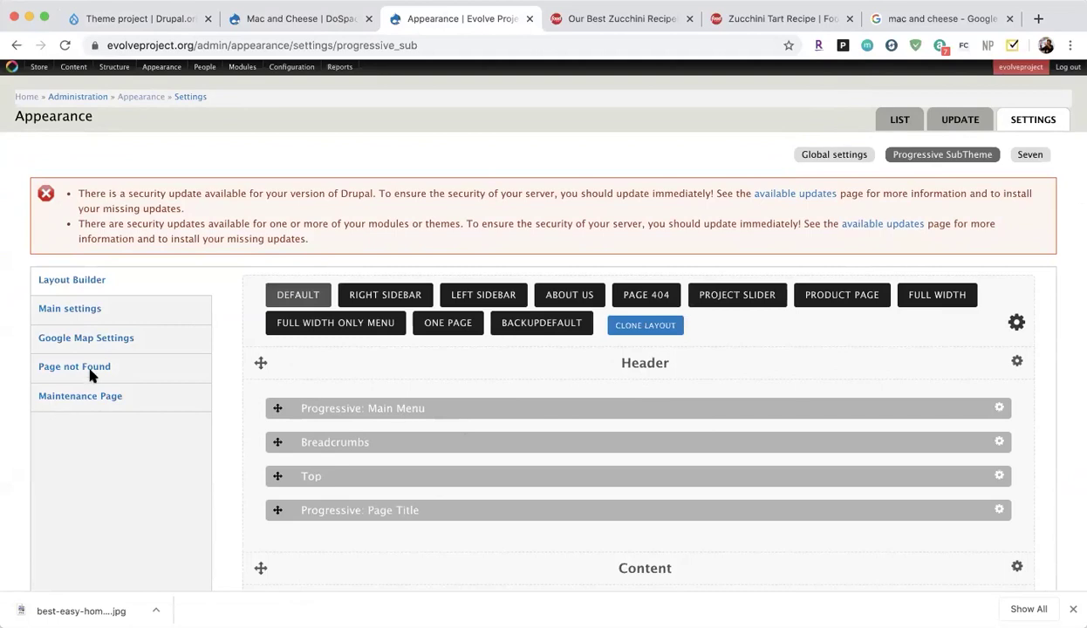
# Show the theme's main settings page, including its skin colour options.
pyautogui.click(69, 316)
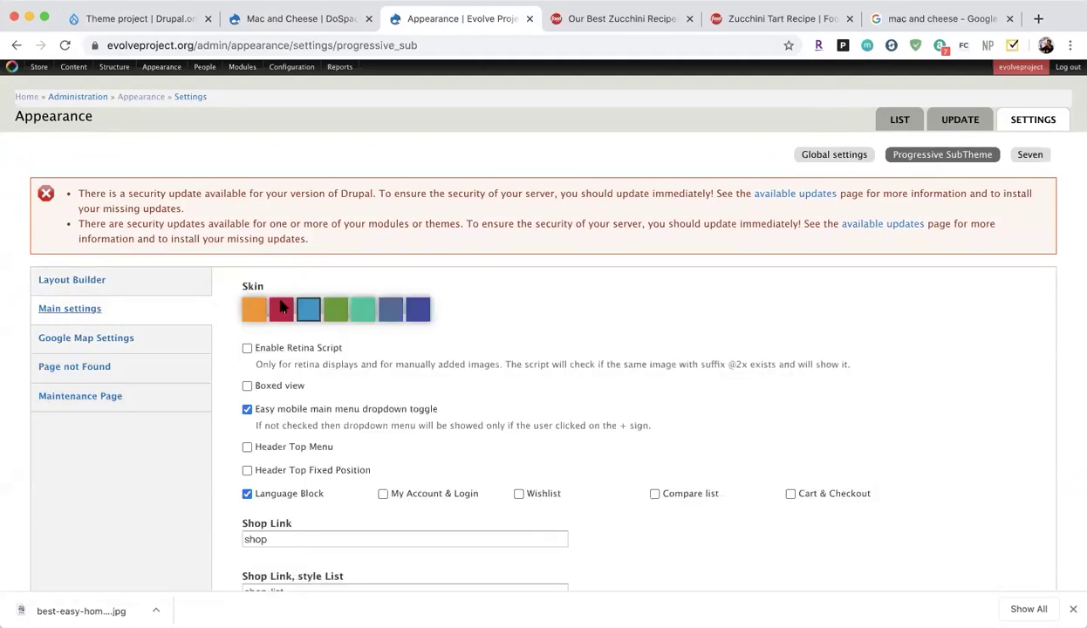
pyautogui.scroll(-2, 394, 310)
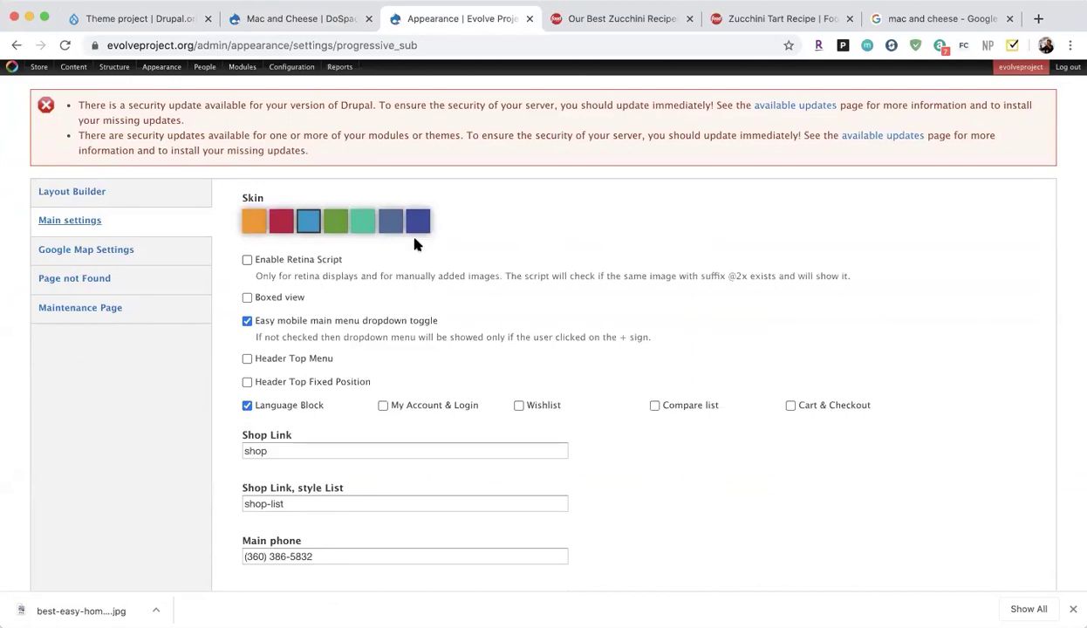
pyautogui.scroll(-5, 416, 244)
pyautogui.scroll(7, 415, 244)
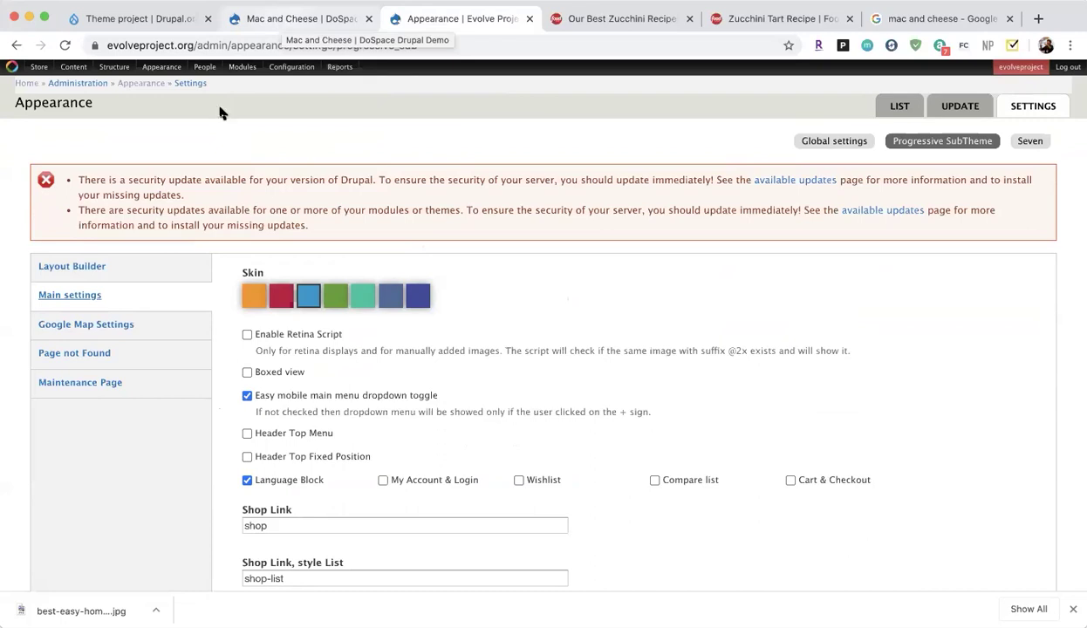
# In PowerPoint, move from slide 17 to the closing slide 33, 'Questions?'.
pyautogui.moveTo(242, 67)
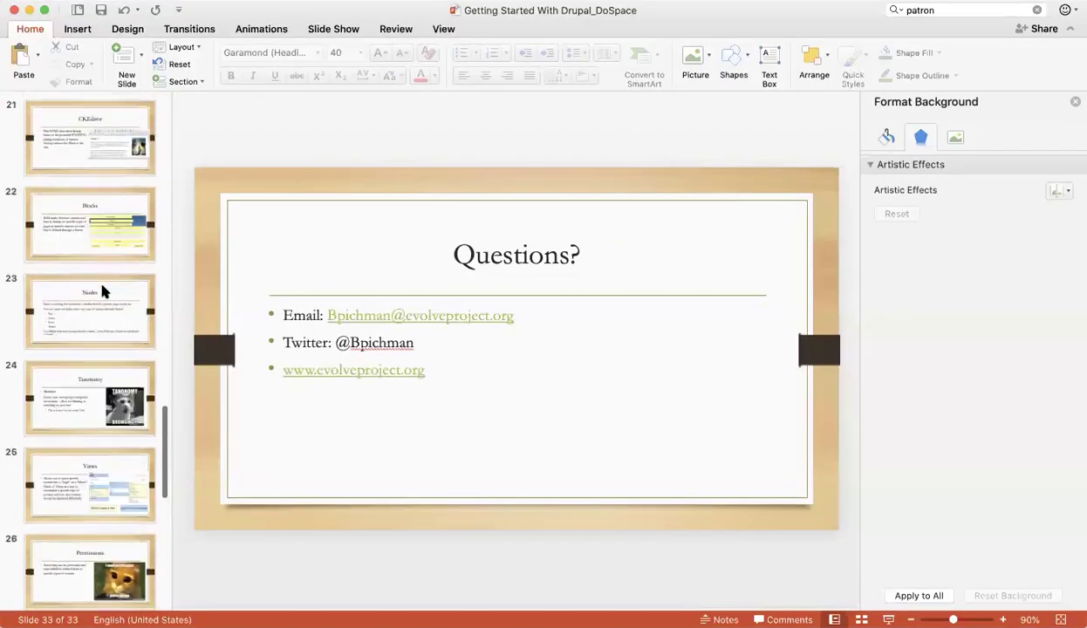
pyautogui.scroll(10, 101, 290)
pyautogui.click(101, 301)
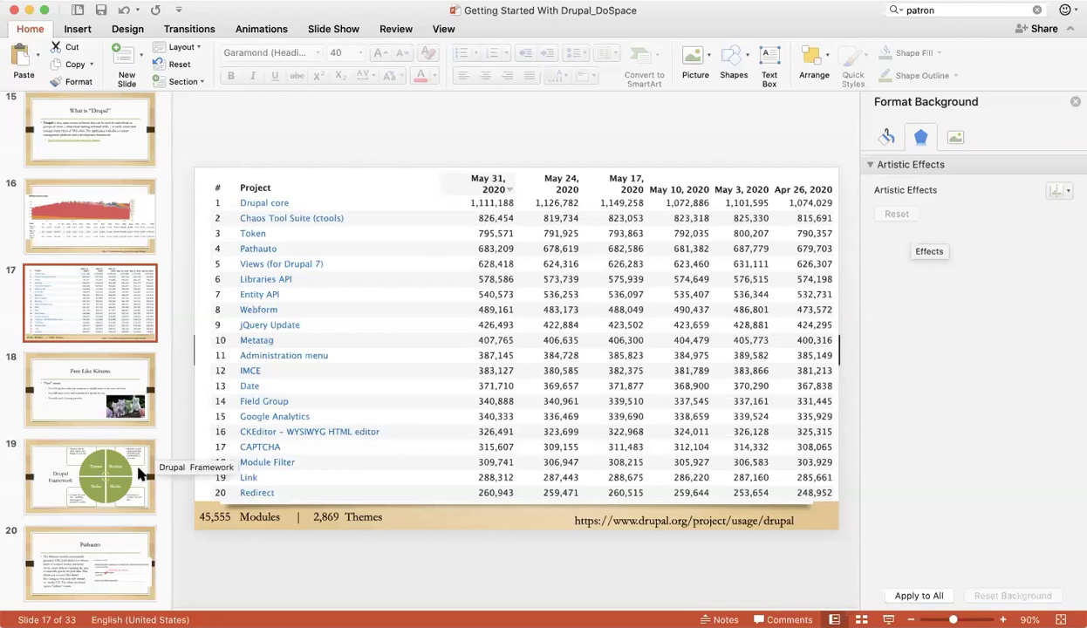
pyautogui.scroll(-10, 127, 471)
pyautogui.click(86, 553)
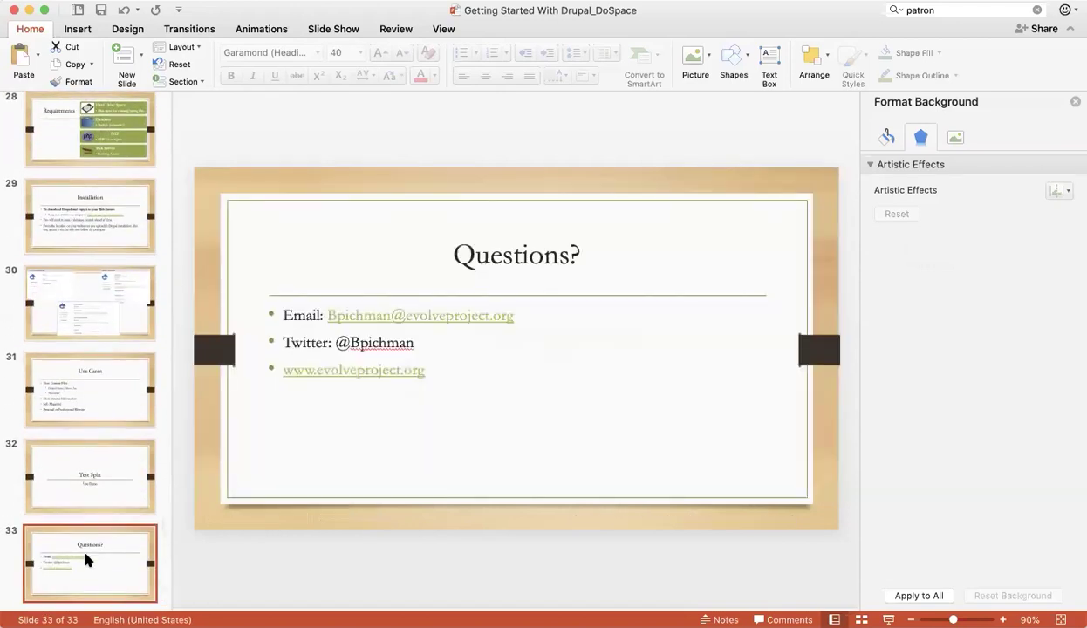